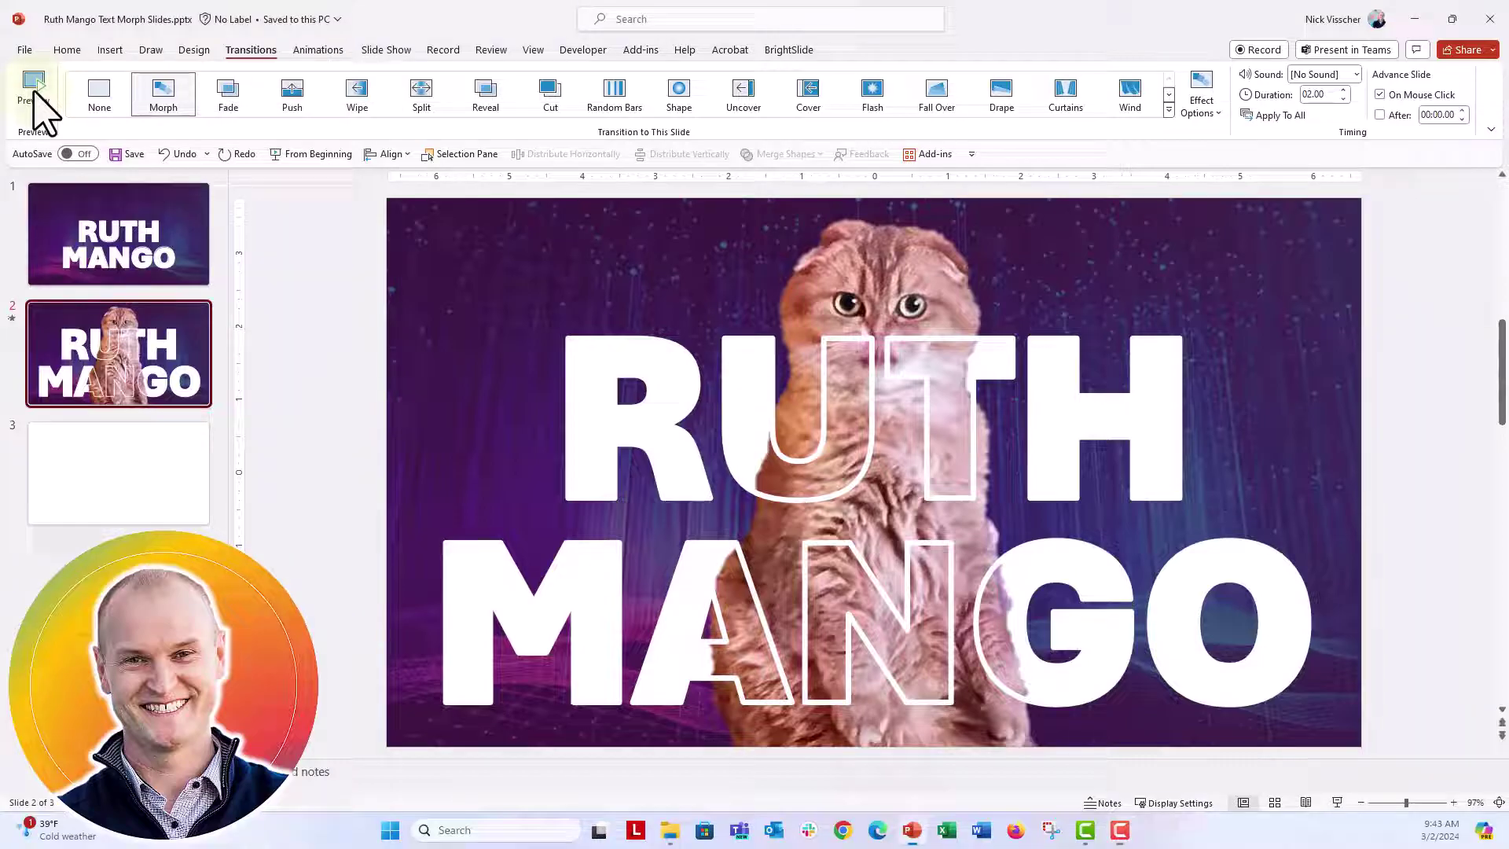
# - Preview the Morph transition into slide 2 twice, watching the cat grow behind RUTH MANGO
pyautogui.click(33, 94)
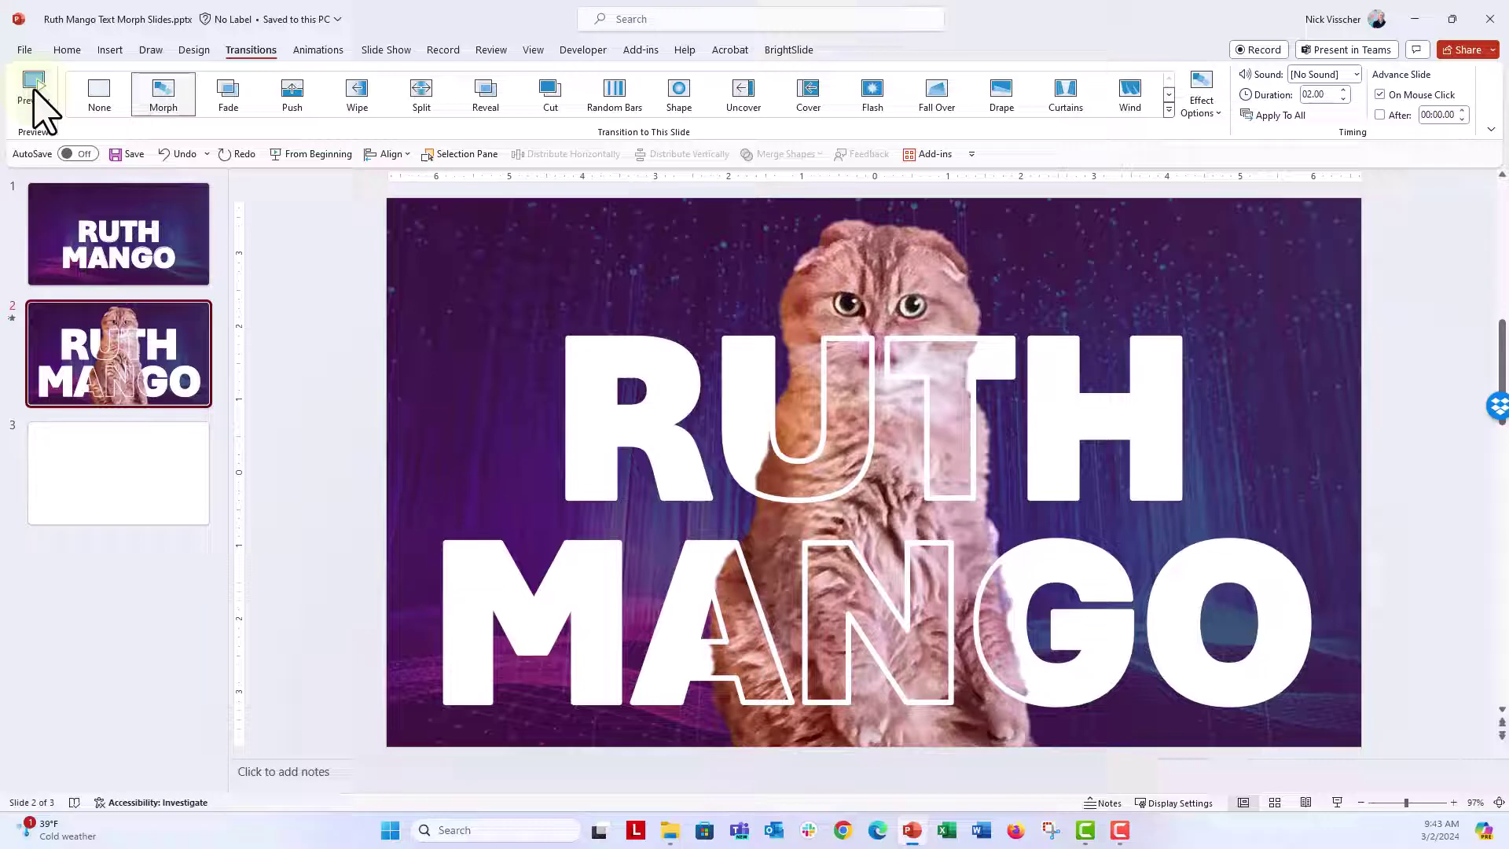
pyautogui.click(33, 95)
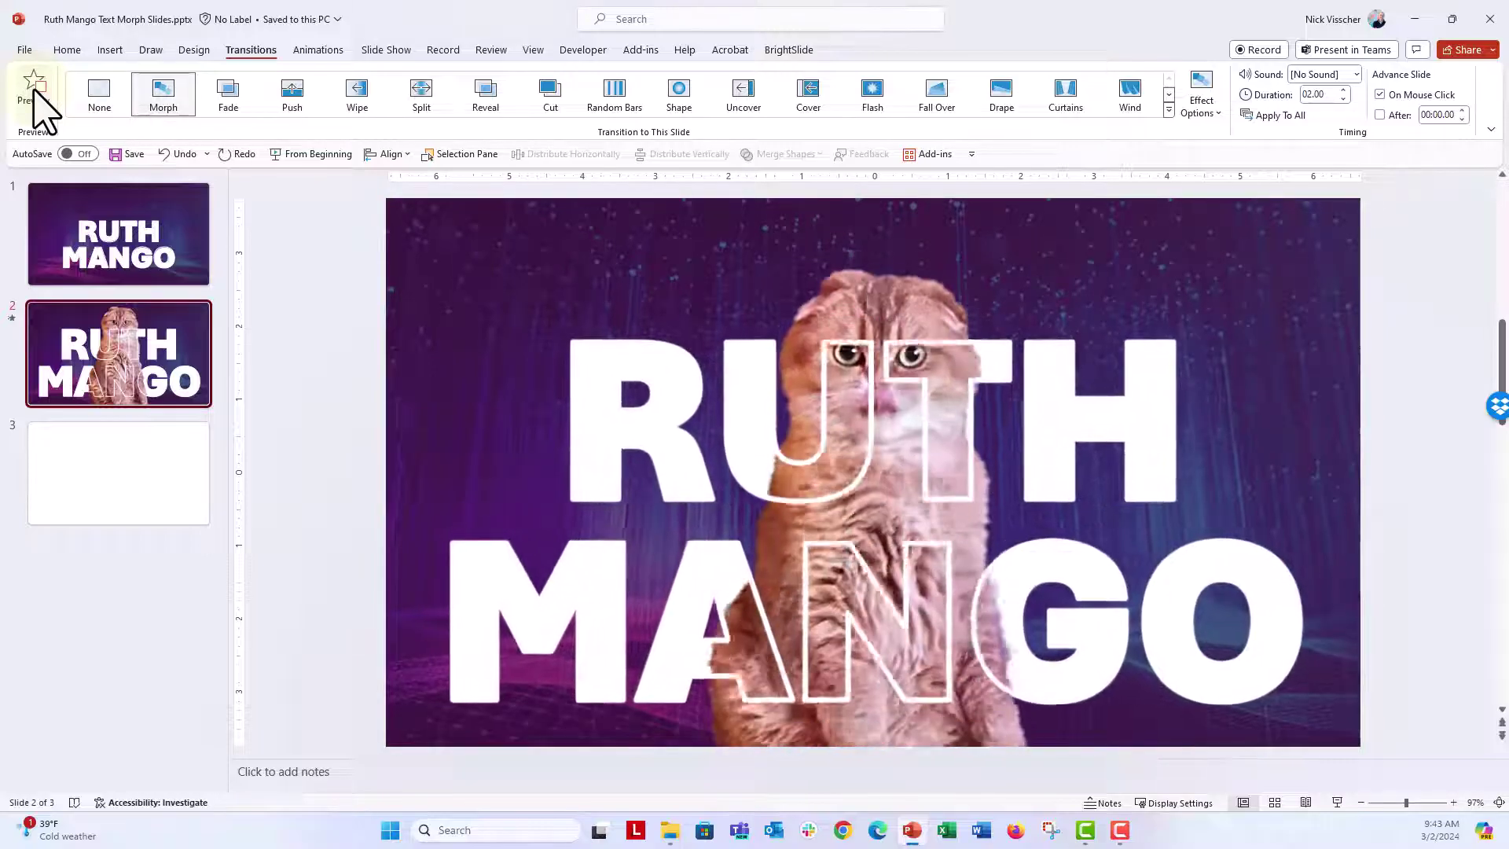
# - Give slide 3 a solid dark purple background fill through Format Background
pyautogui.click(106, 466)
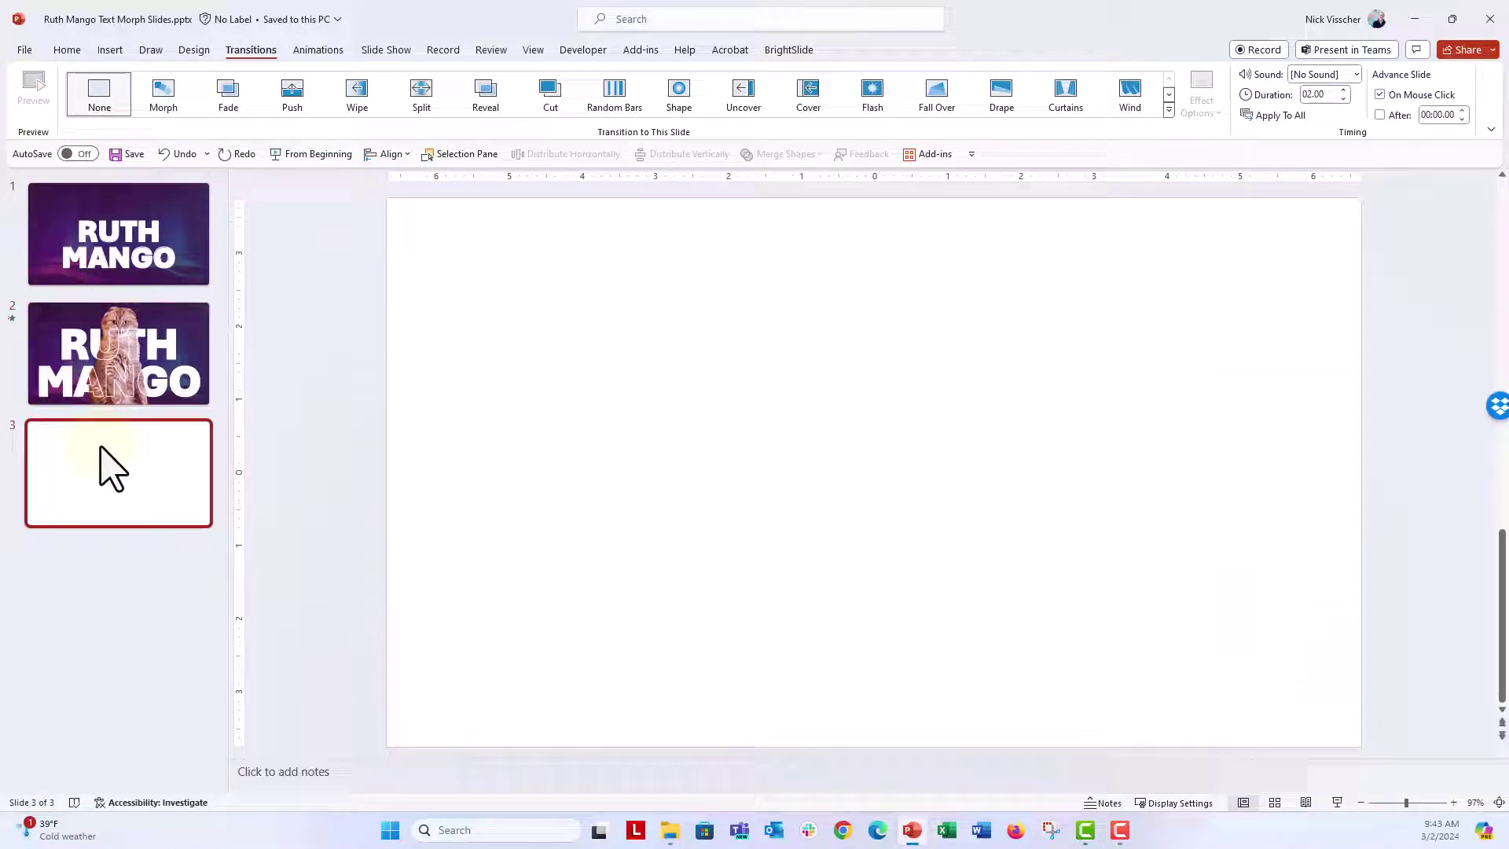
pyautogui.rightClick(106, 465)
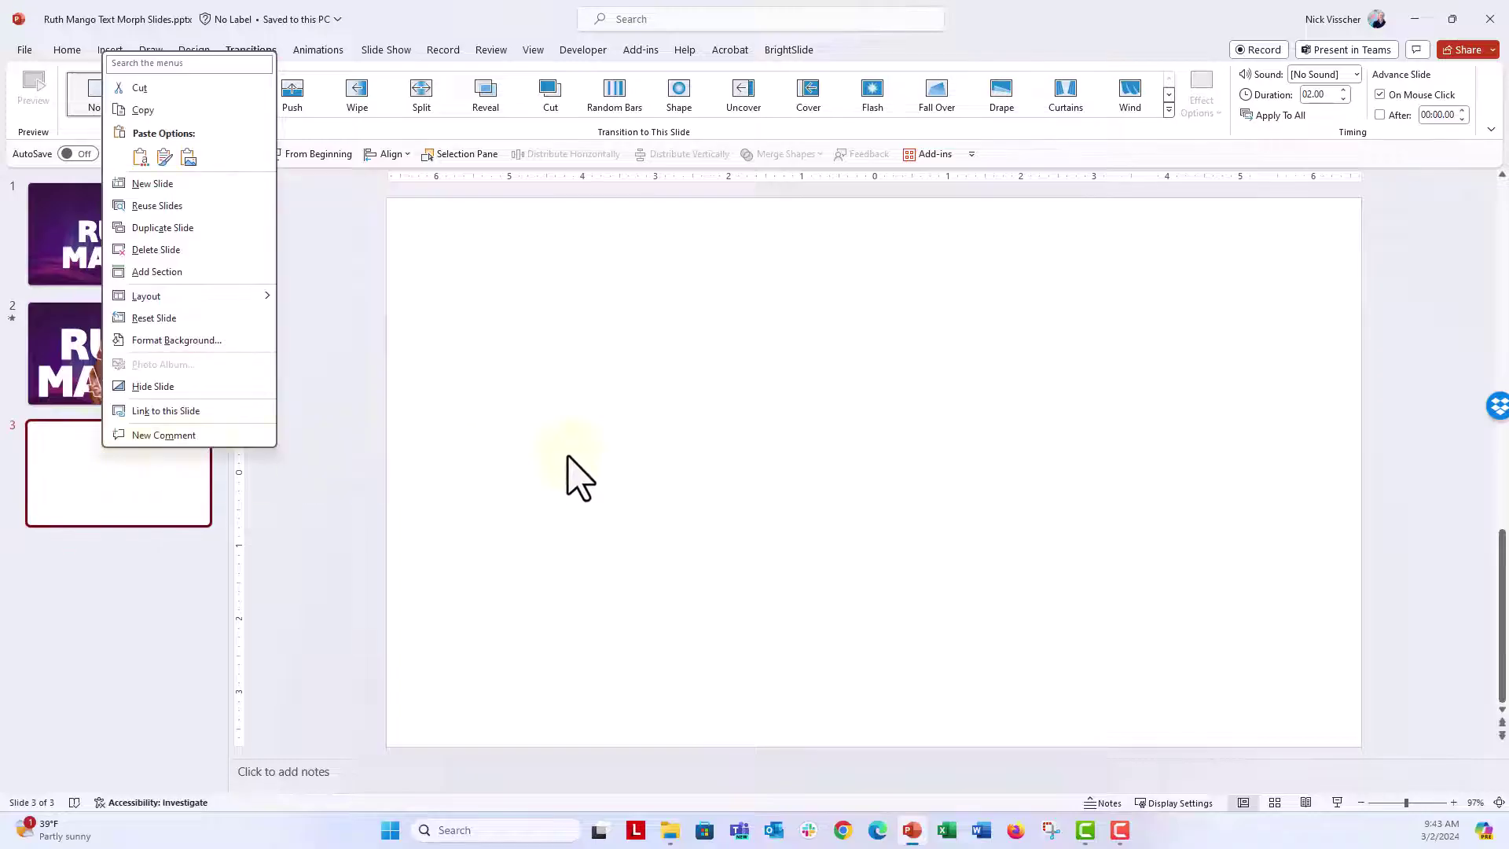
pyautogui.rightClick(471, 320)
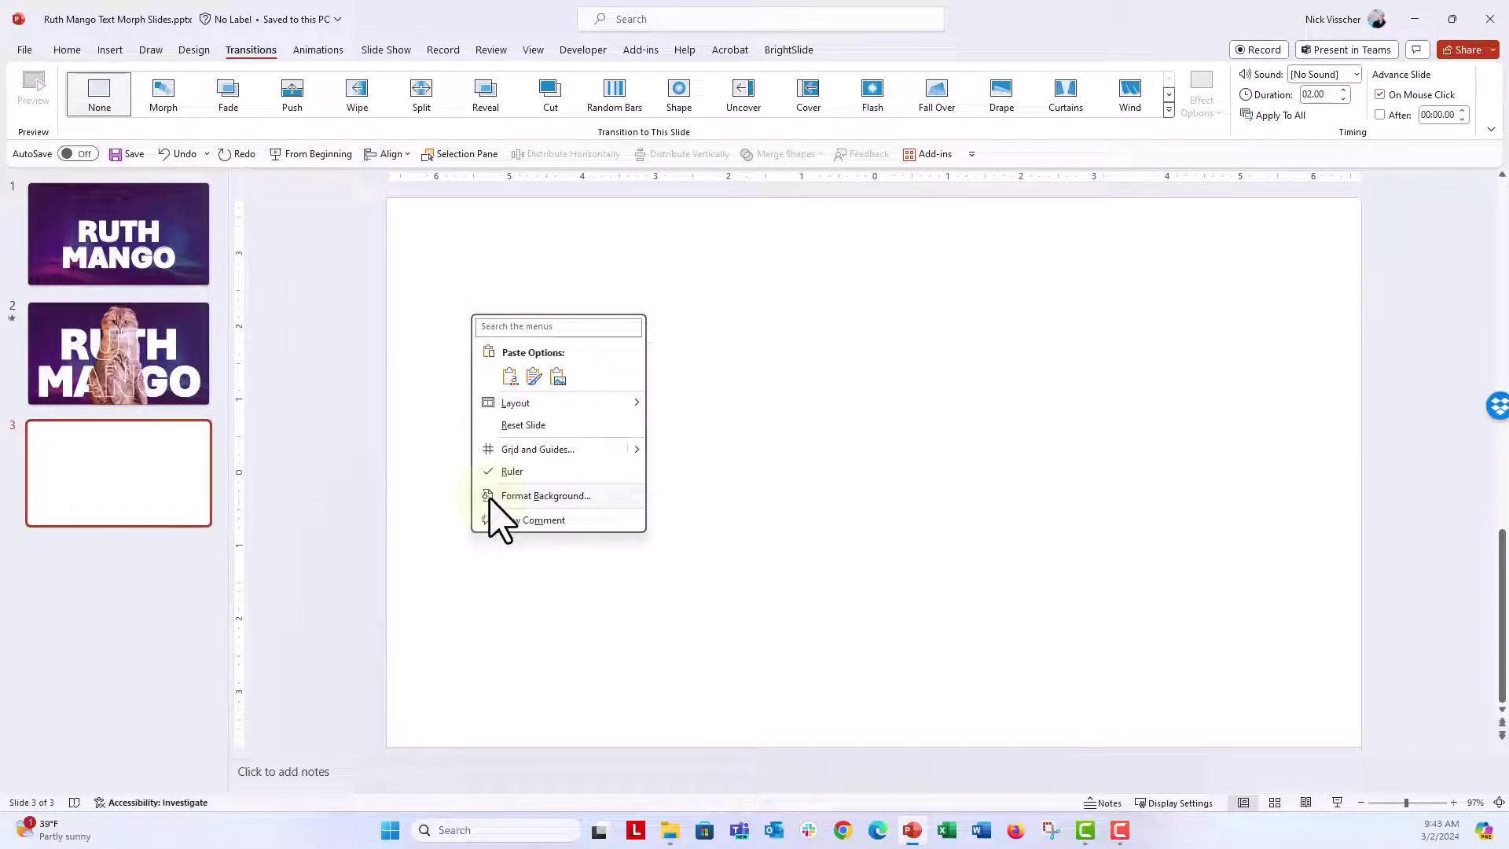
pyautogui.click(544, 495)
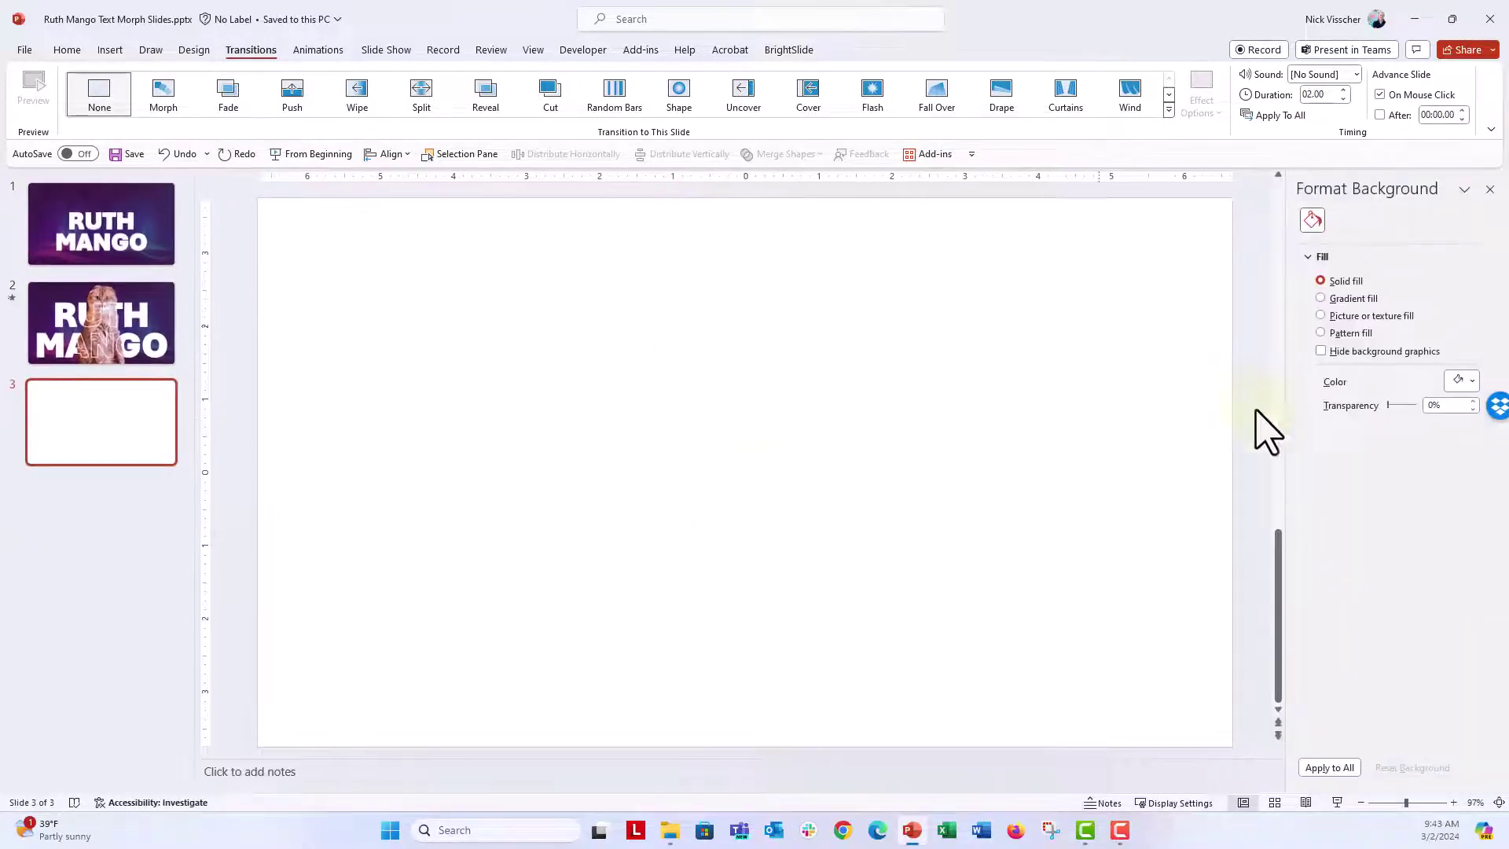
pyautogui.click(1462, 380)
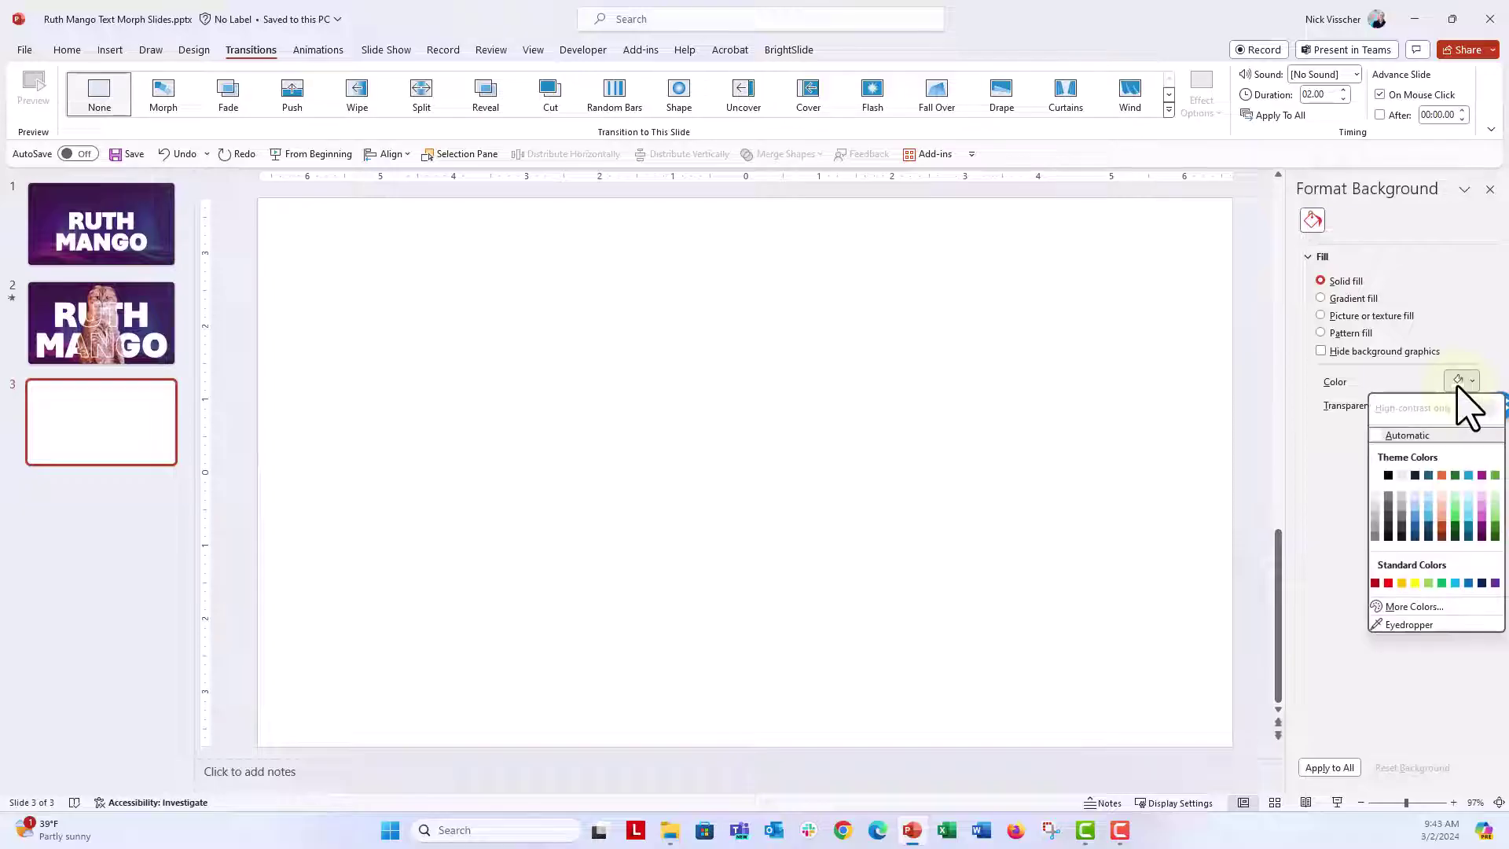
pyautogui.click(1468, 531)
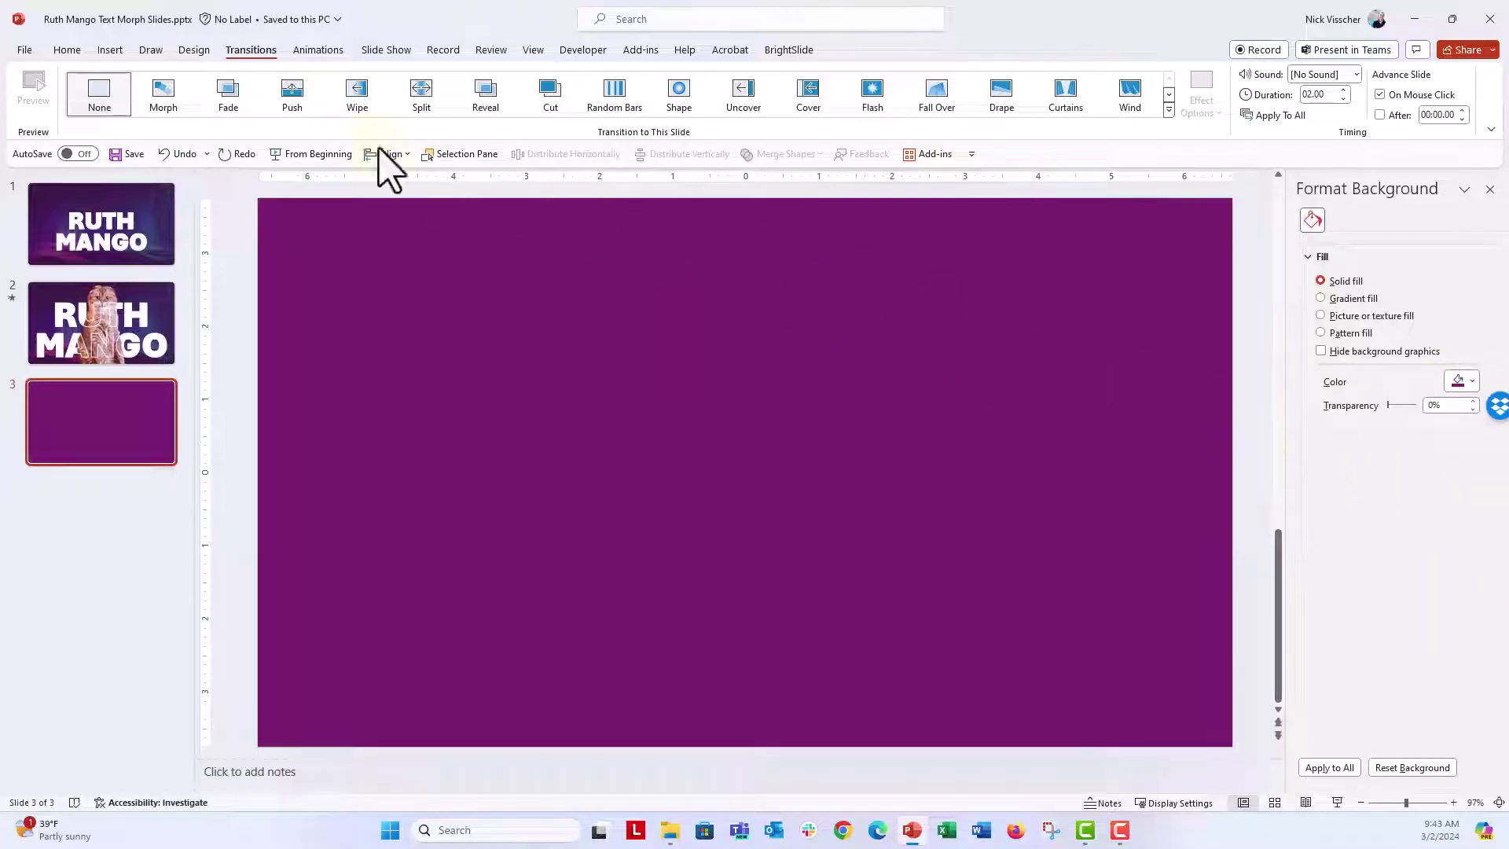
# - Insert the blue light-strands stock image from a 'purple abstract' search onto slide 3
pyautogui.click(110, 50)
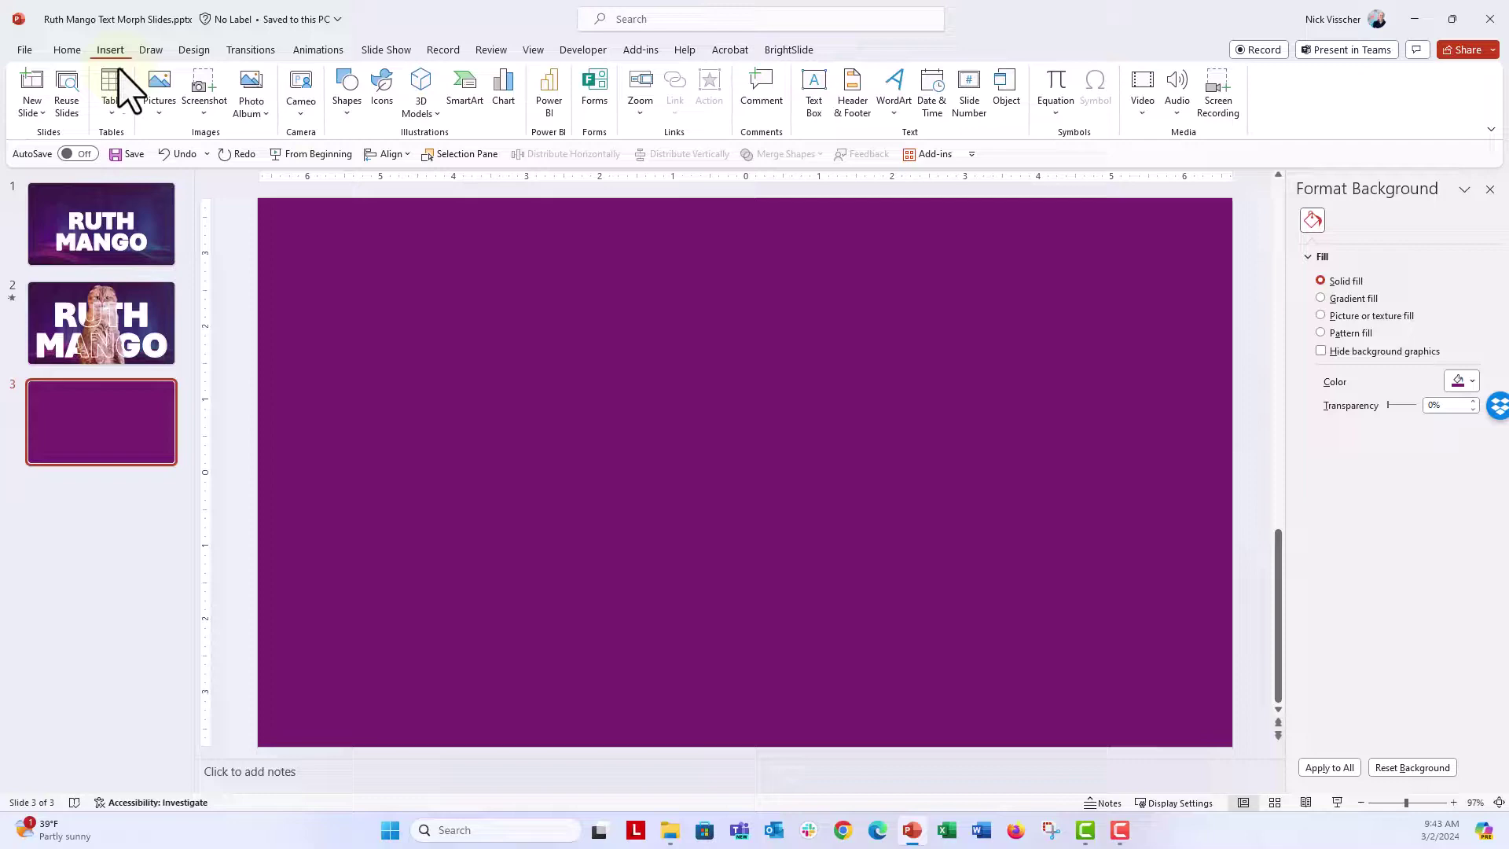
pyautogui.click(160, 94)
pyautogui.click(203, 204)
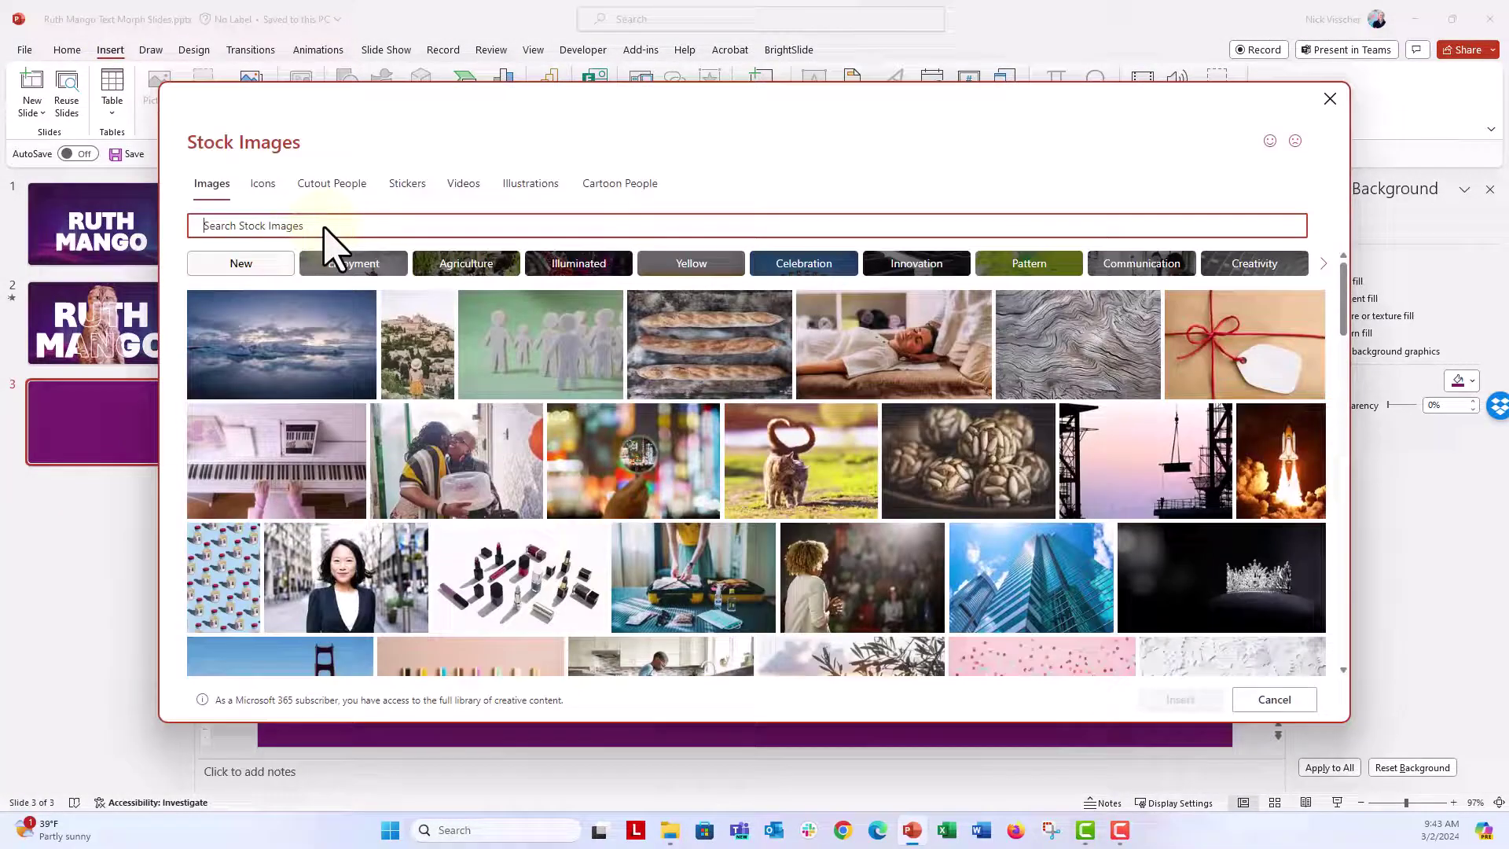
pyautogui.write('purple abstrac')
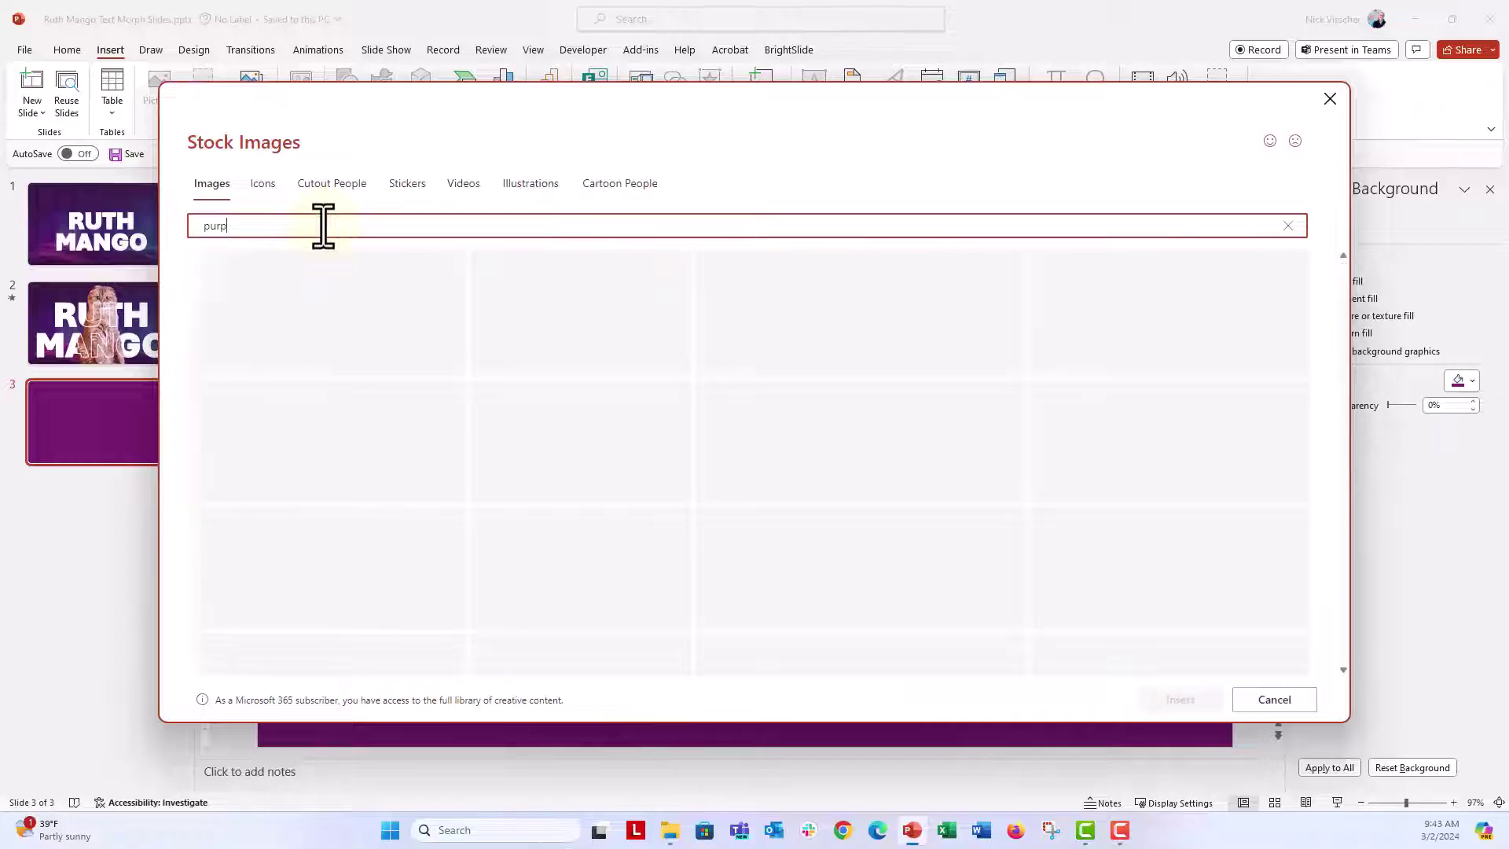
pyautogui.write('t')
pyautogui.moveTo(668, 559)
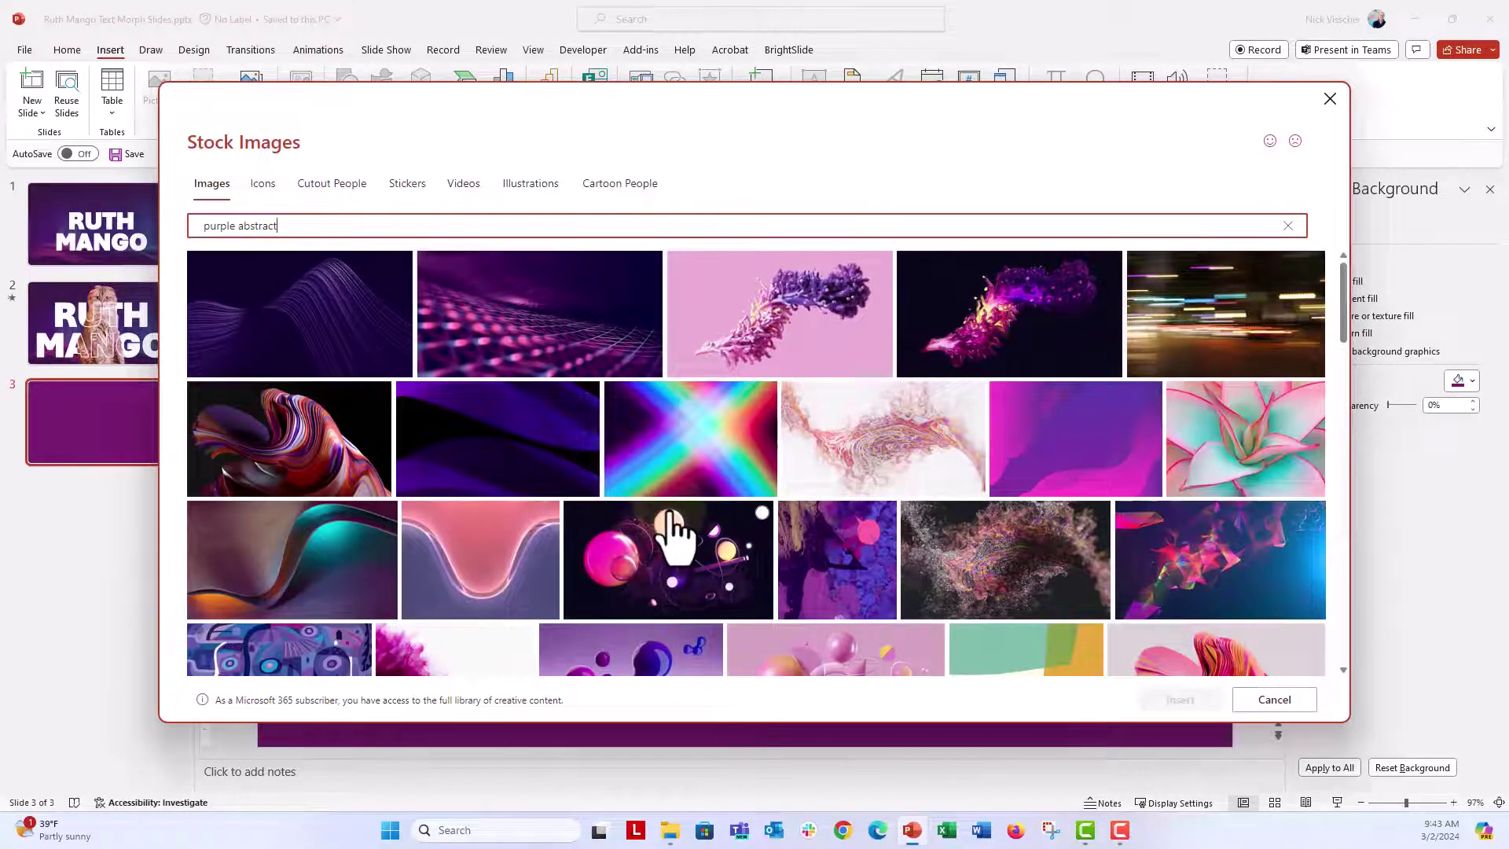
pyautogui.scroll(-2, 674, 537)
pyautogui.scroll(-2, 637, 518)
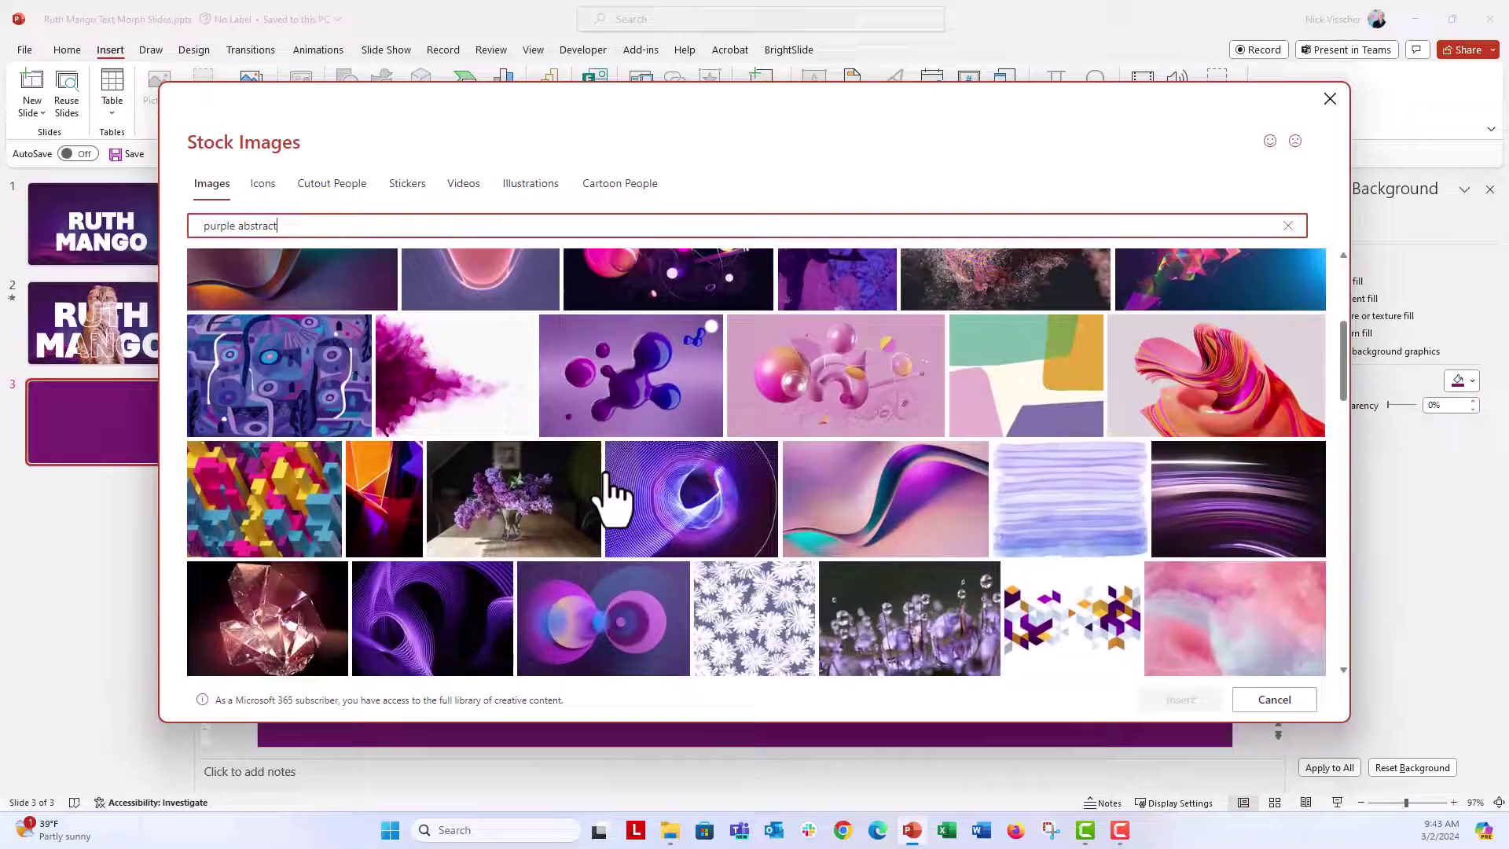
pyautogui.scroll(-2, 616, 495)
pyautogui.click(610, 489)
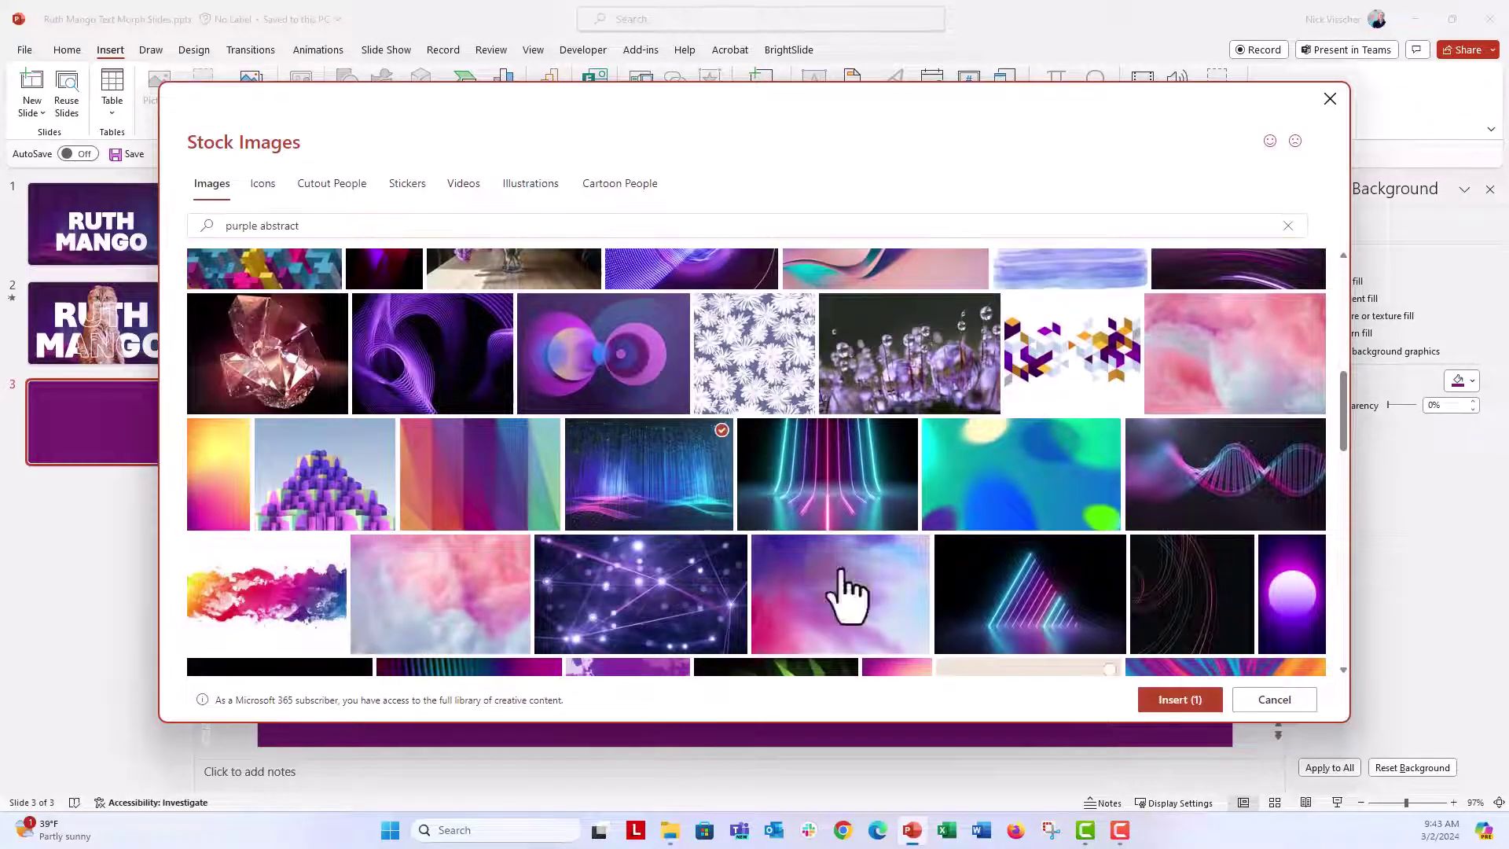
pyautogui.click(1179, 700)
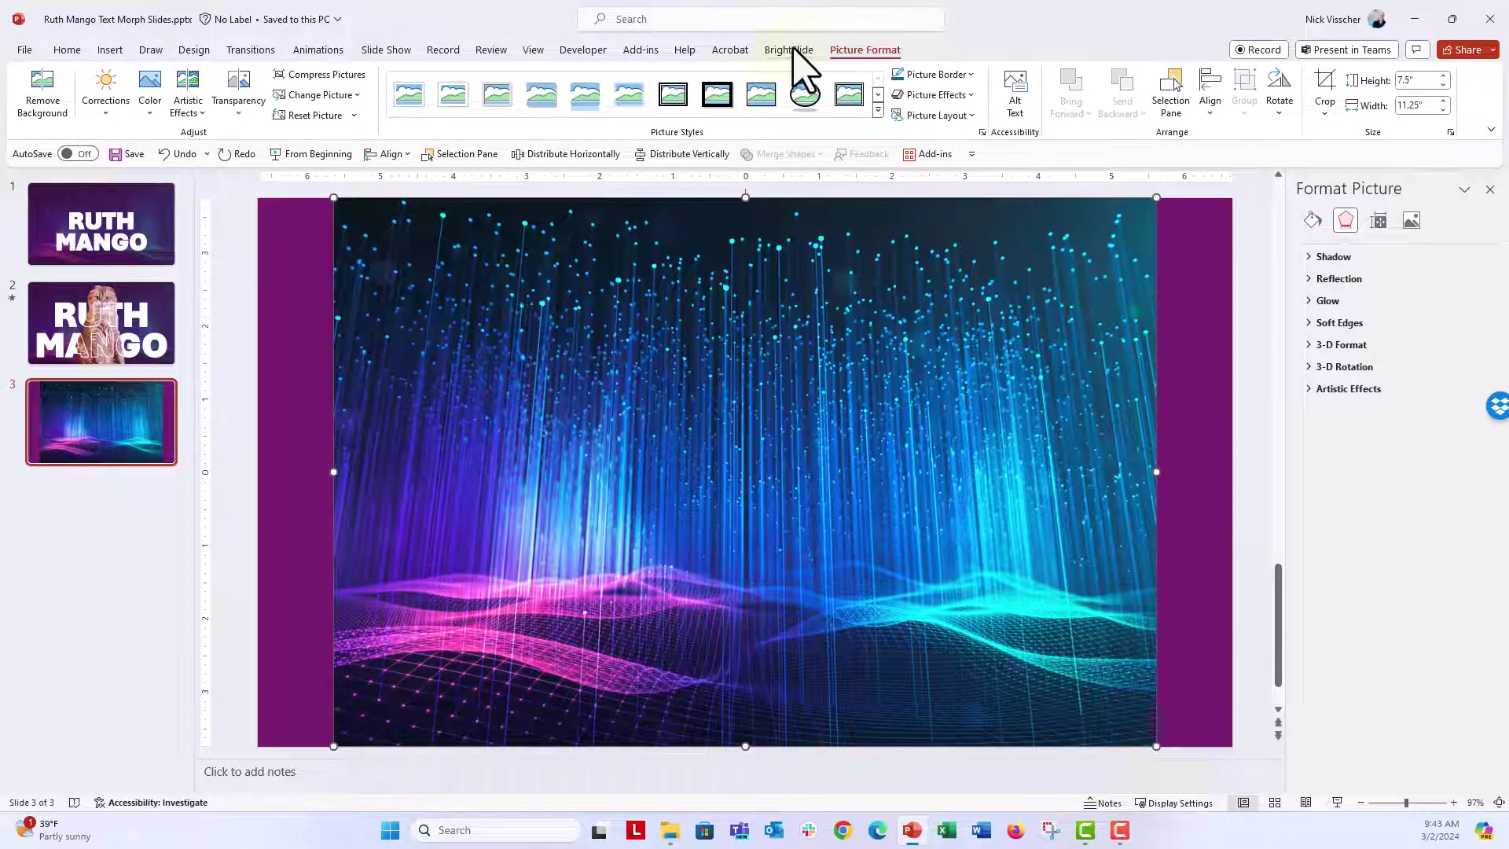
# - Stretch the abstract picture to the slide size with BrightSlide Match Size and finish cropping
pyautogui.click(789, 49)
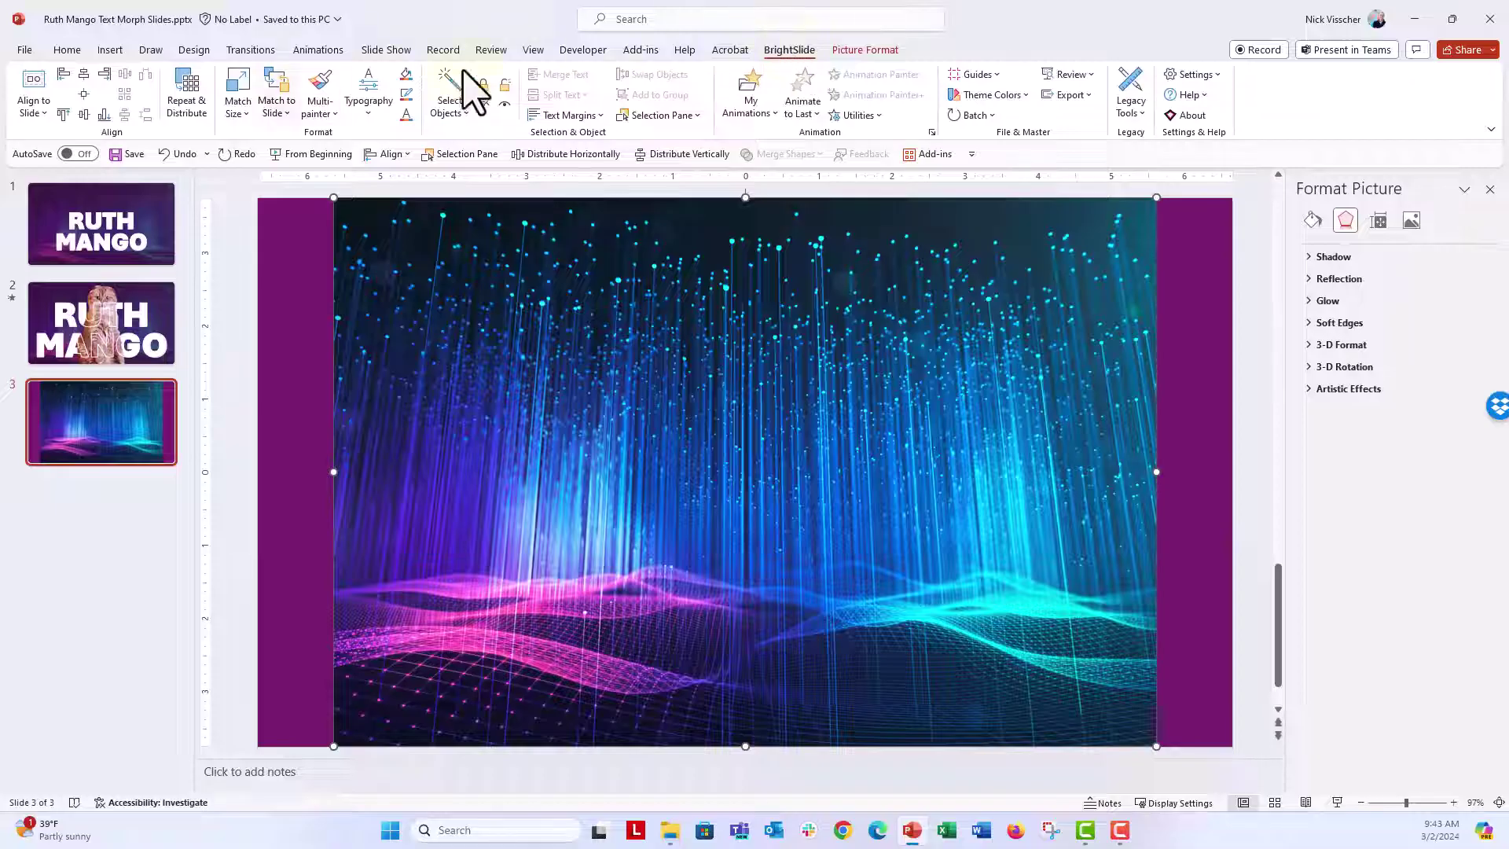
pyautogui.click(239, 99)
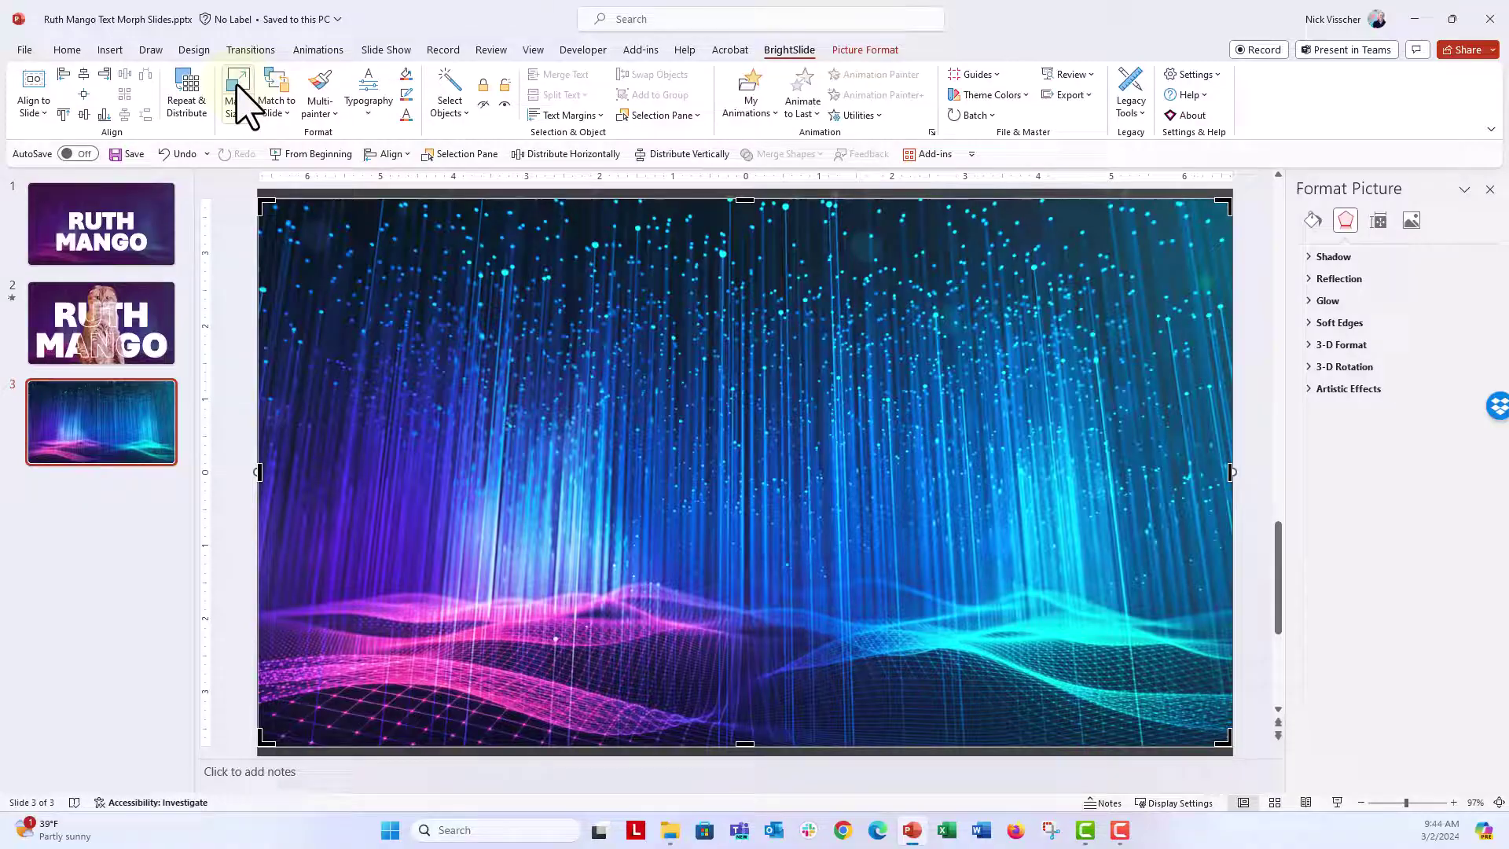
pyautogui.click(865, 49)
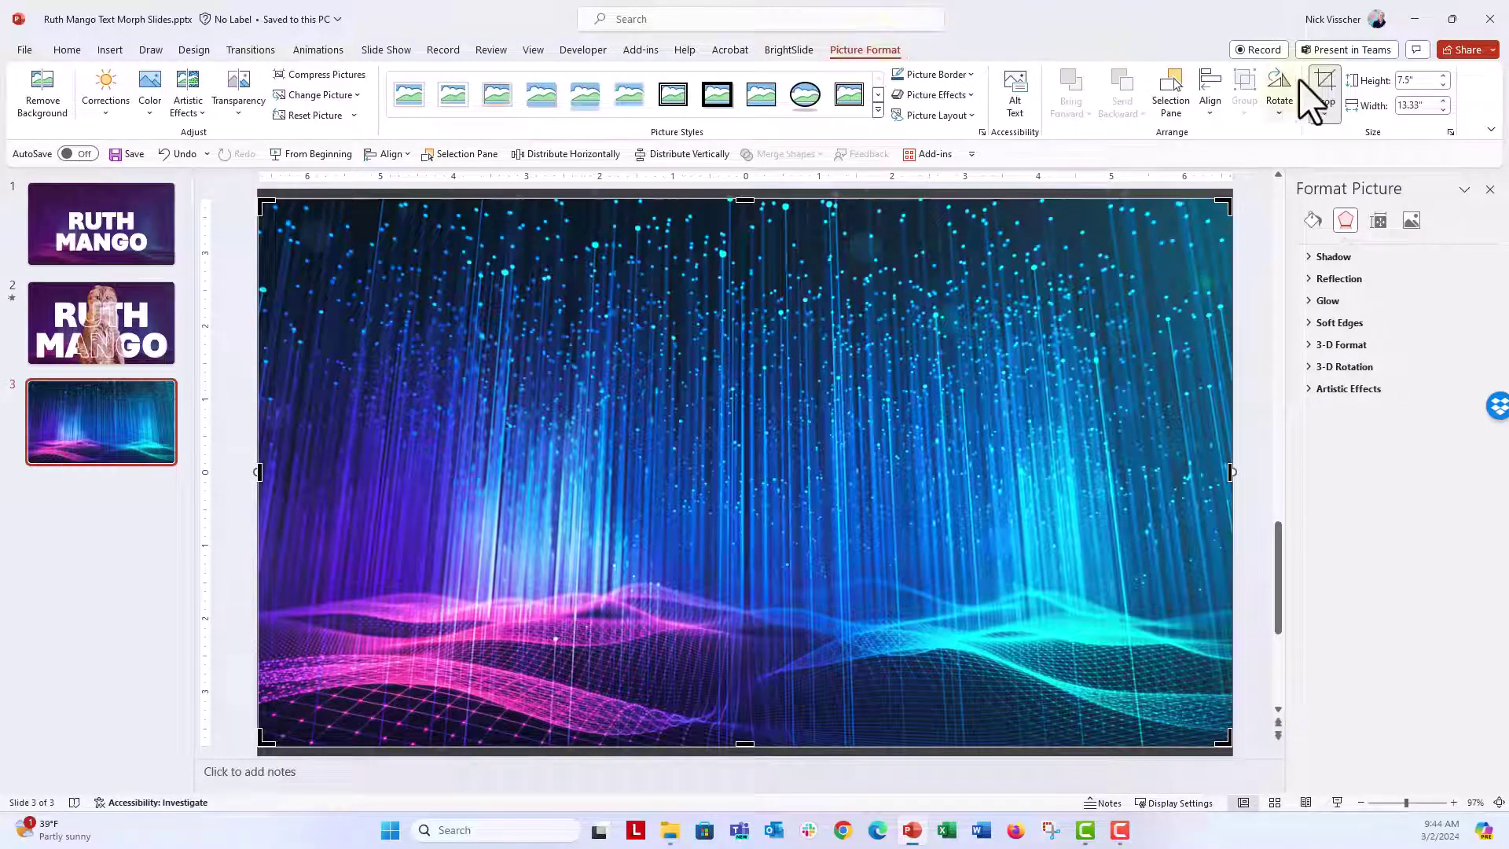
pyautogui.click(1322, 94)
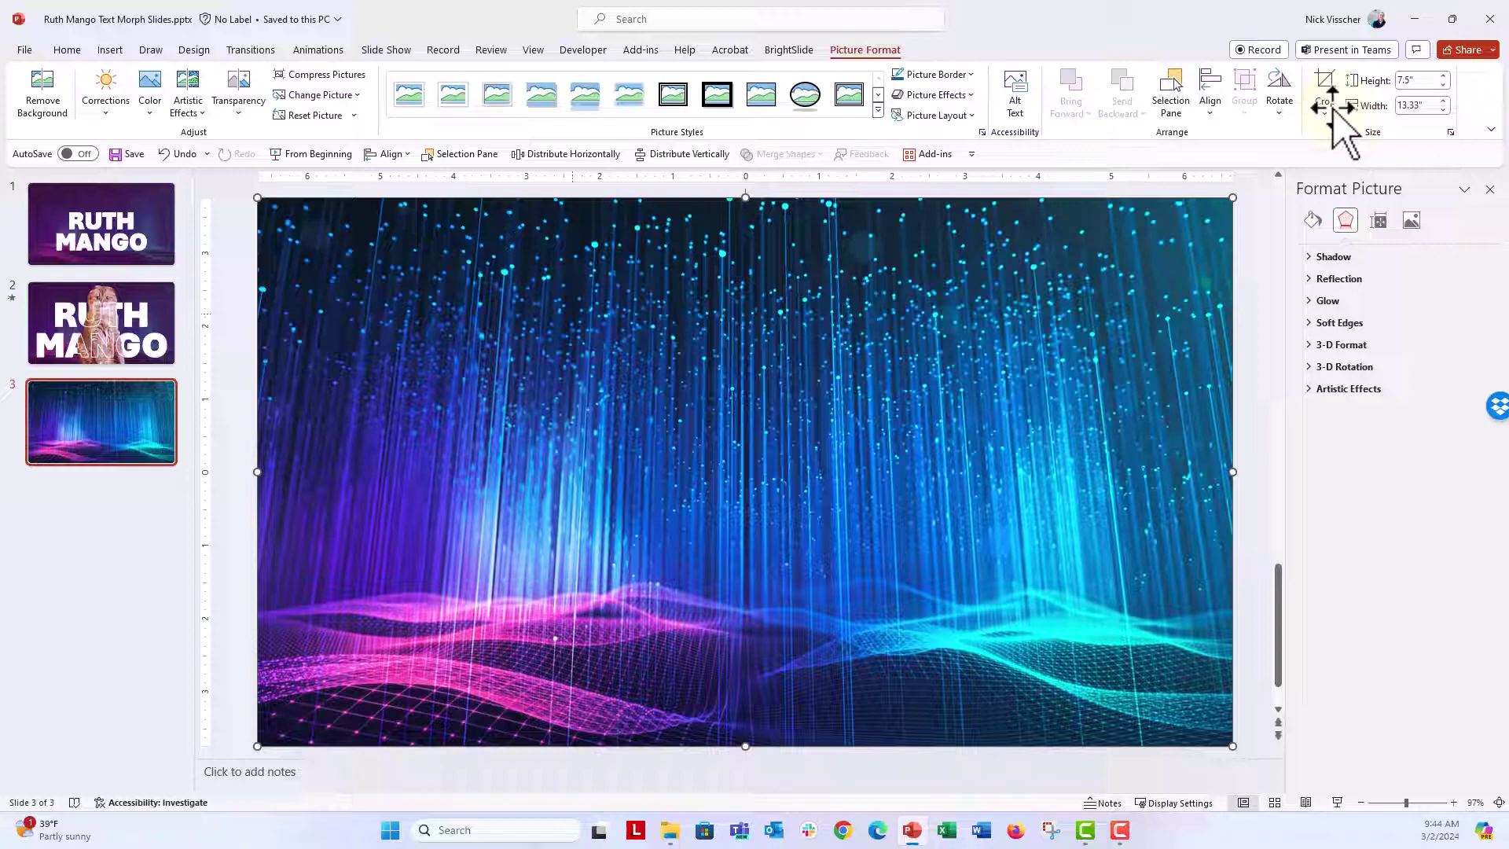
# - Set the picture transparency to 40% so the purple background shows through
pyautogui.click(1411, 222)
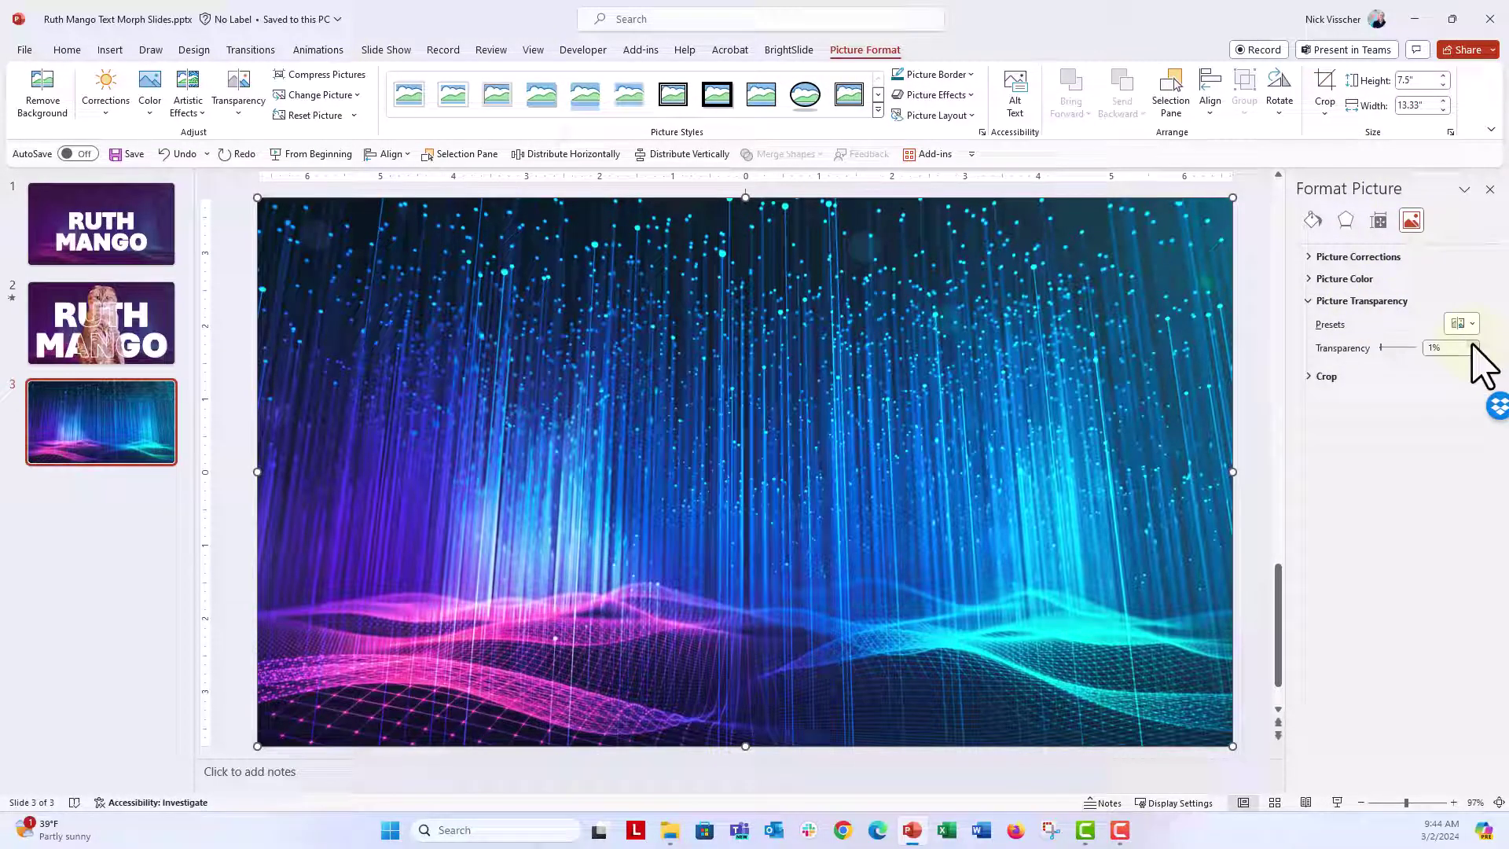
pyautogui.click(1473, 342)
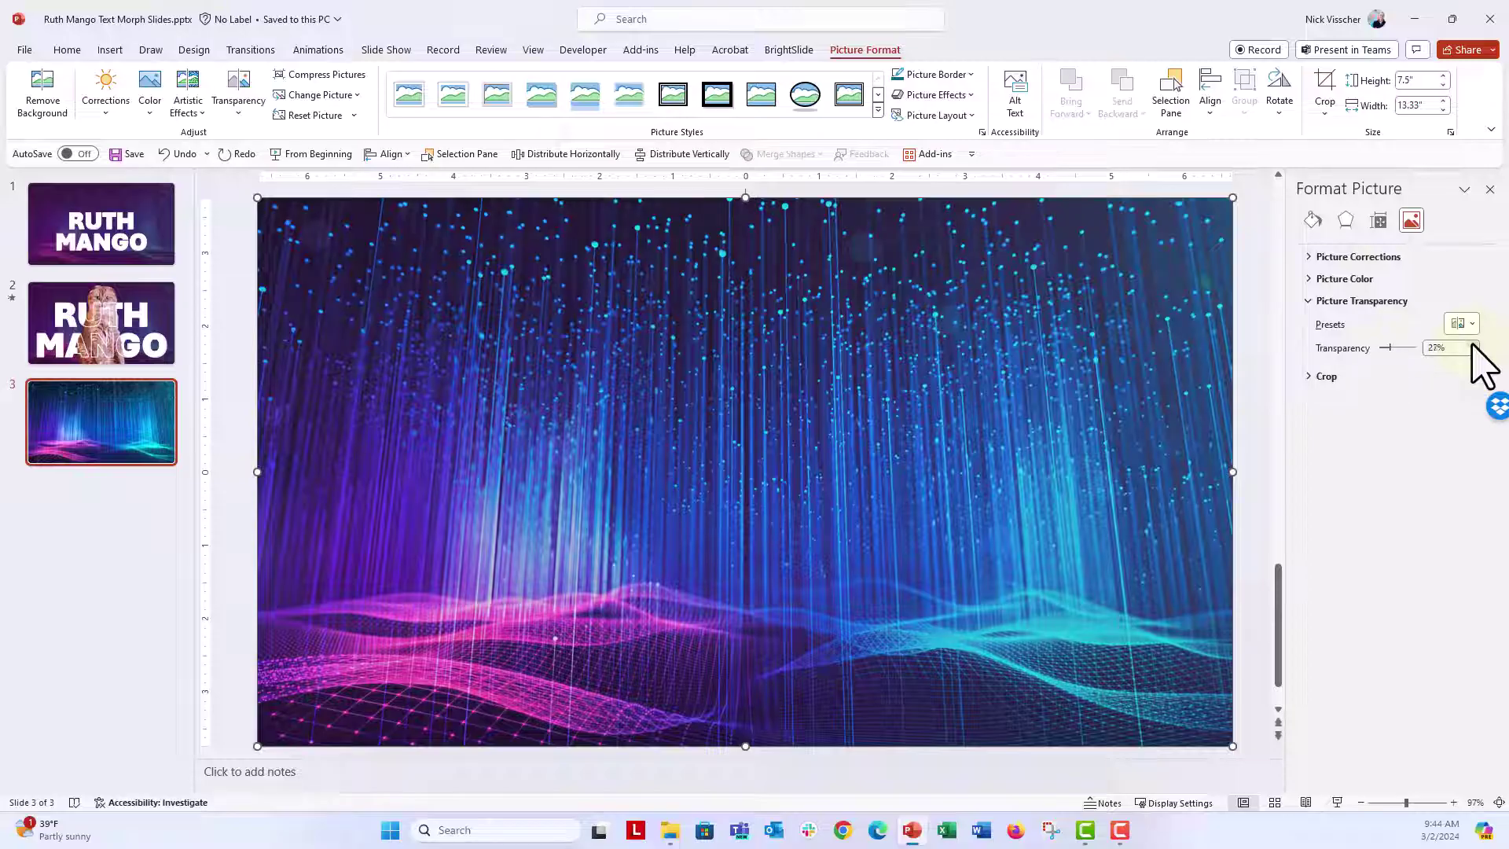
pyautogui.click(1473, 343)
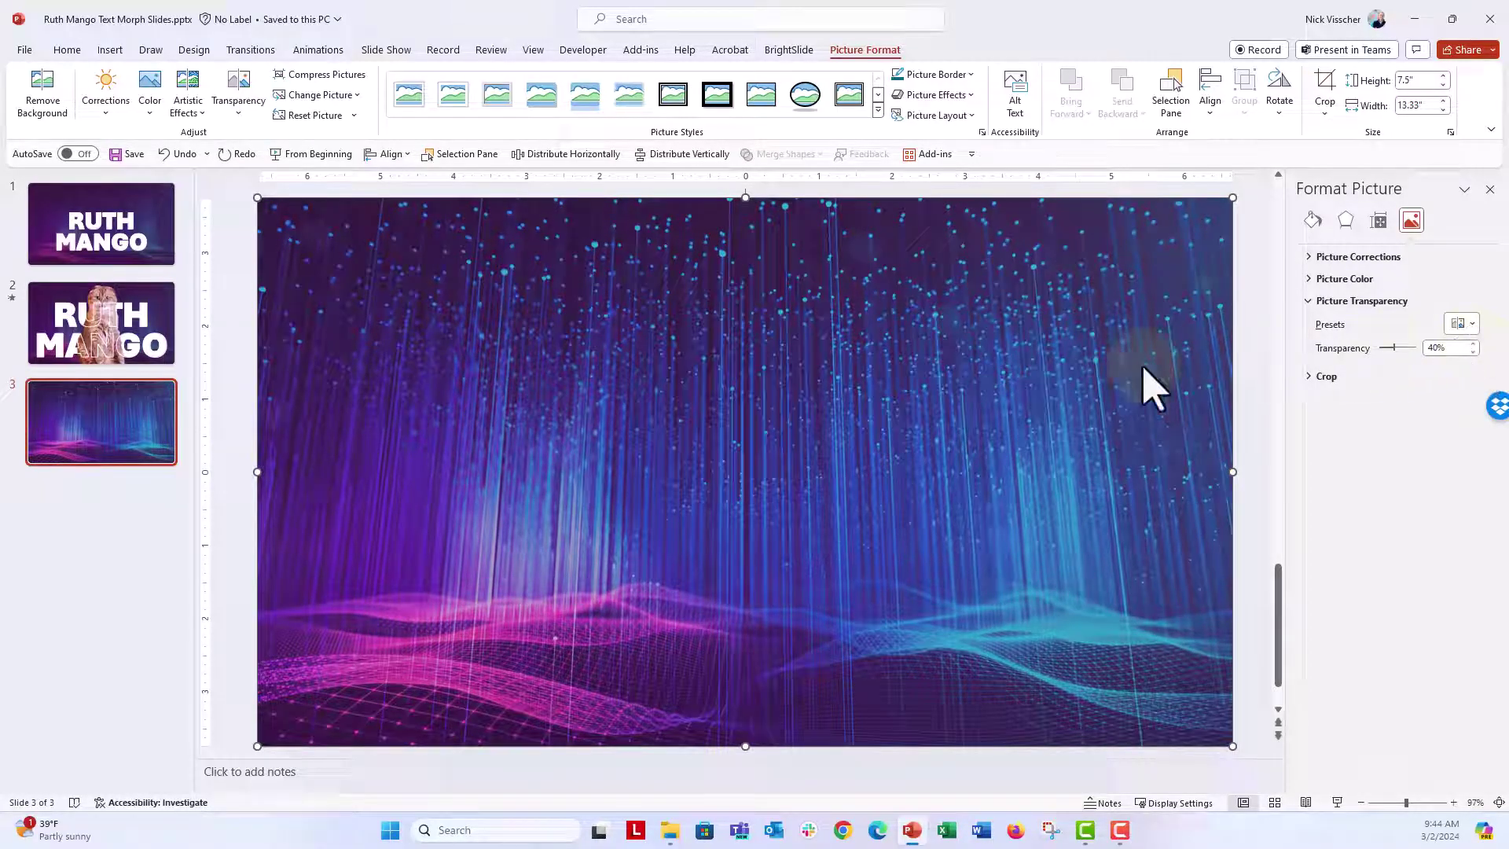
# - Draw a text box across the centre of slide 3 for the name
pyautogui.click(154, 454)
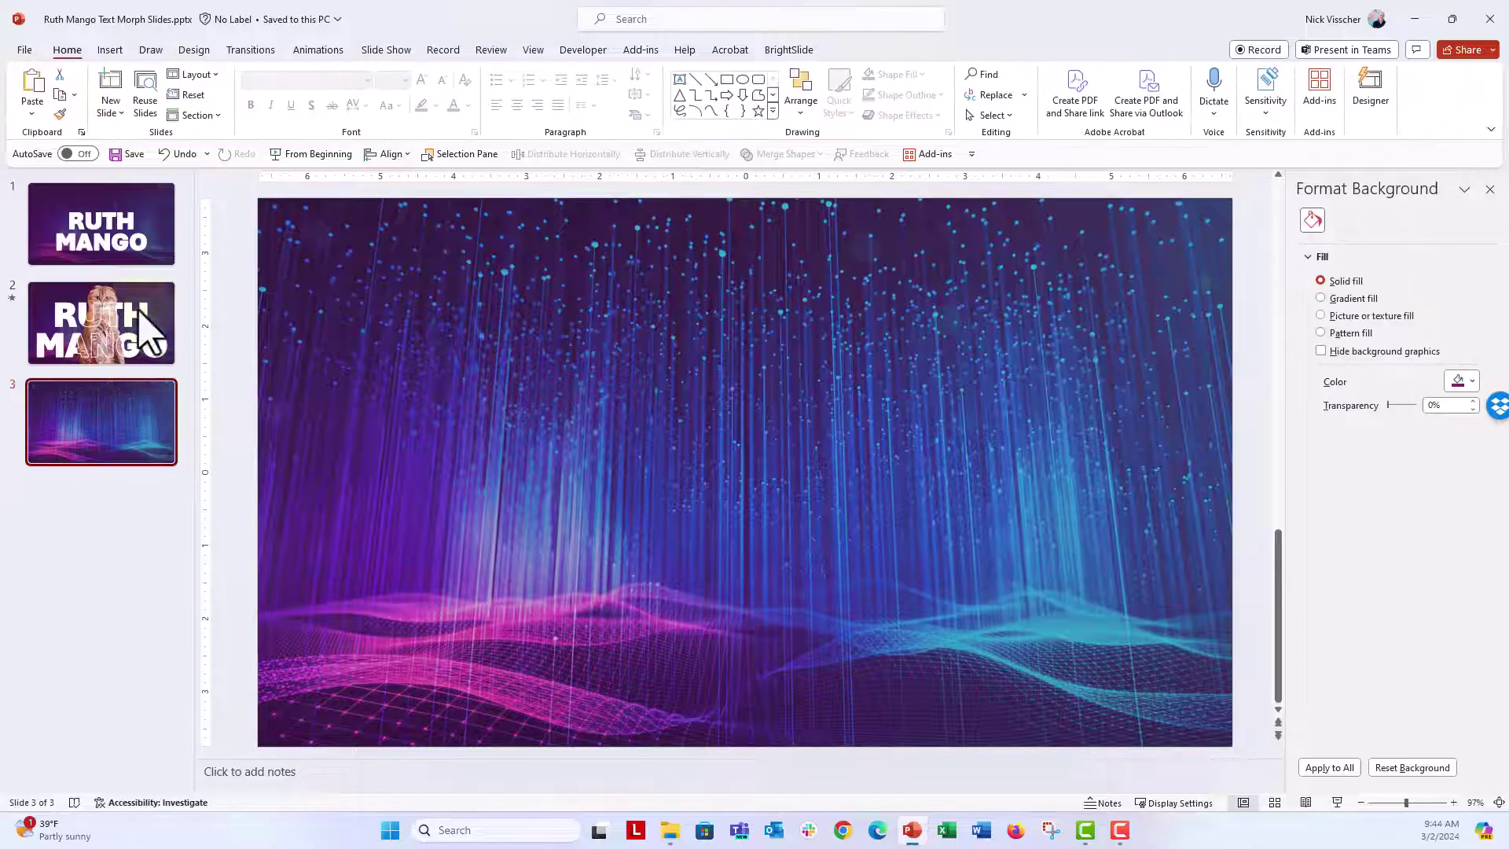
pyautogui.click(109, 50)
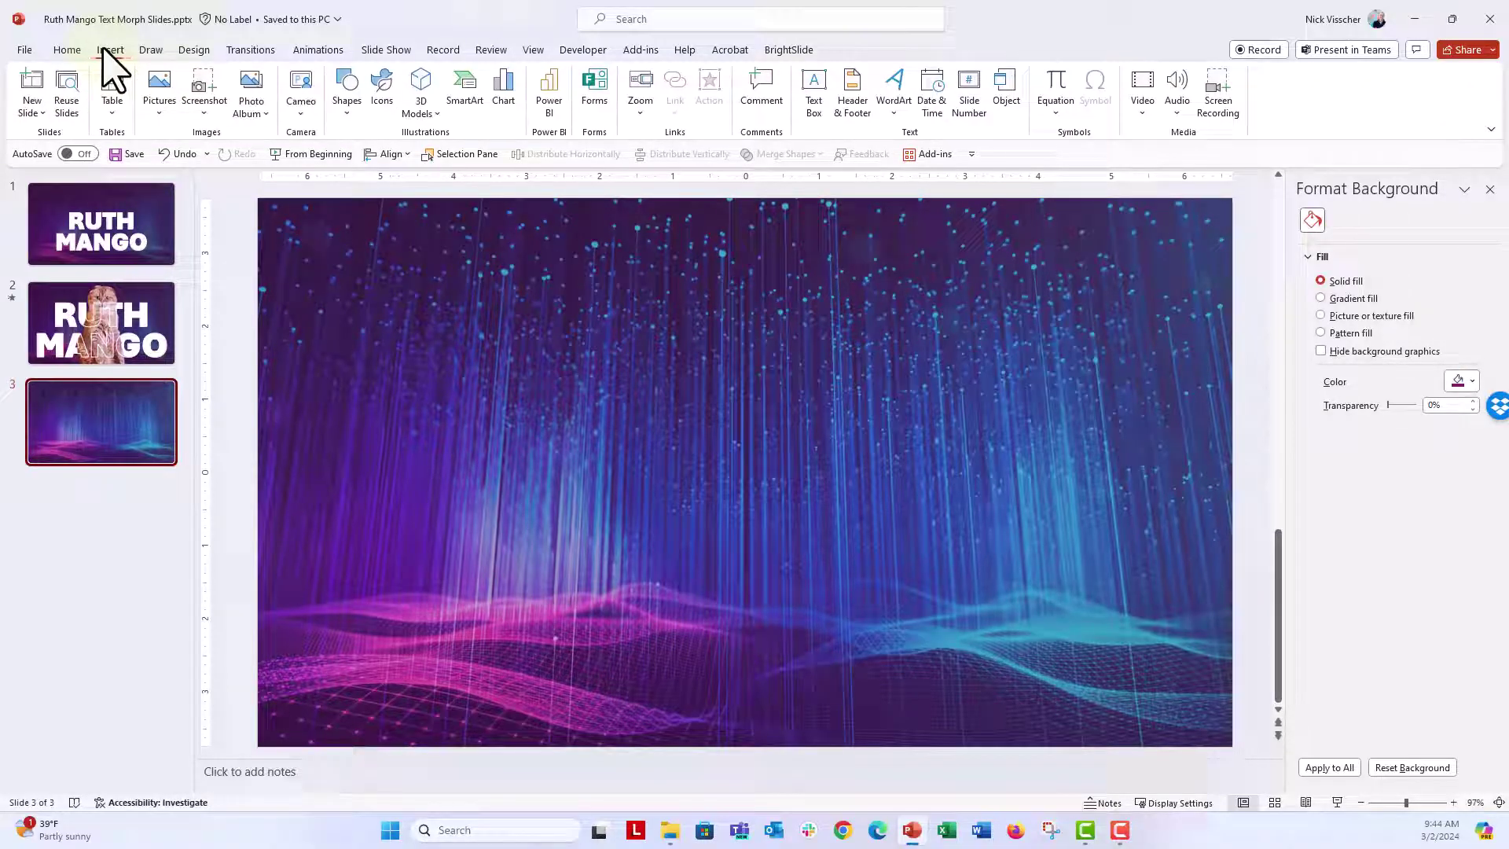
pyautogui.click(813, 94)
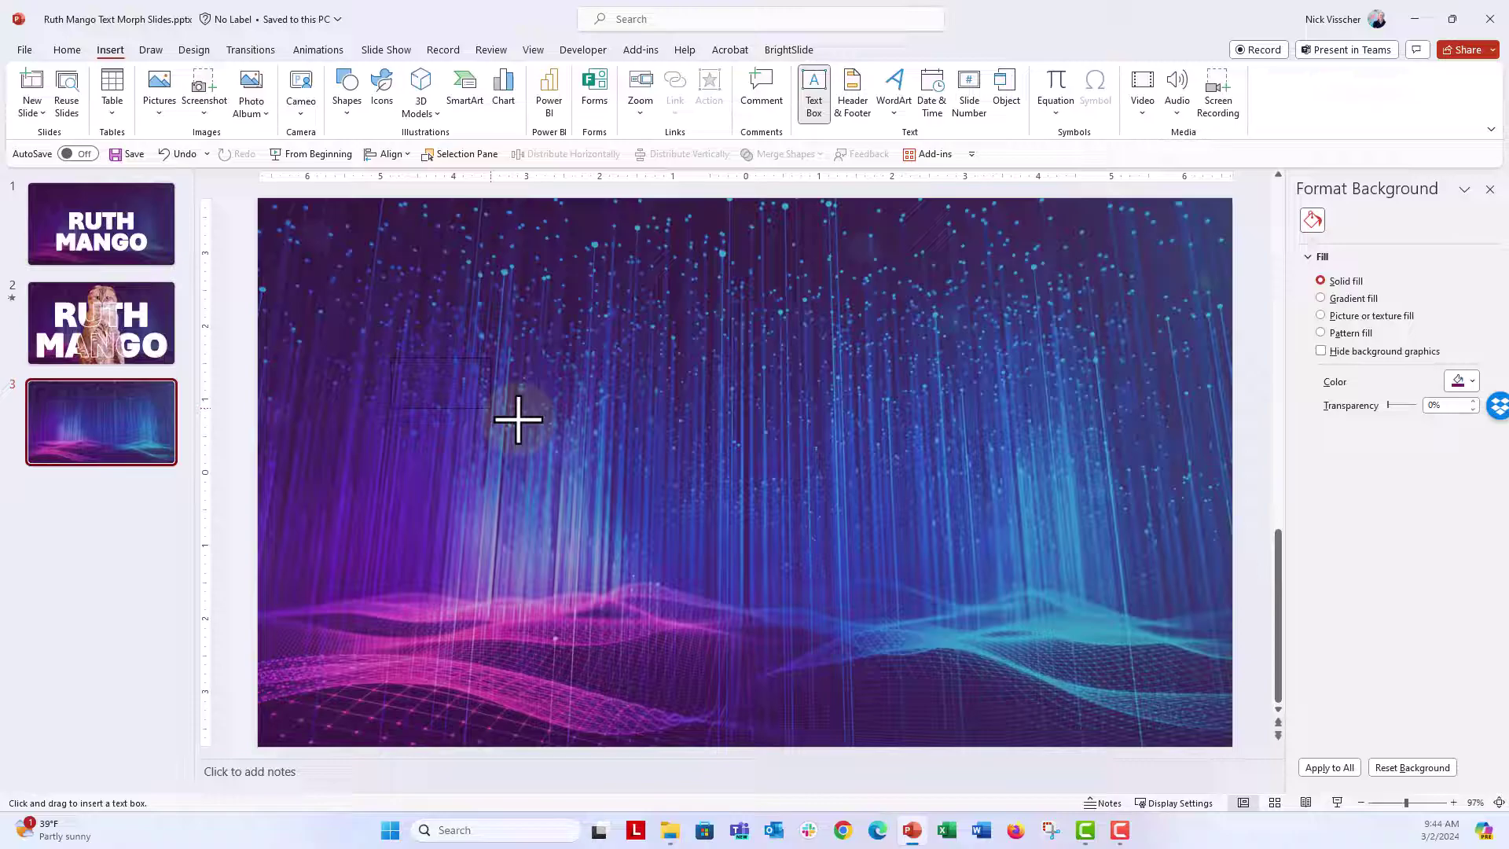
pyautogui.moveTo(516, 421); pyautogui.dragTo(1115, 684)
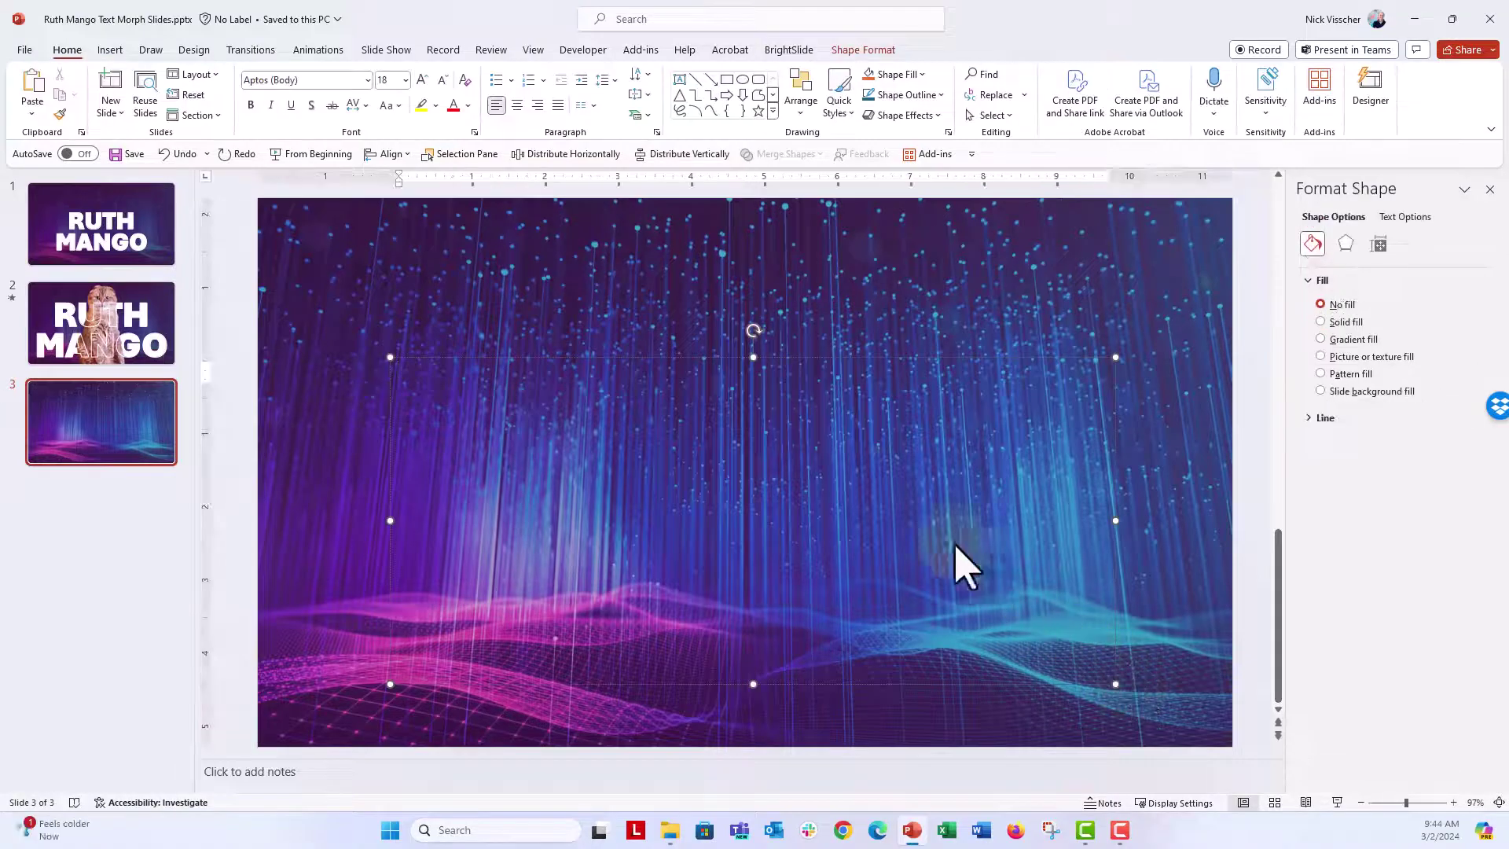
# - Set RUTH MANGO in Aptos Black, centred, and enlarge it to 166 pt
pyautogui.click(366, 81)
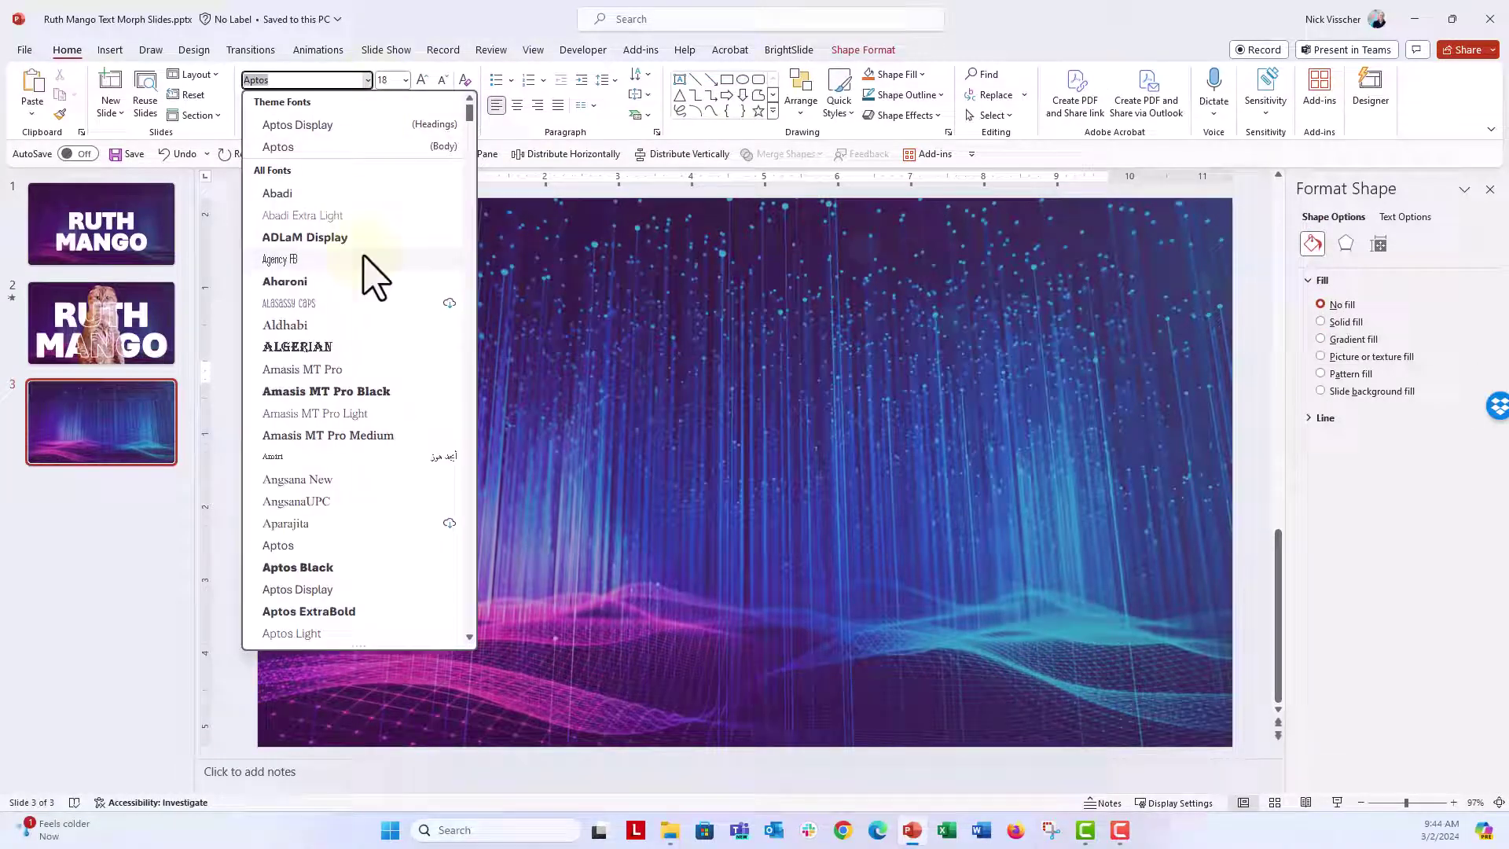
pyautogui.click(297, 567)
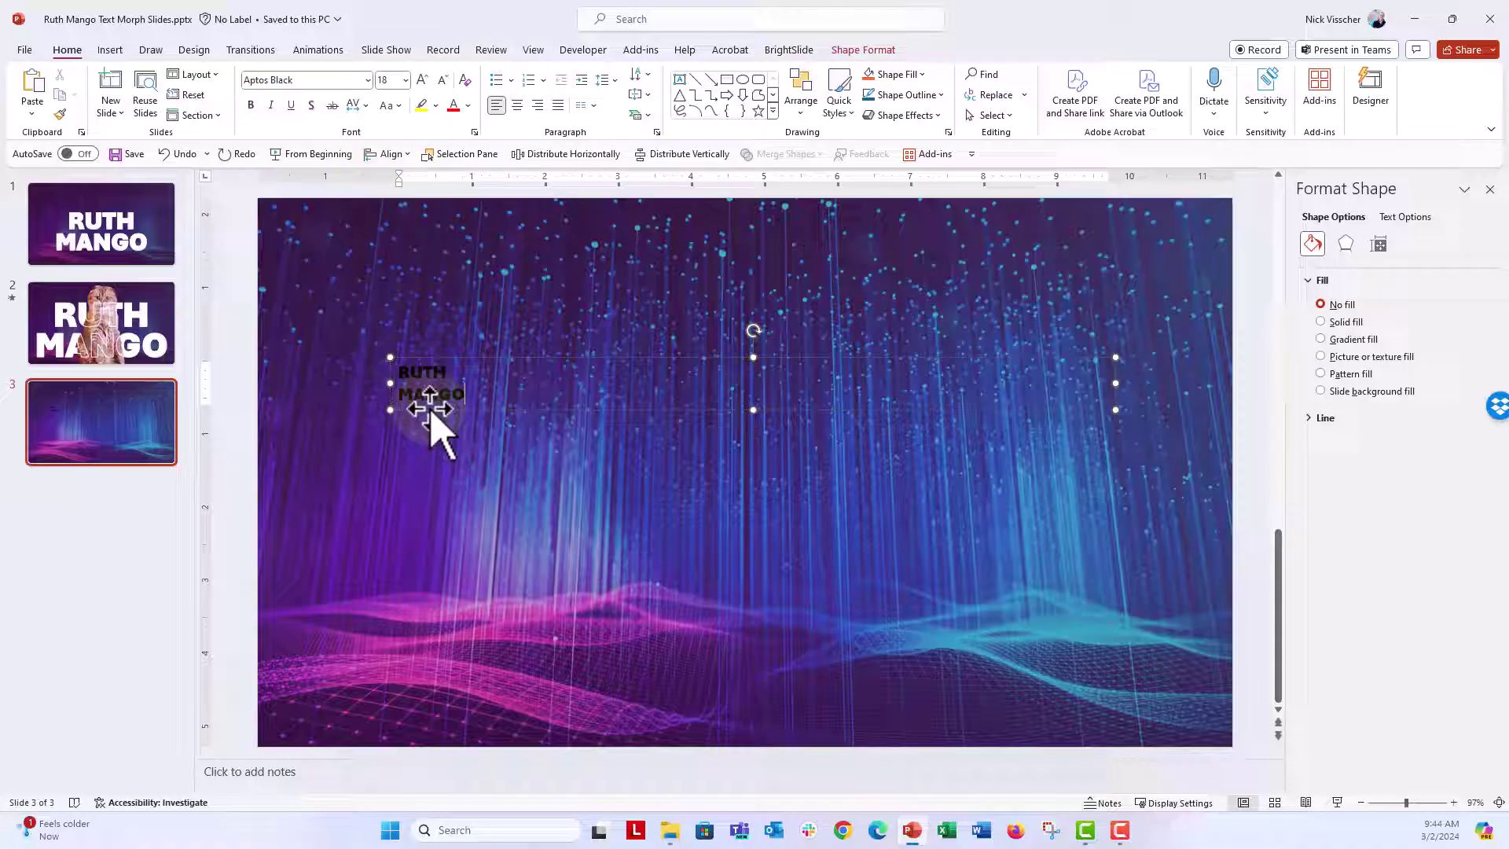
pyautogui.click(432, 407)
pyautogui.click(424, 86)
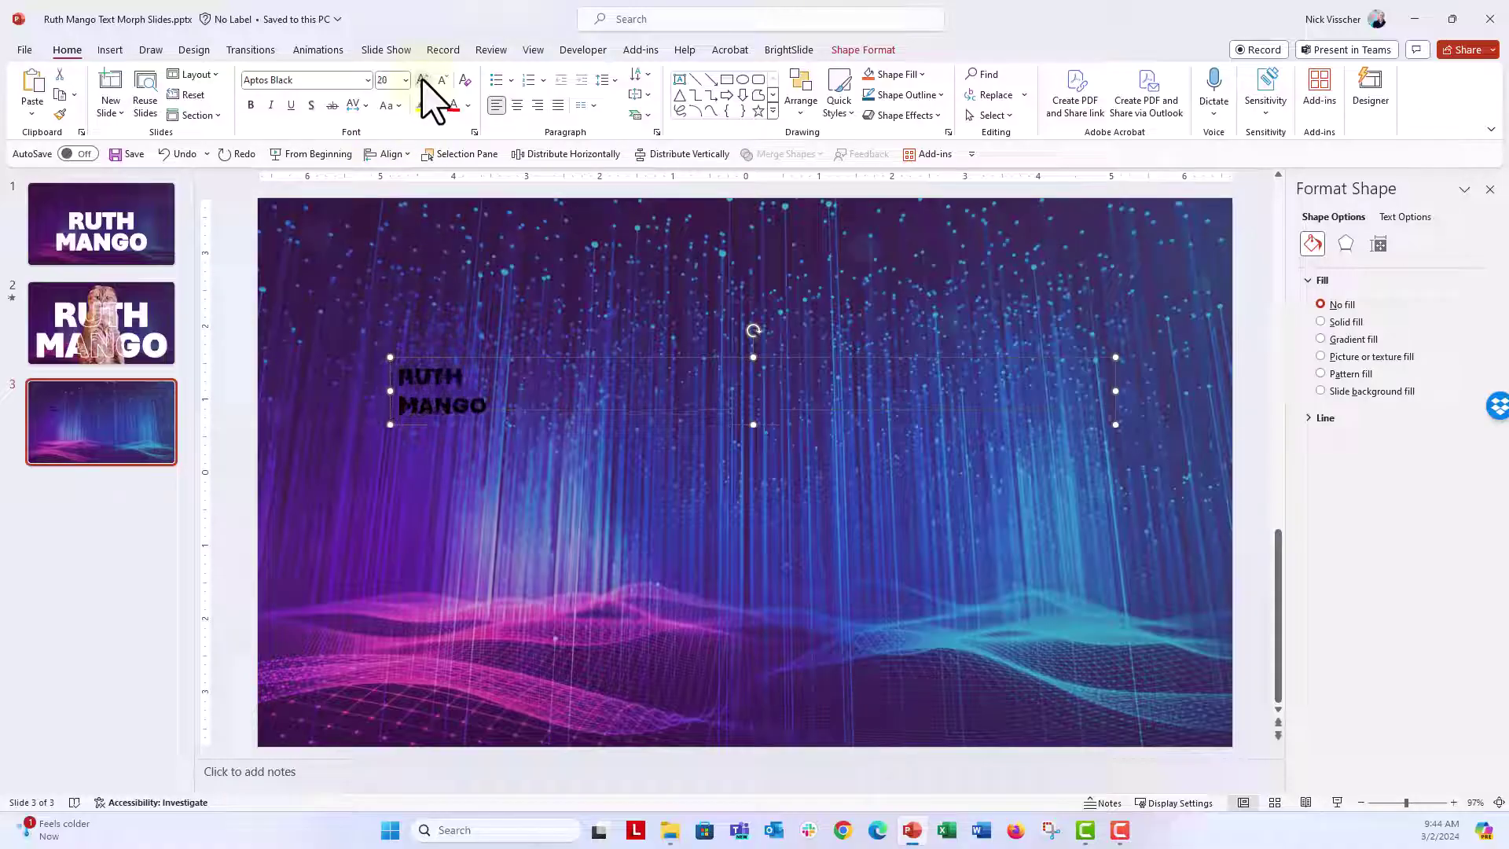
pyautogui.click(517, 106)
pyautogui.click(425, 85)
pyautogui.click(424, 86)
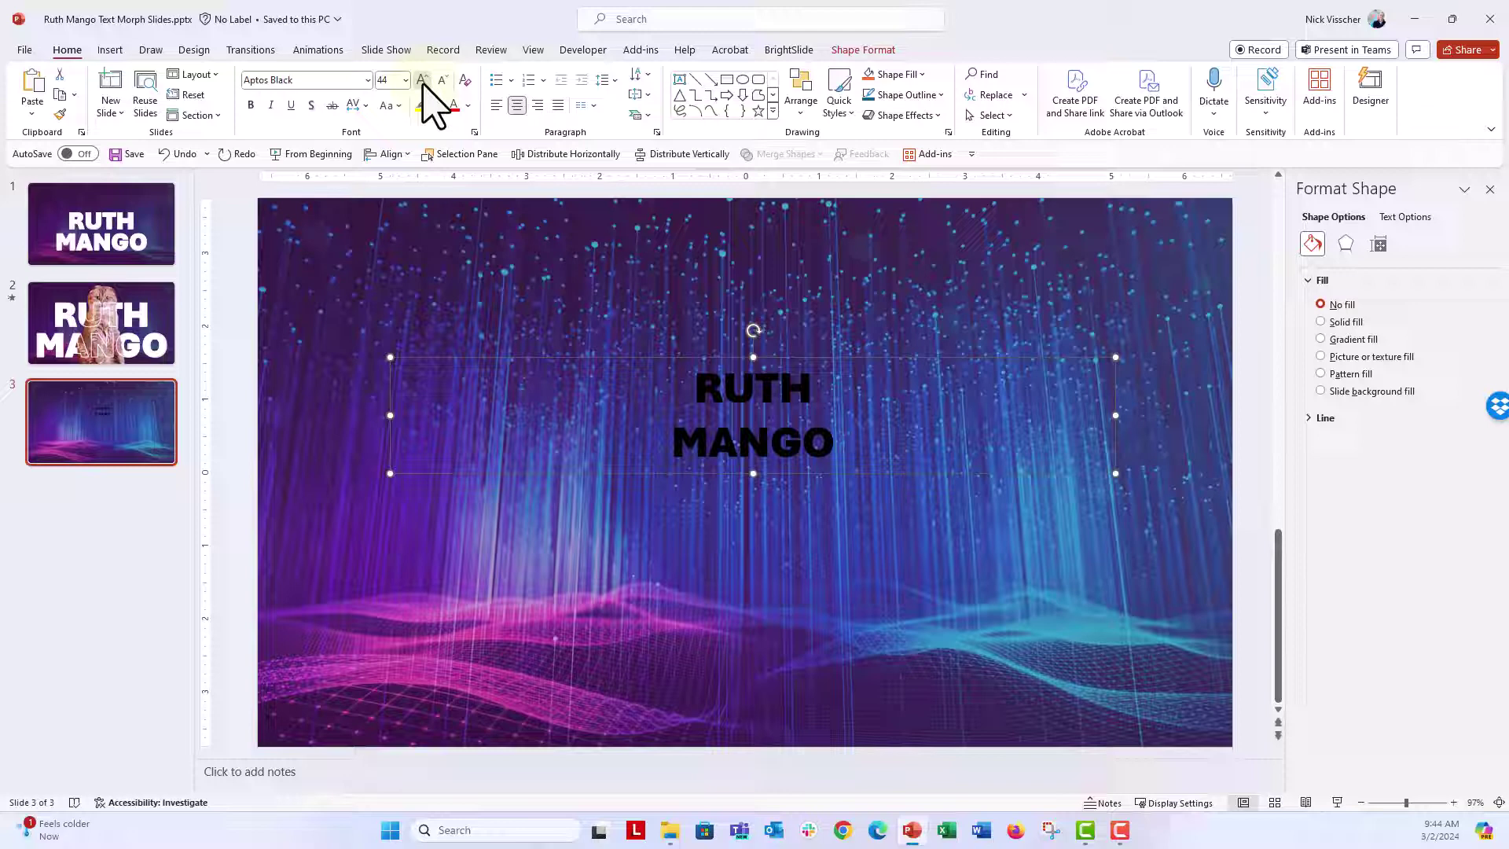
pyautogui.click(424, 85)
pyautogui.click(424, 86)
pyautogui.click(425, 85)
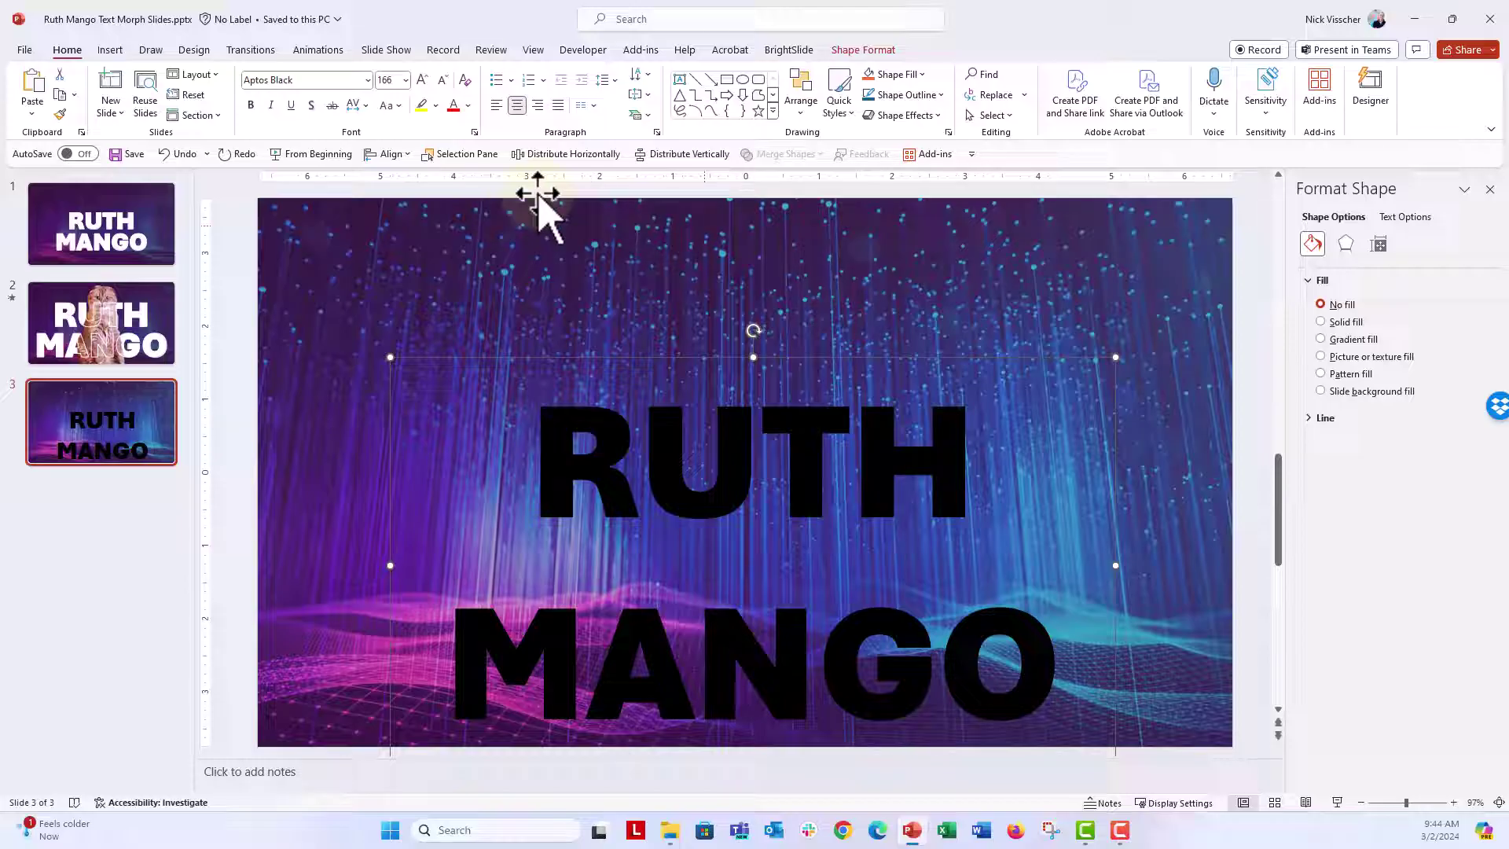
# - Set the RUTH MANGO line spacing to Multiple 0.7 so the lines stop overlapping
pyautogui.click(657, 131)
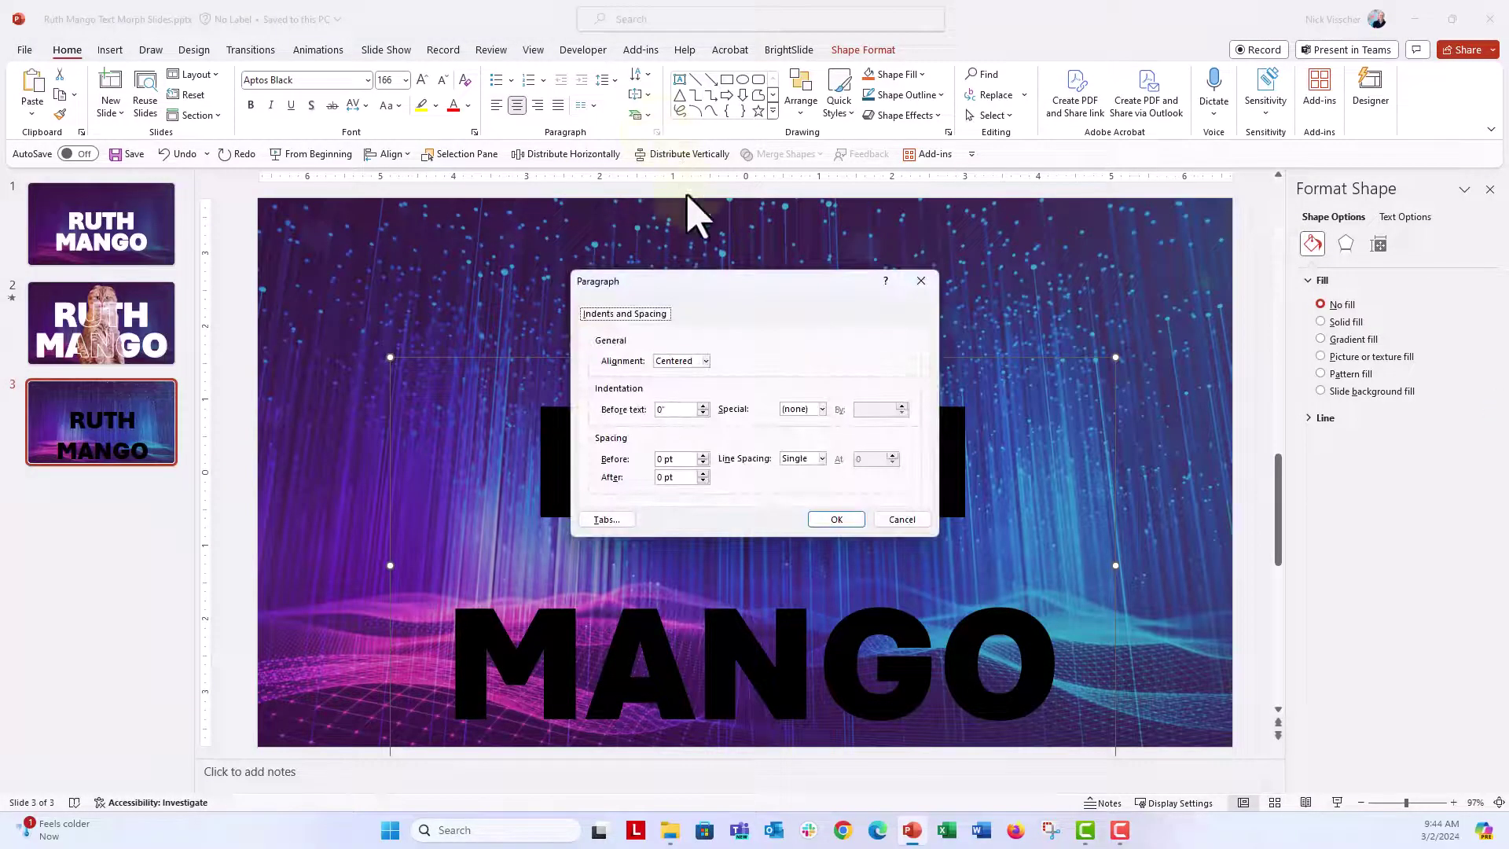
pyautogui.click(819, 459)
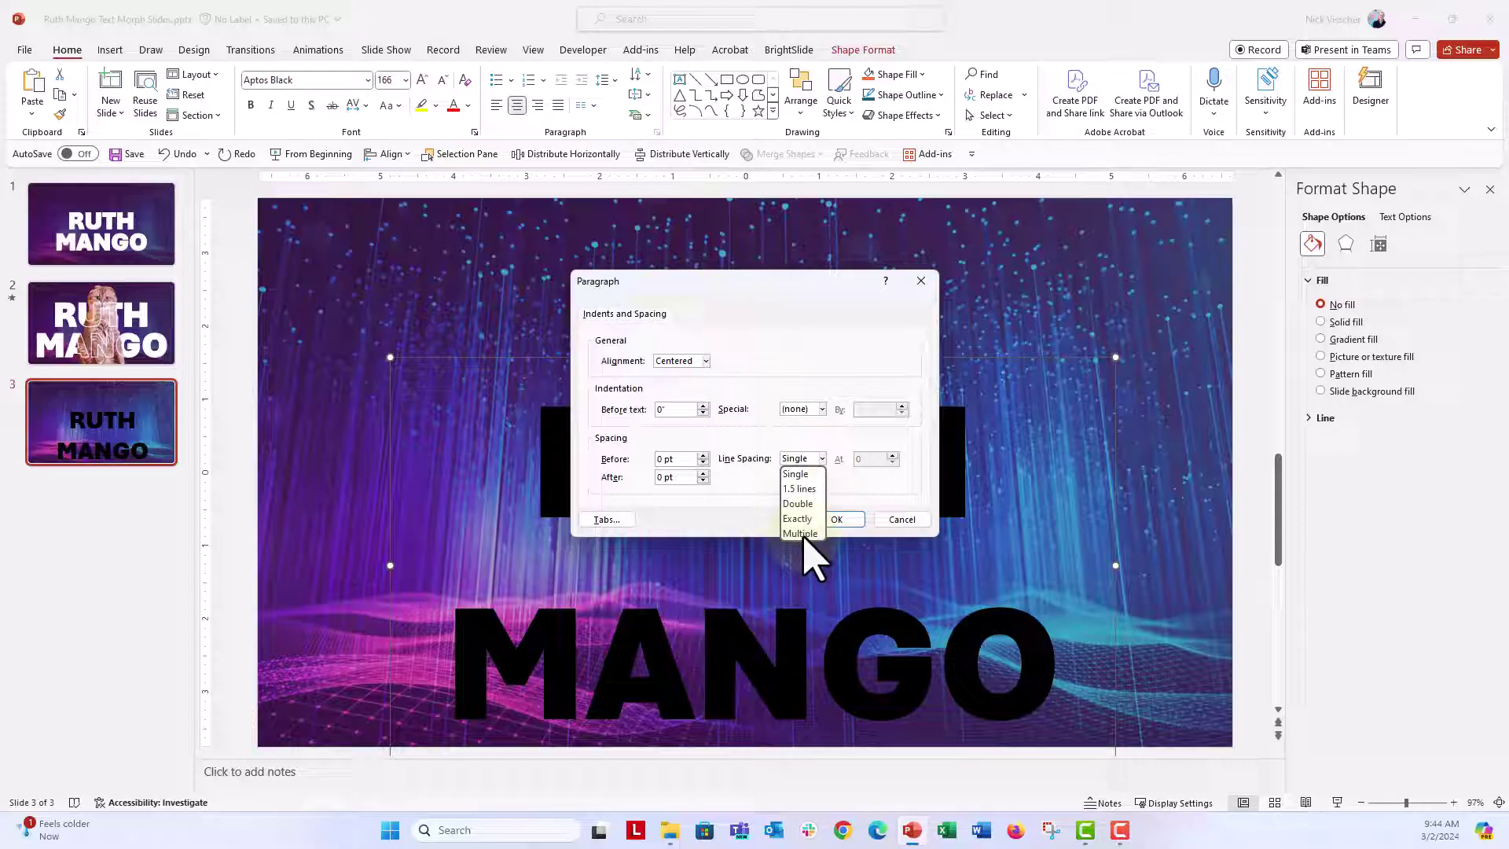
pyautogui.click(801, 532)
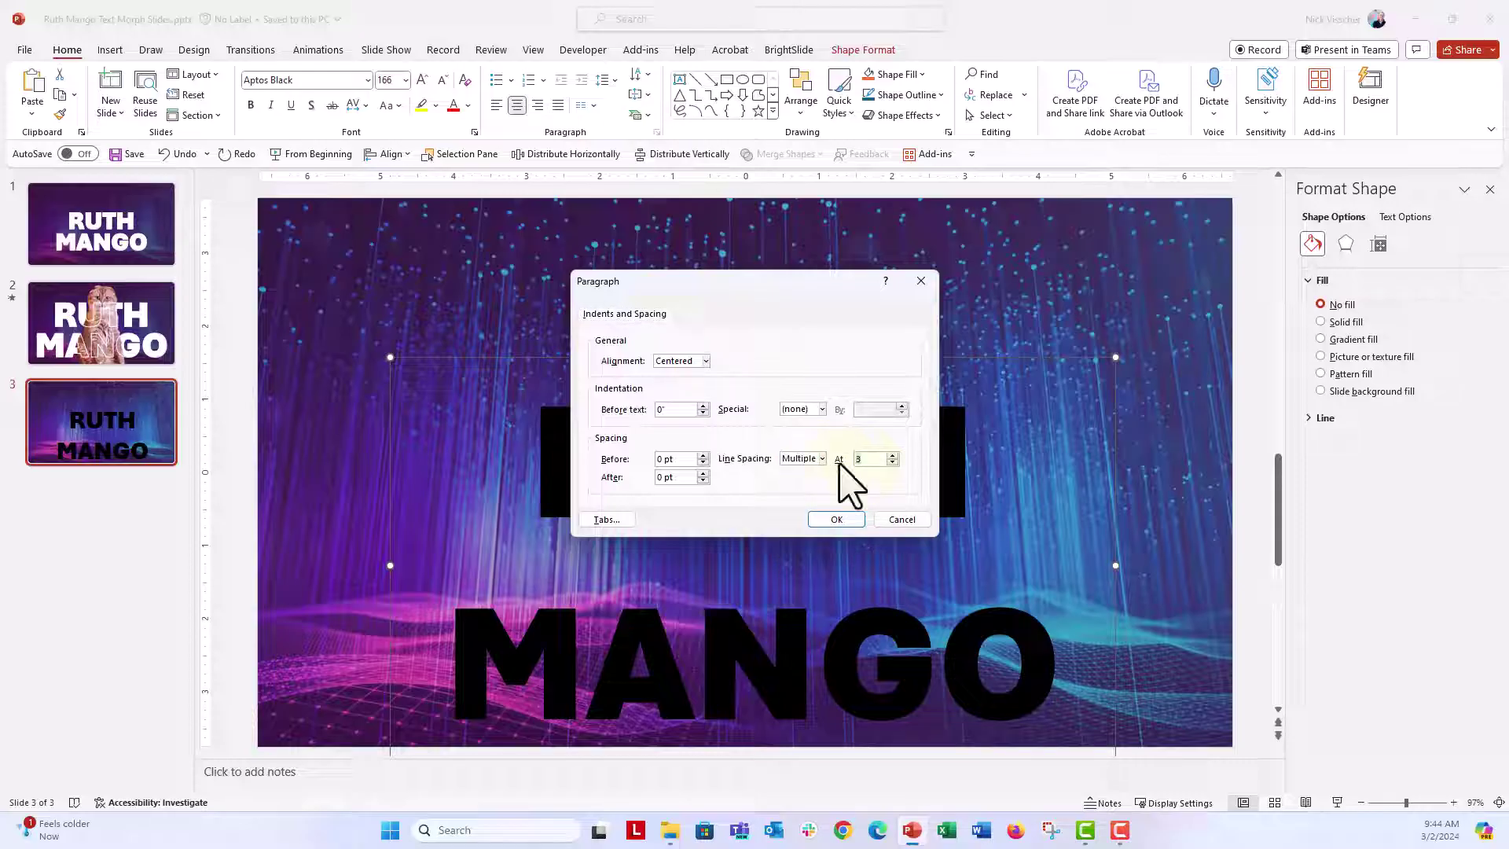
pyautogui.click(835, 519)
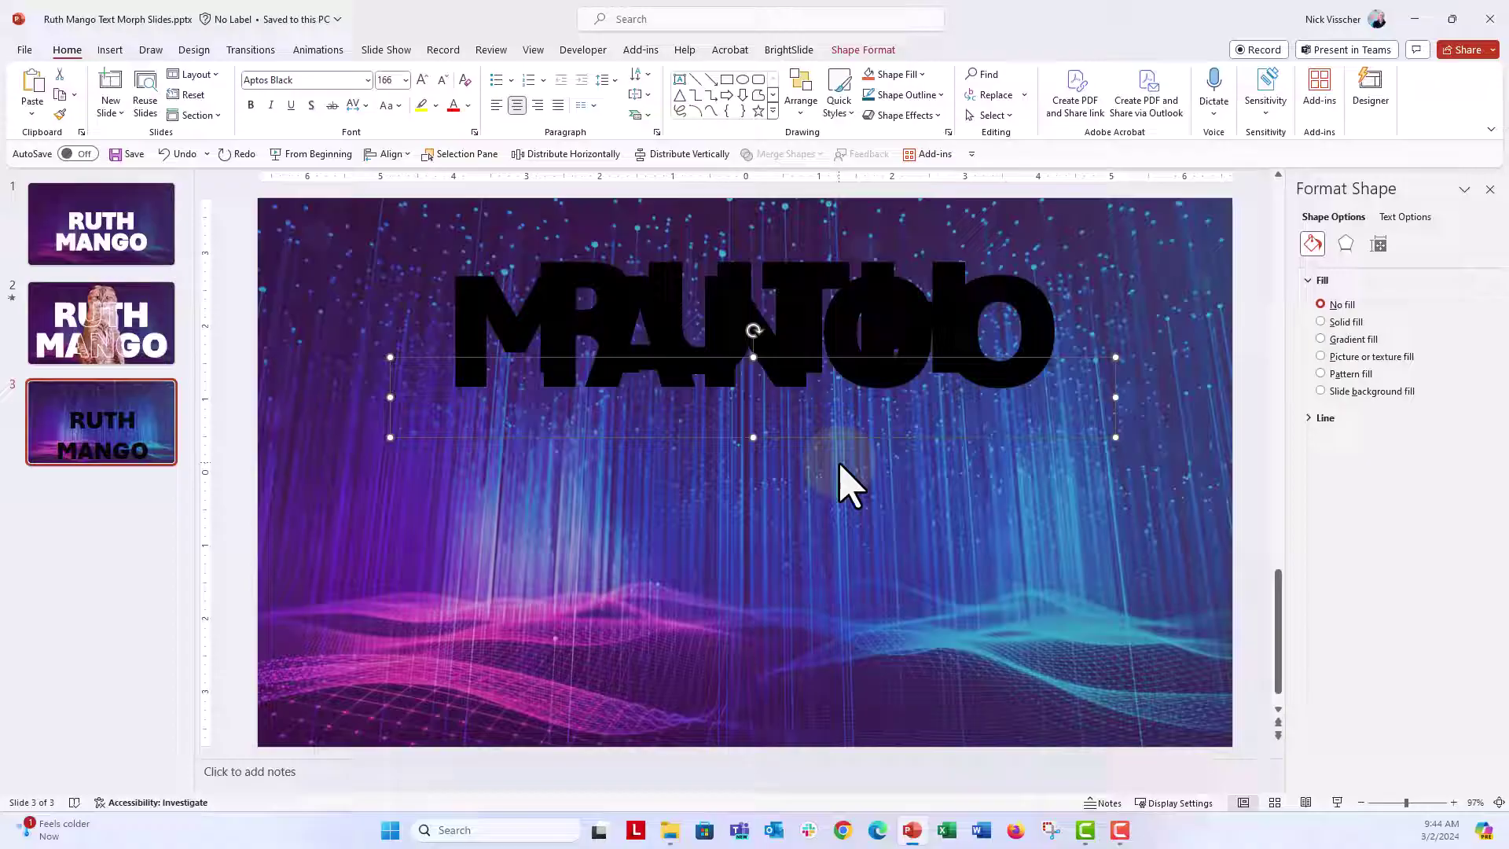
pyautogui.click(655, 132)
pyautogui.write('0.7')
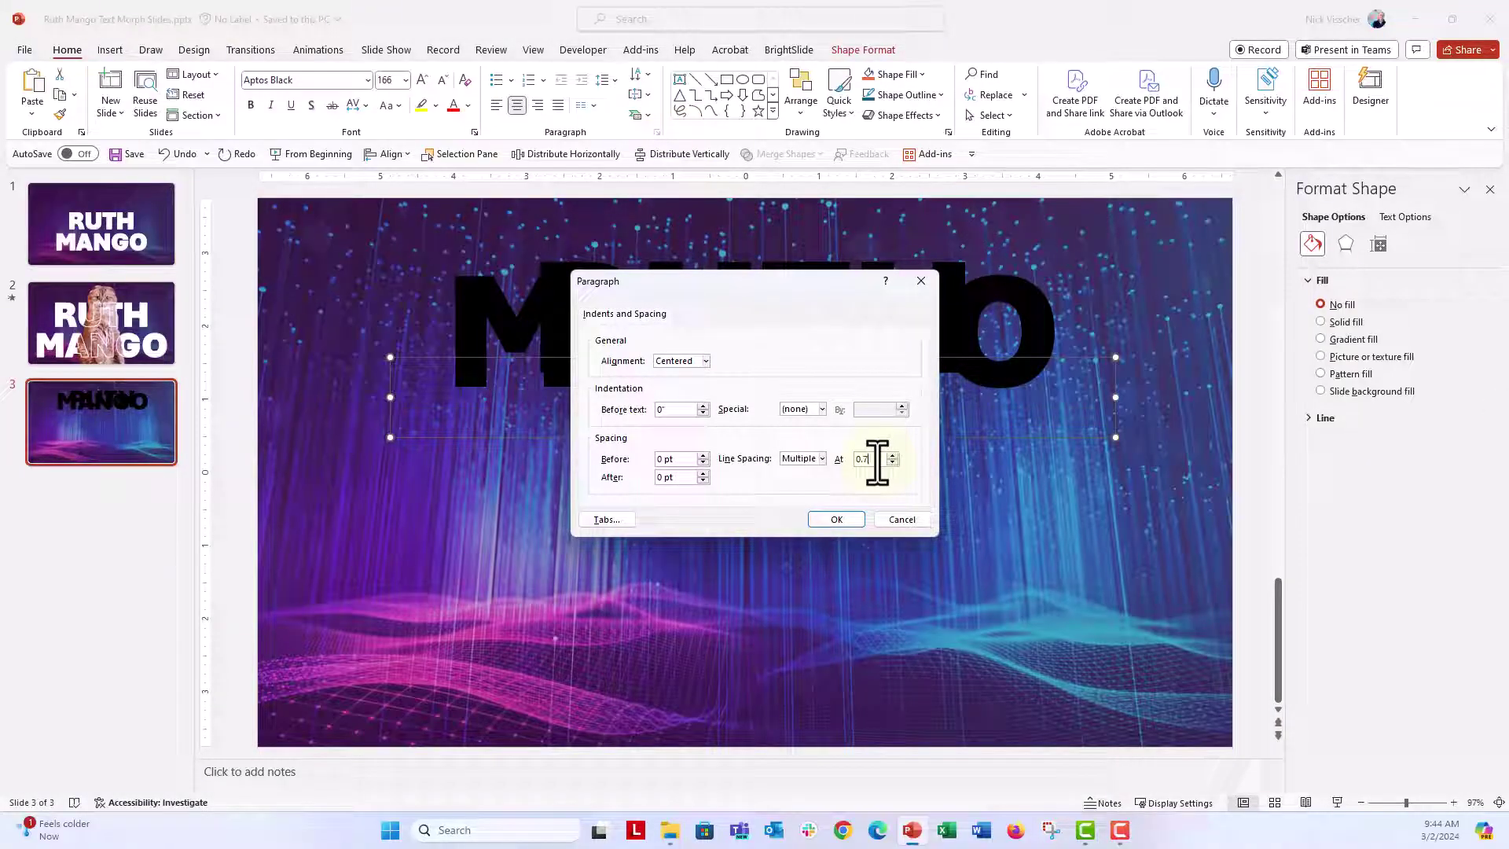
pyautogui.press('Return')
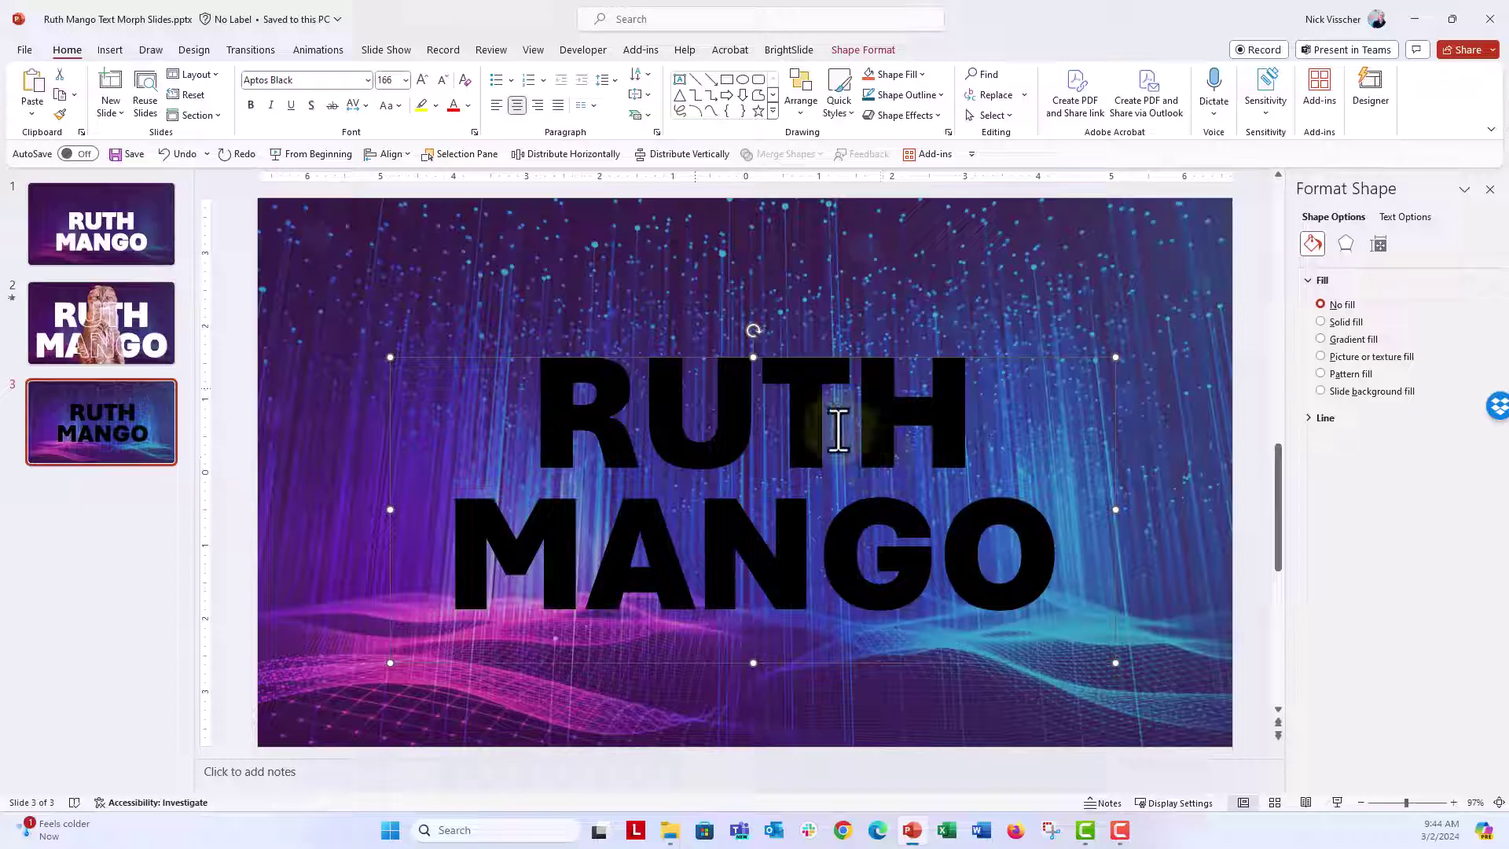
# - Enlarge the name to 199 pt, widen the box, and align it centre
pyautogui.click(422, 80)
pyautogui.moveTo(390, 628); pyautogui.dragTo(318, 624)
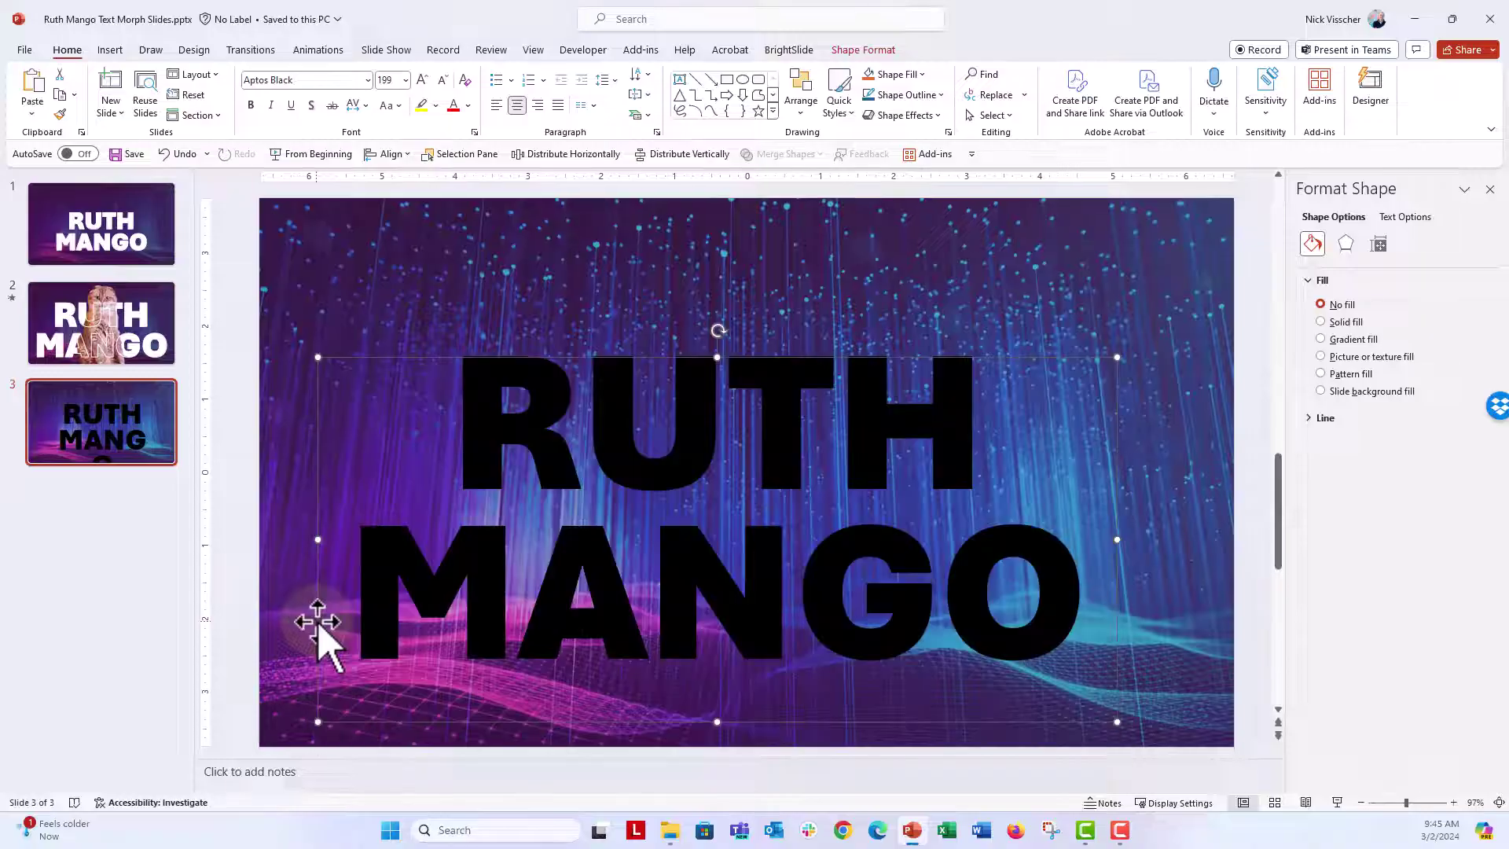
pyautogui.click(801, 100)
pyautogui.click(932, 380)
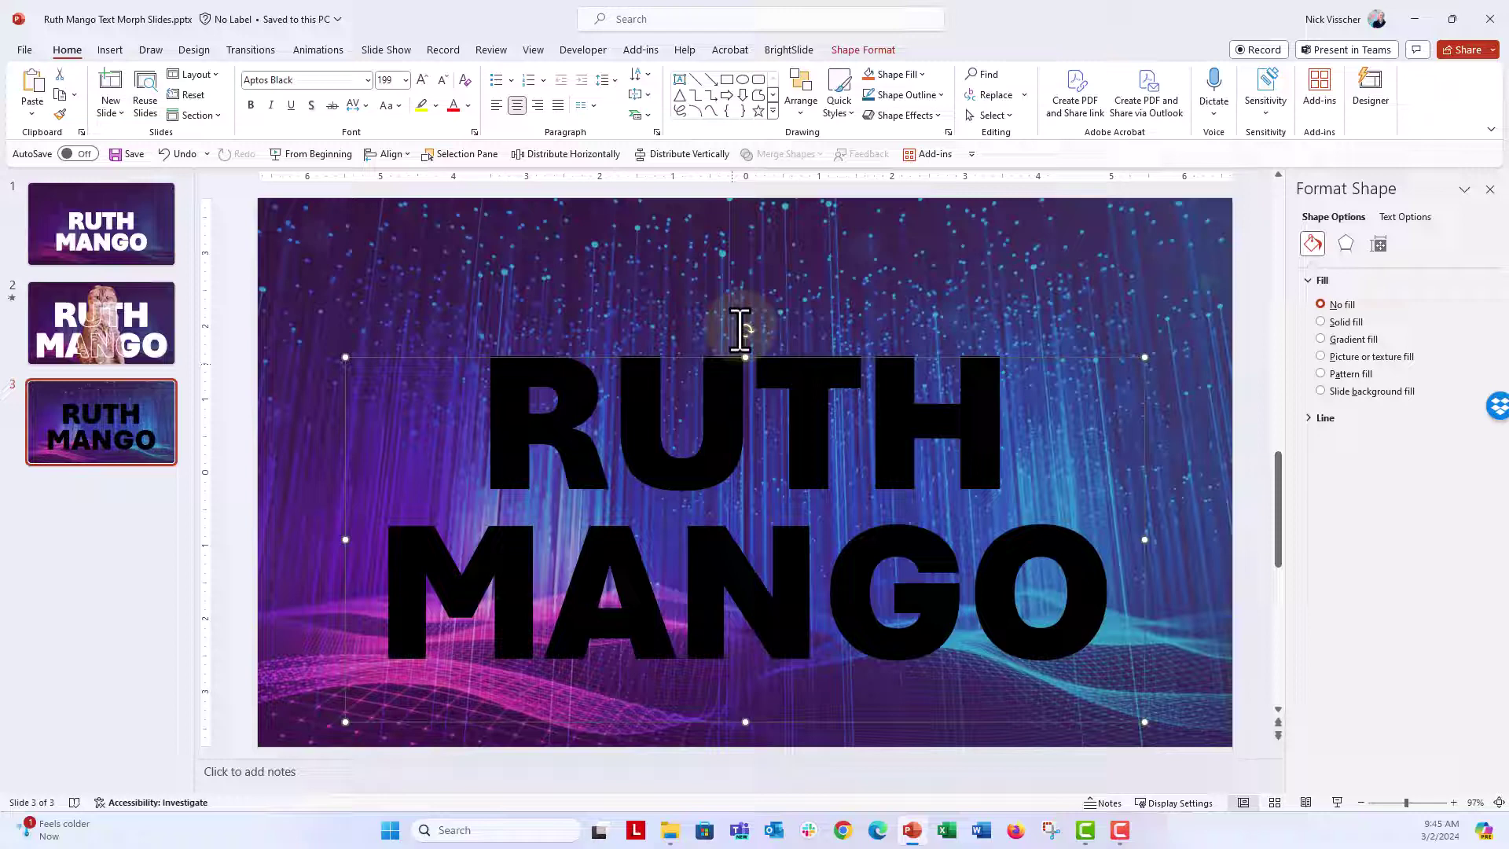
# - Nudge RUTH MANGO lower, make it white, and stack a Ctrl+D duplicate exactly over it
pyautogui.moveTo(731, 359); pyautogui.dragTo(732, 378)
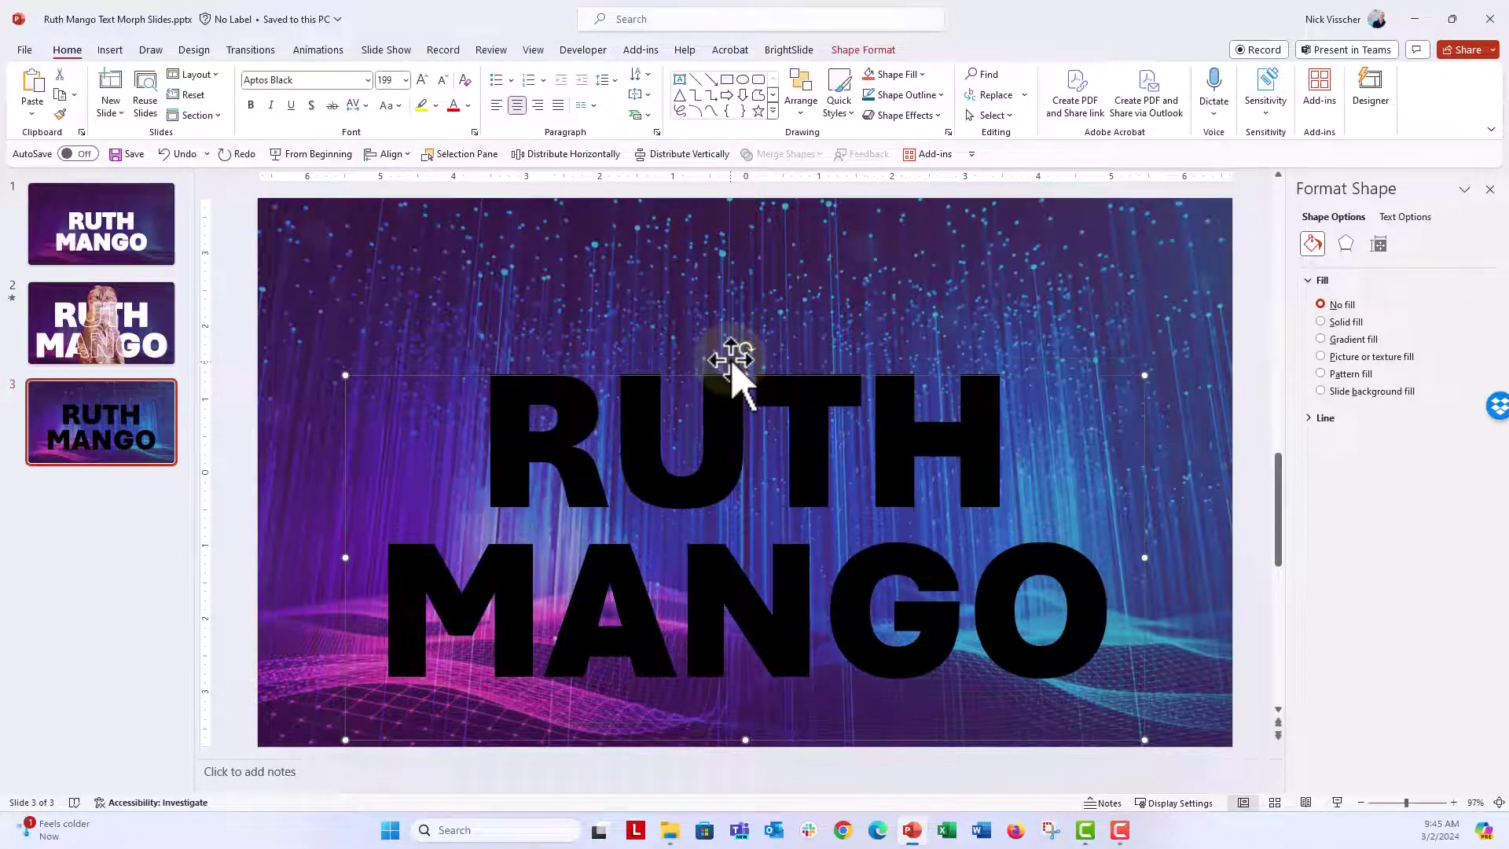
pyautogui.click(468, 106)
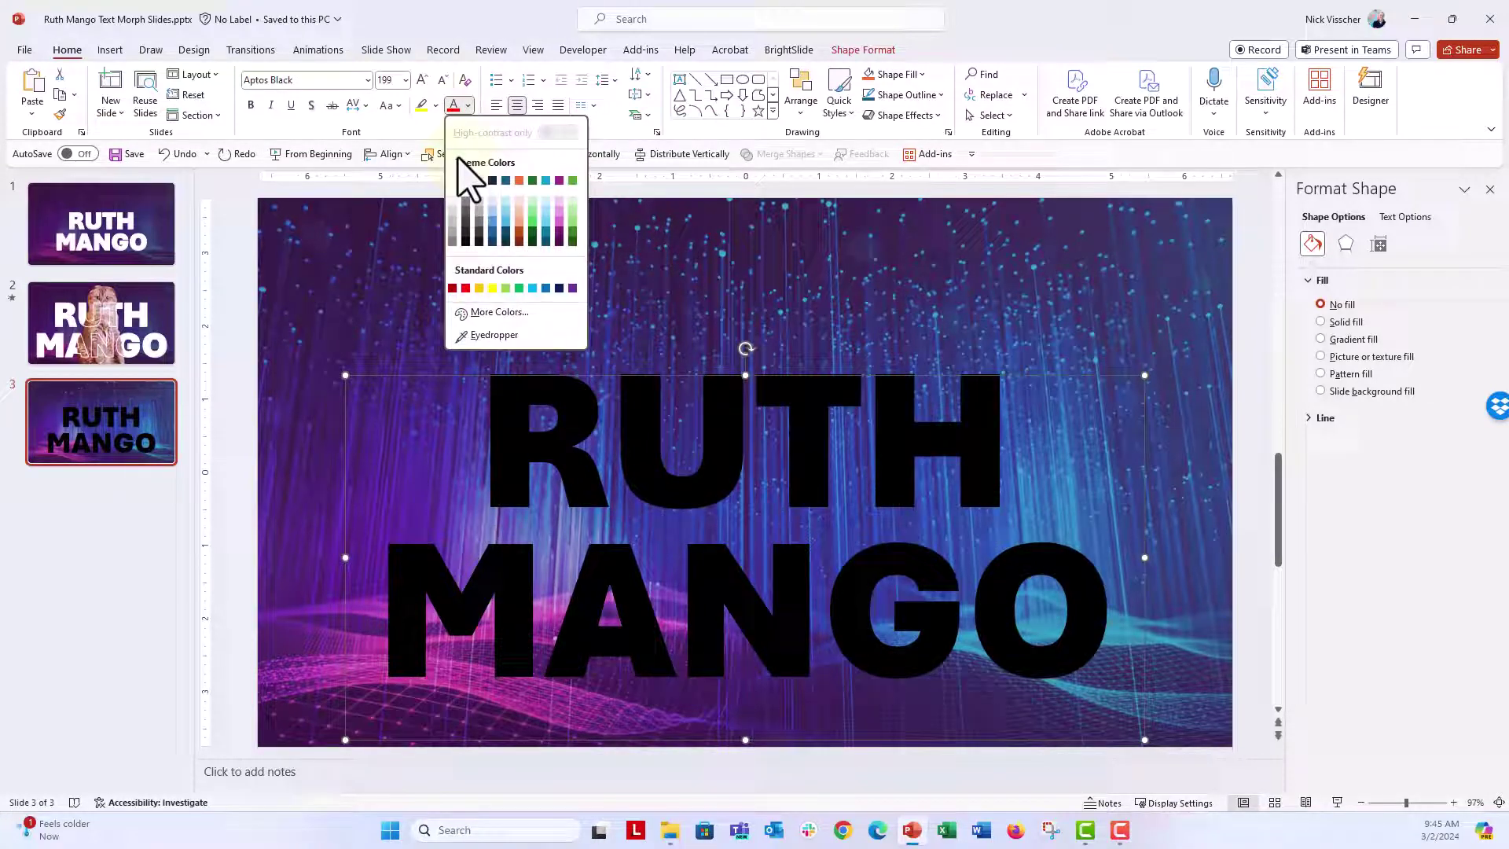
pyautogui.click(457, 189)
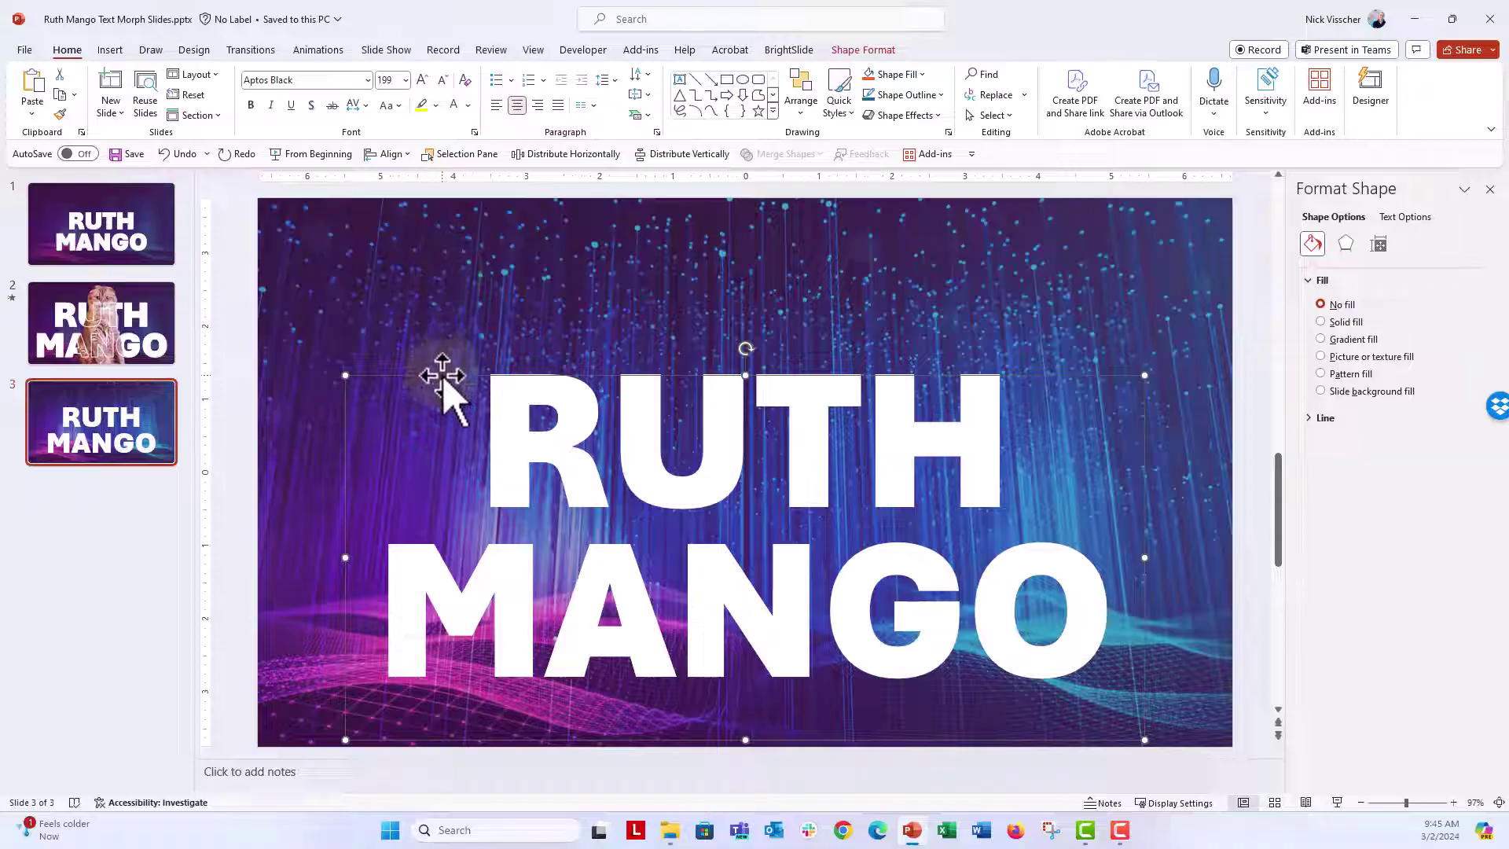
pyautogui.hotkey('ctrl', 'd')
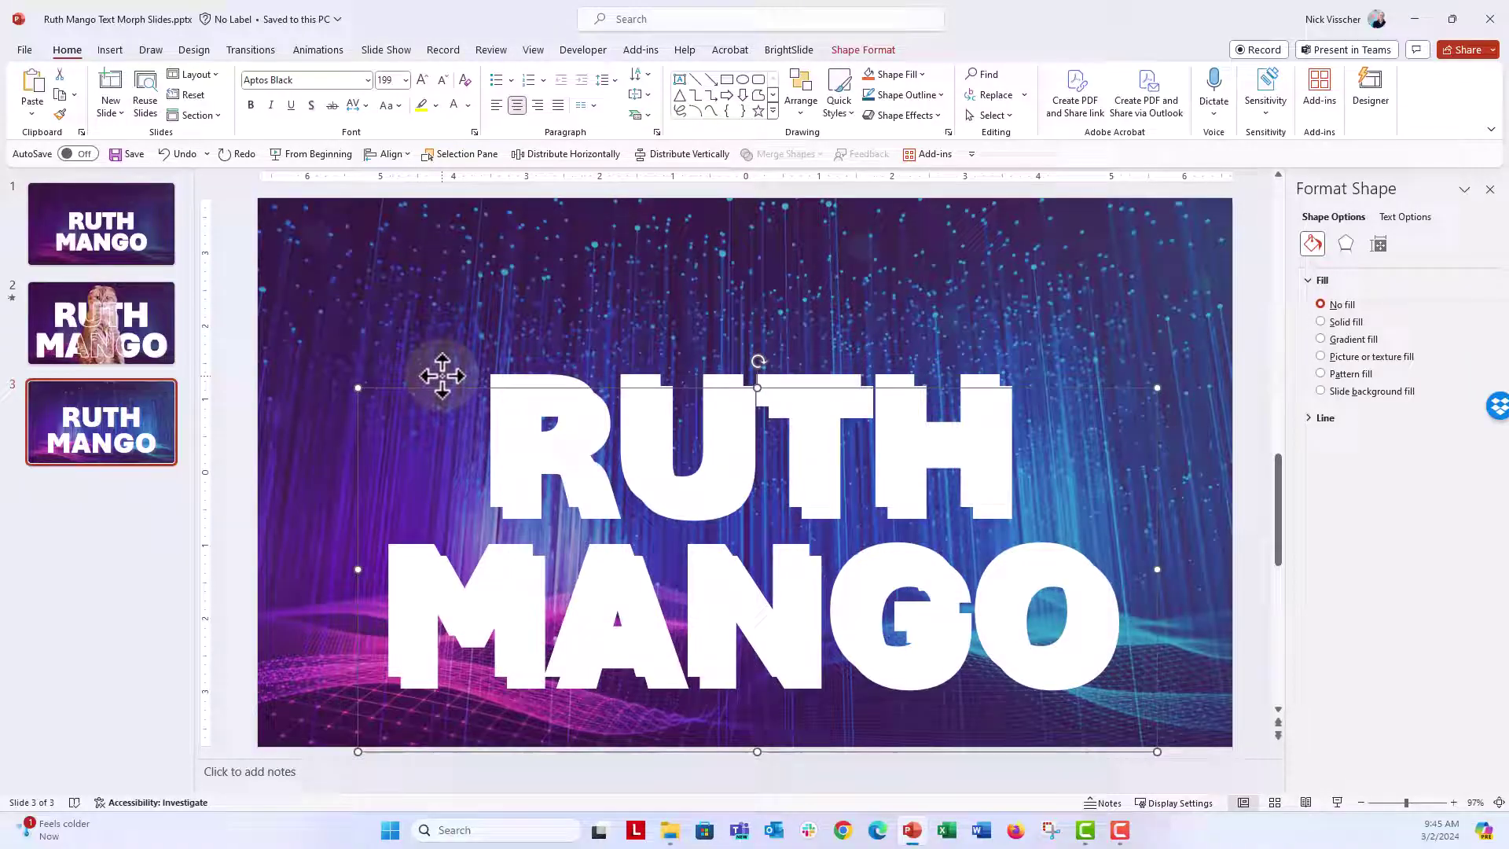
pyautogui.moveTo(435, 387); pyautogui.dragTo(425, 375)
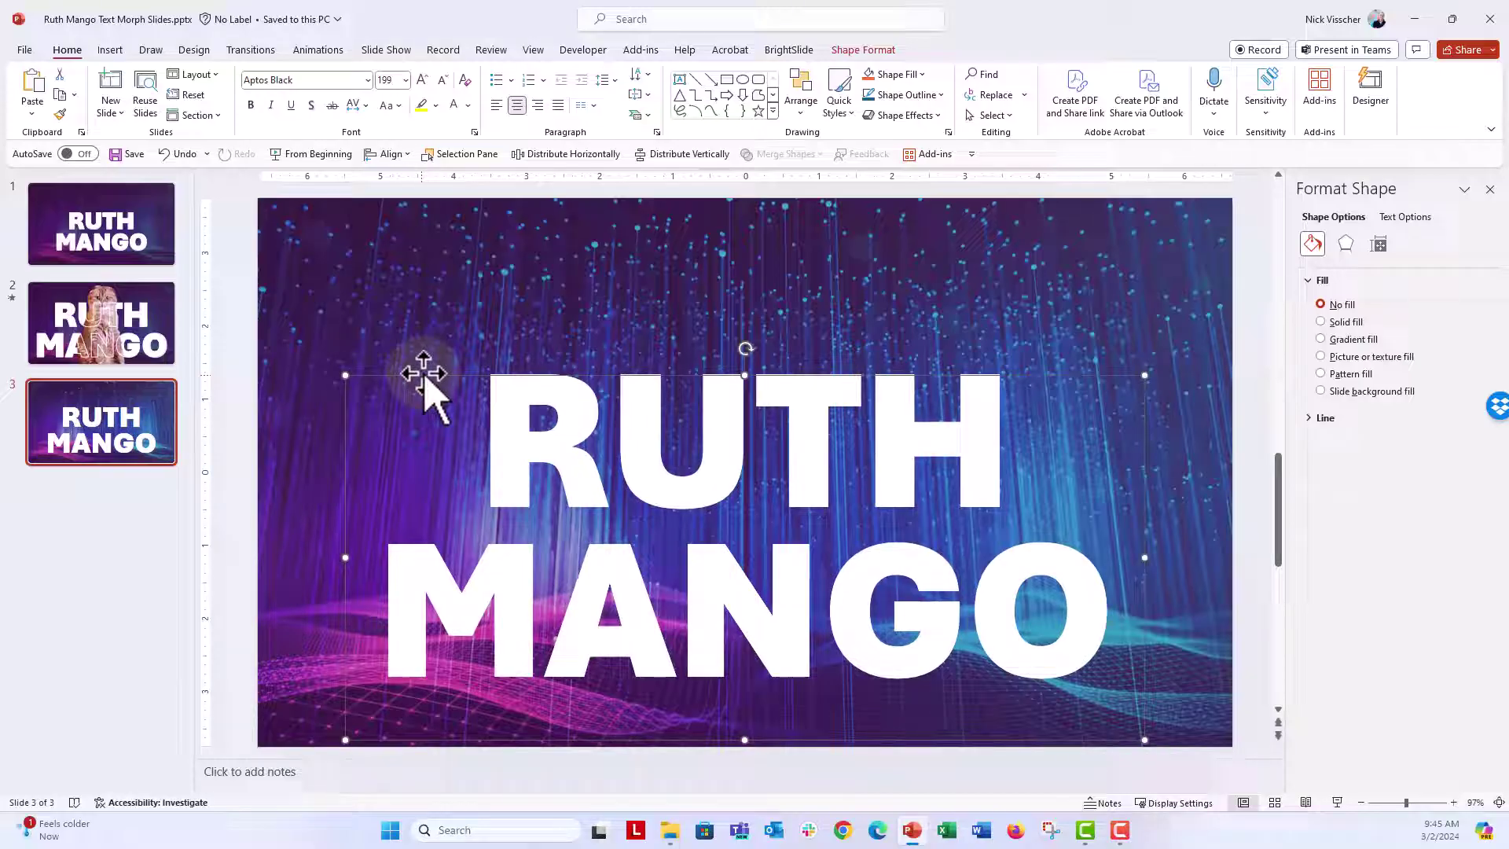
# - Choose a Text Outline colour and line weight for the top RUTH MANGO copy
pyautogui.click(862, 50)
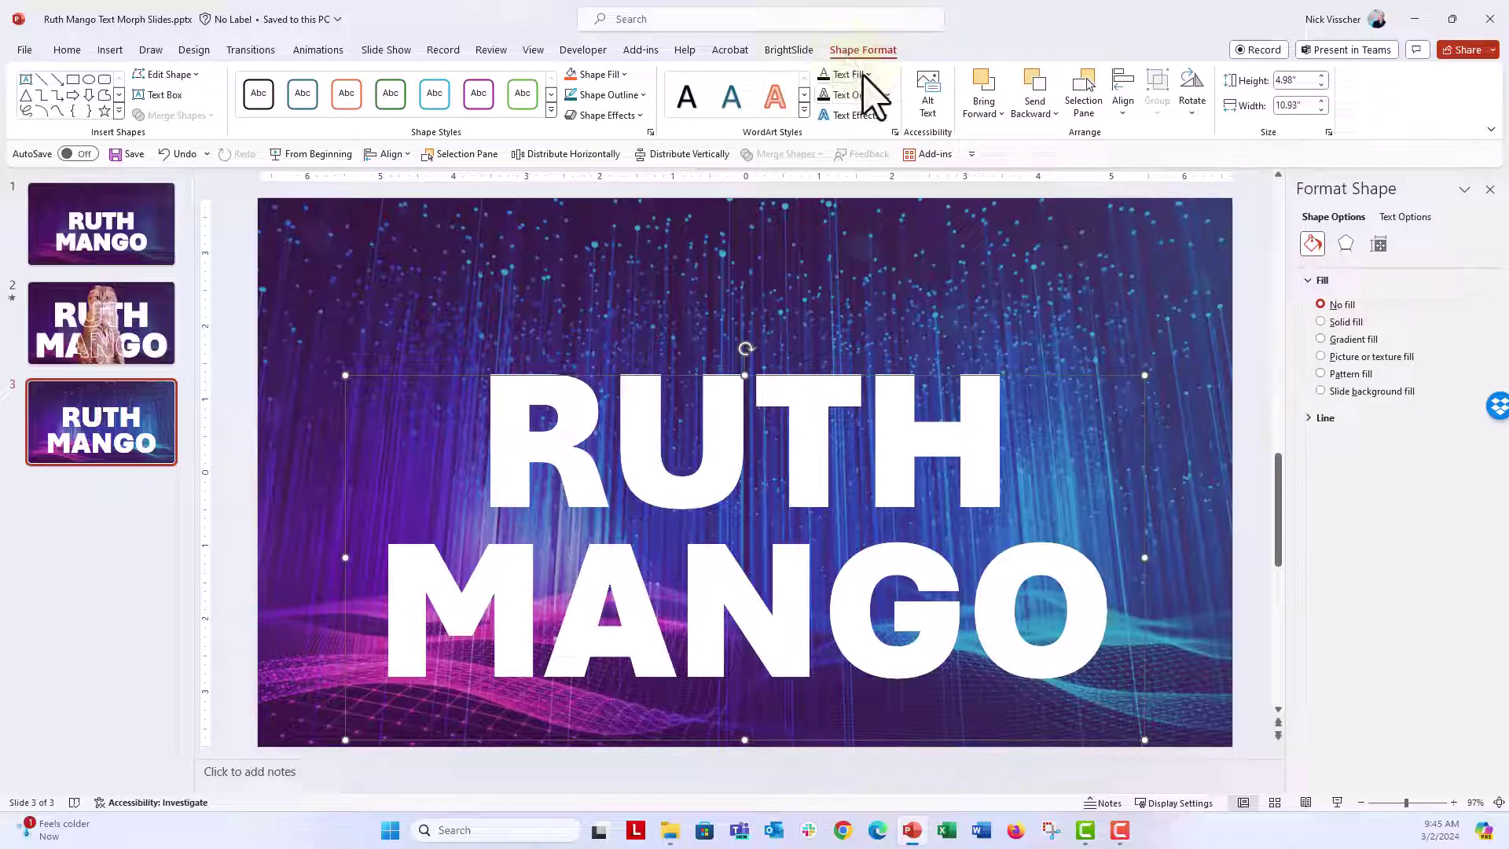
pyautogui.click(867, 74)
pyautogui.click(856, 284)
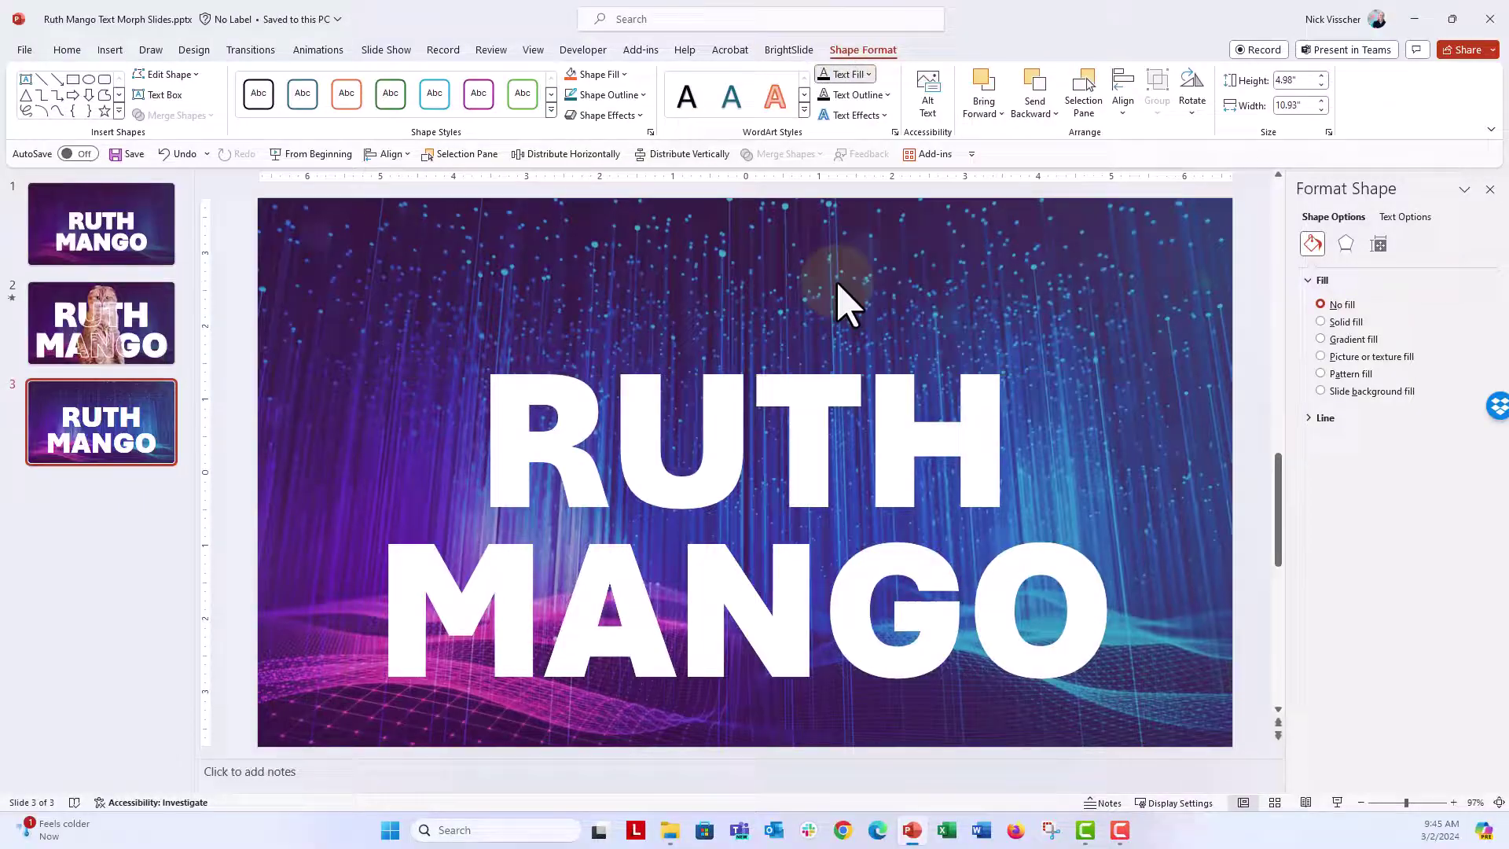
pyautogui.click(887, 94)
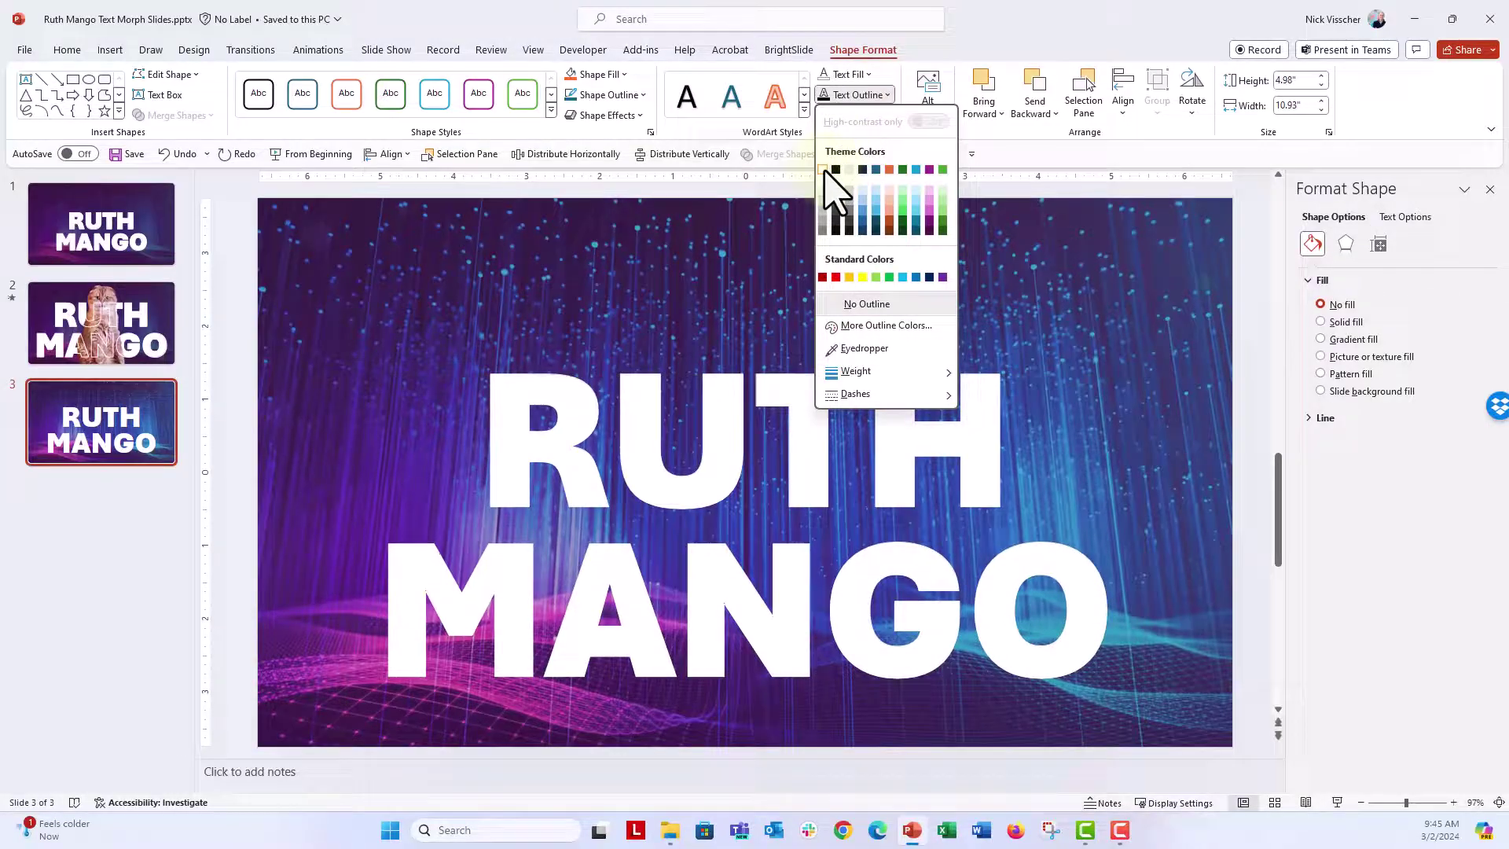
pyautogui.click(837, 174)
pyautogui.click(887, 95)
pyautogui.moveTo(856, 371)
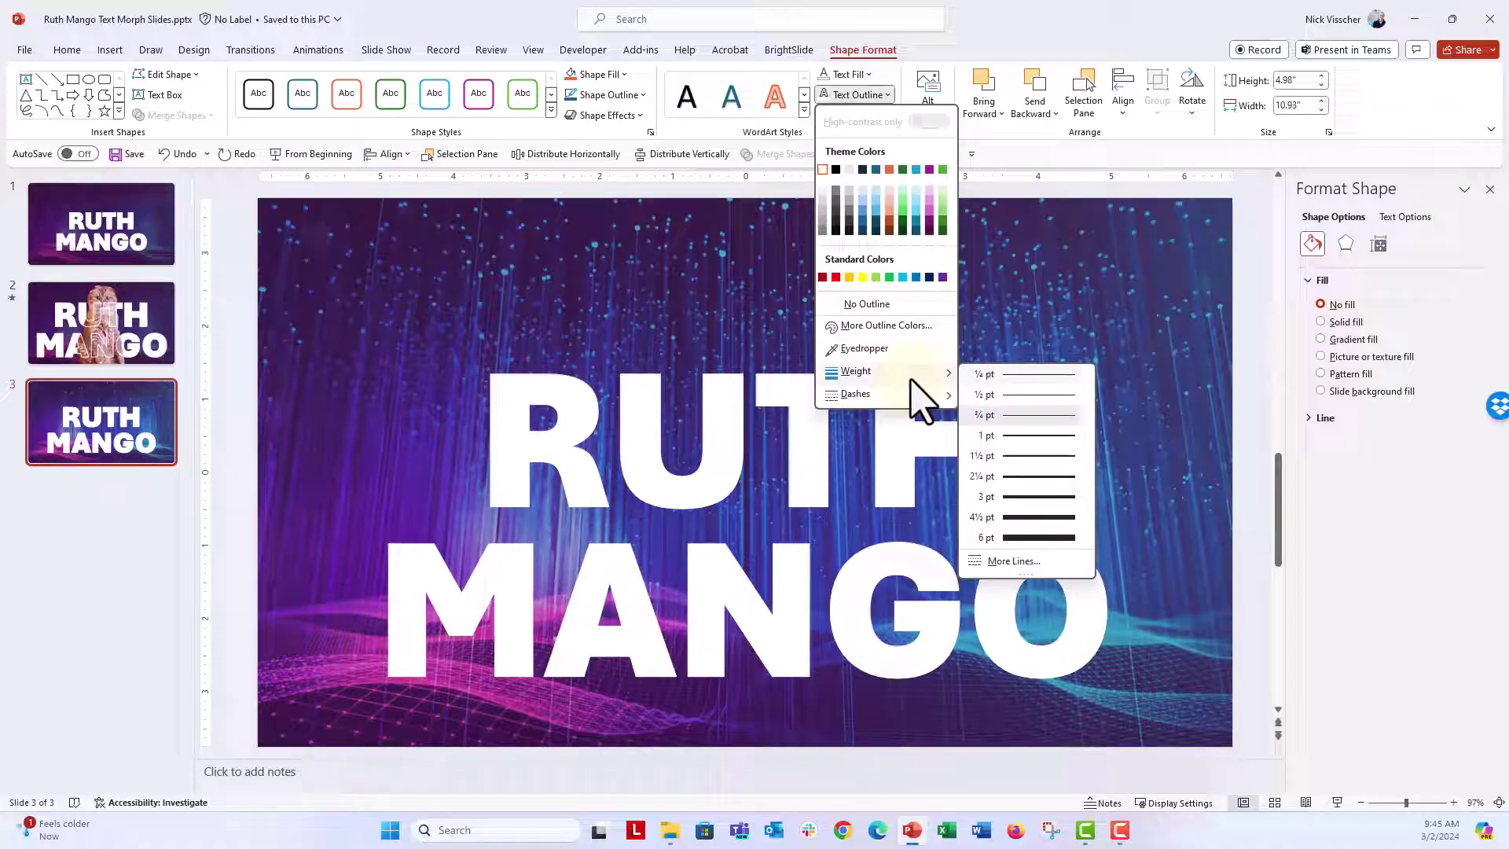
pyautogui.click(1055, 519)
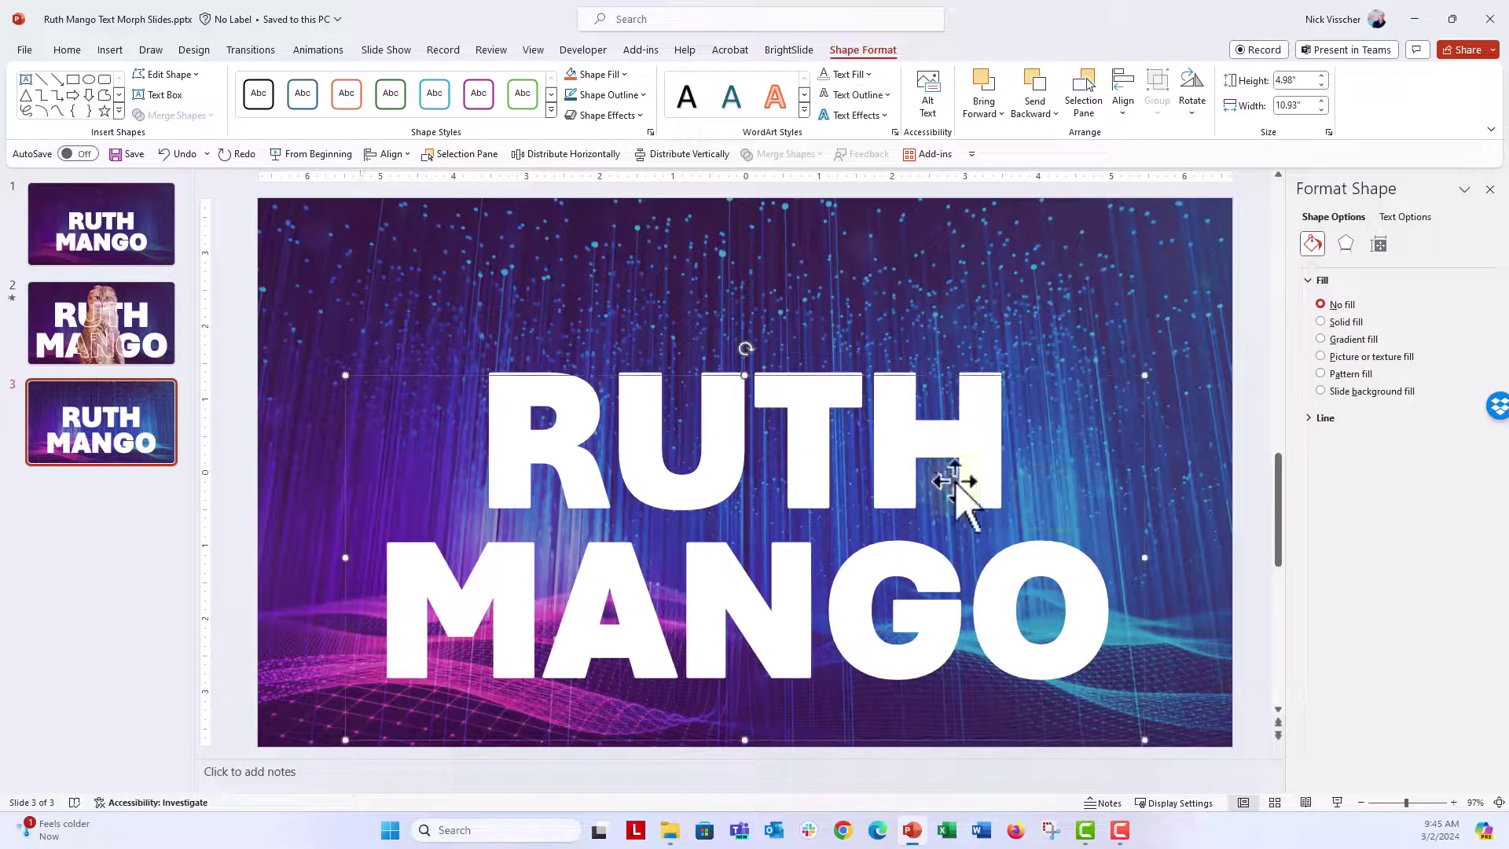
# - Move the cat photo left on slide 2, then paste it onto slide 3
pyautogui.click(99, 325)
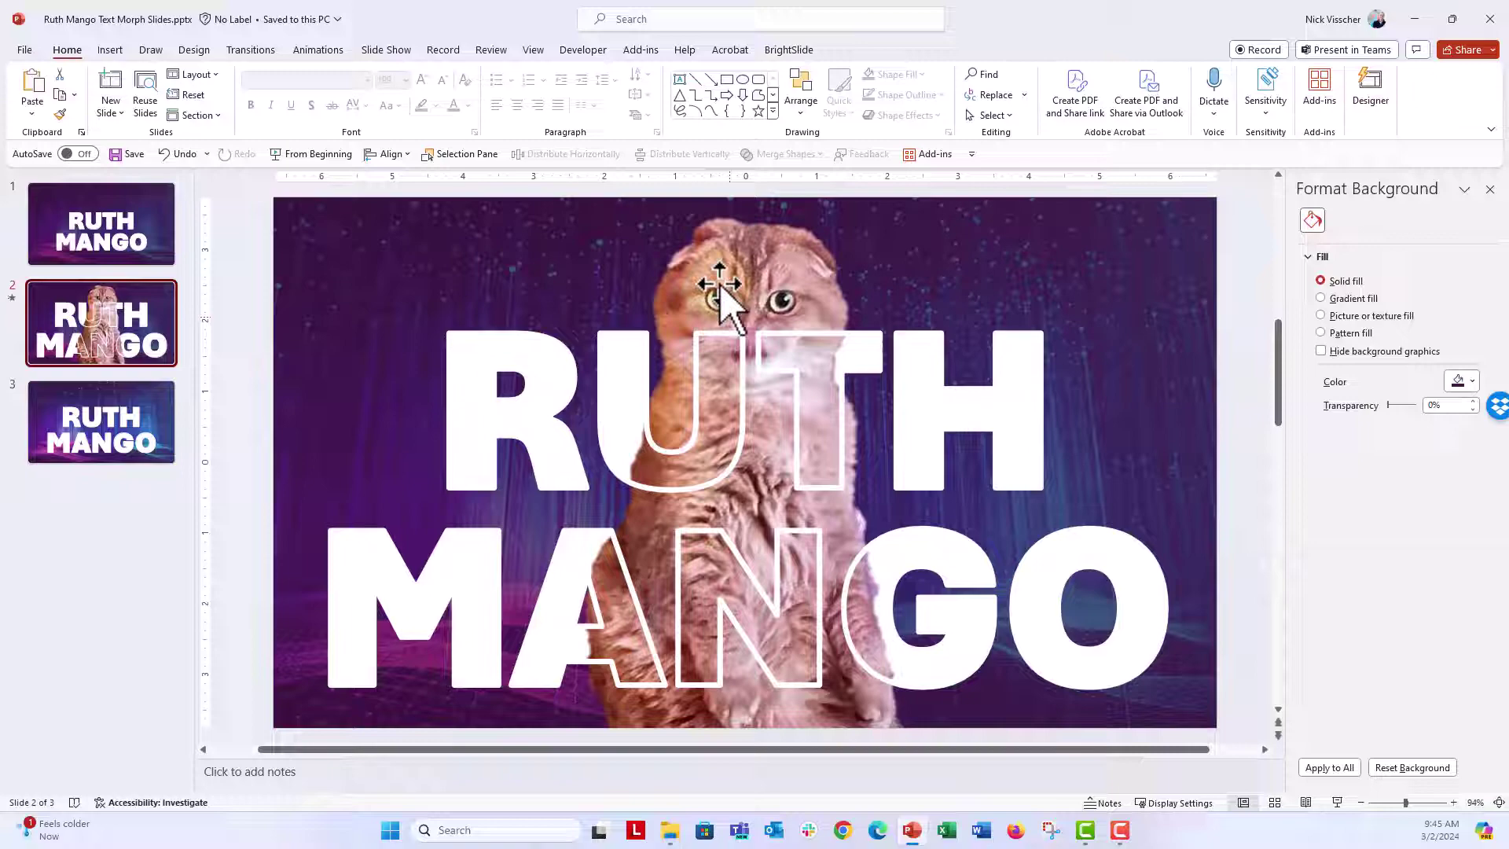
pyautogui.click(722, 294)
pyautogui.moveTo(696, 312)
pyautogui.mouseDown()
pyautogui.moveTo(679, 260)
pyautogui.moveTo(484, 270)
pyautogui.mouseUp()
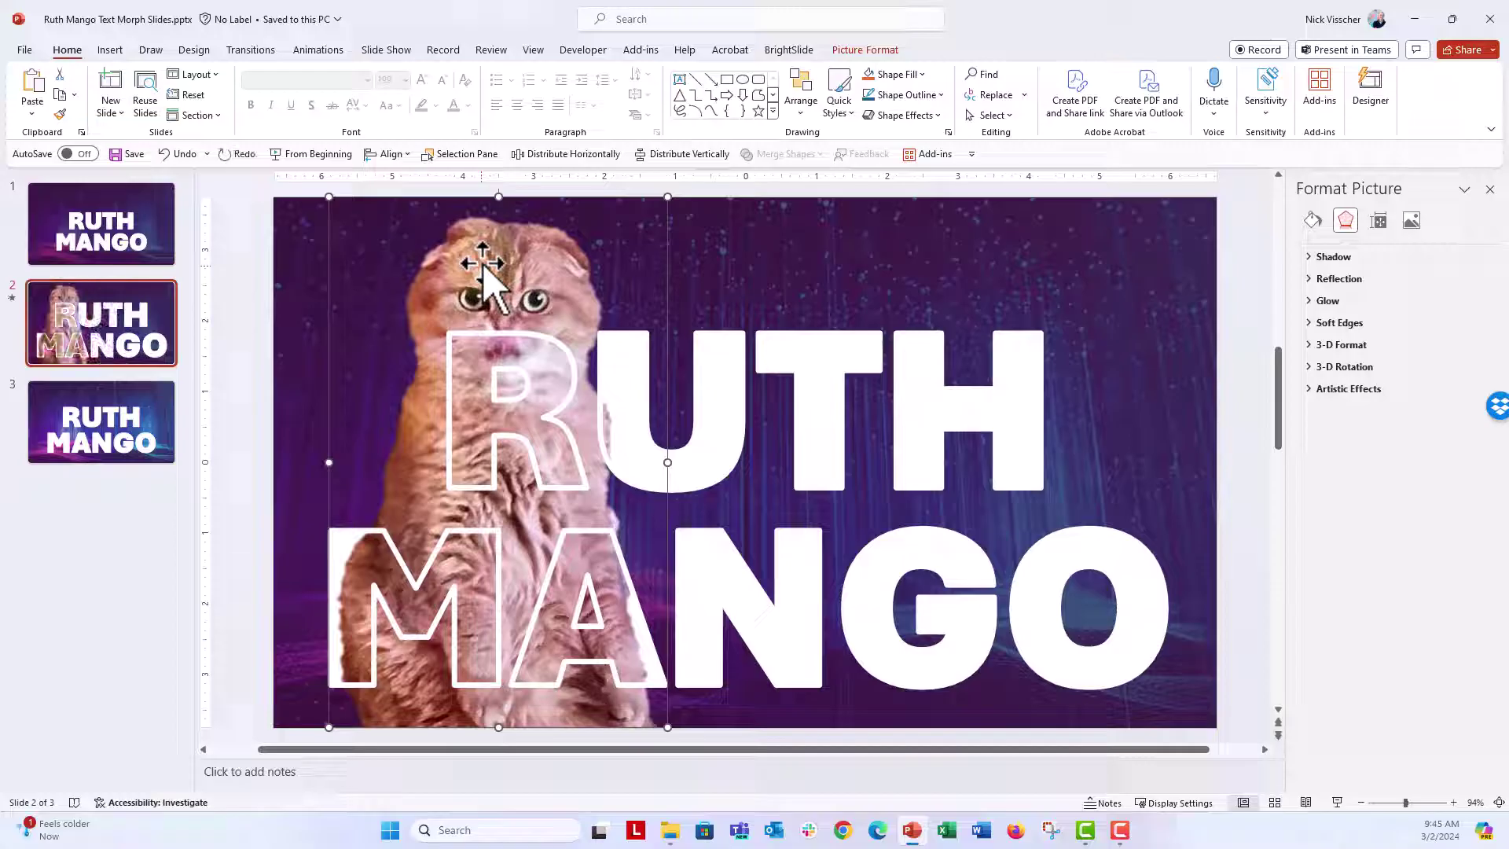
pyautogui.click(100, 425)
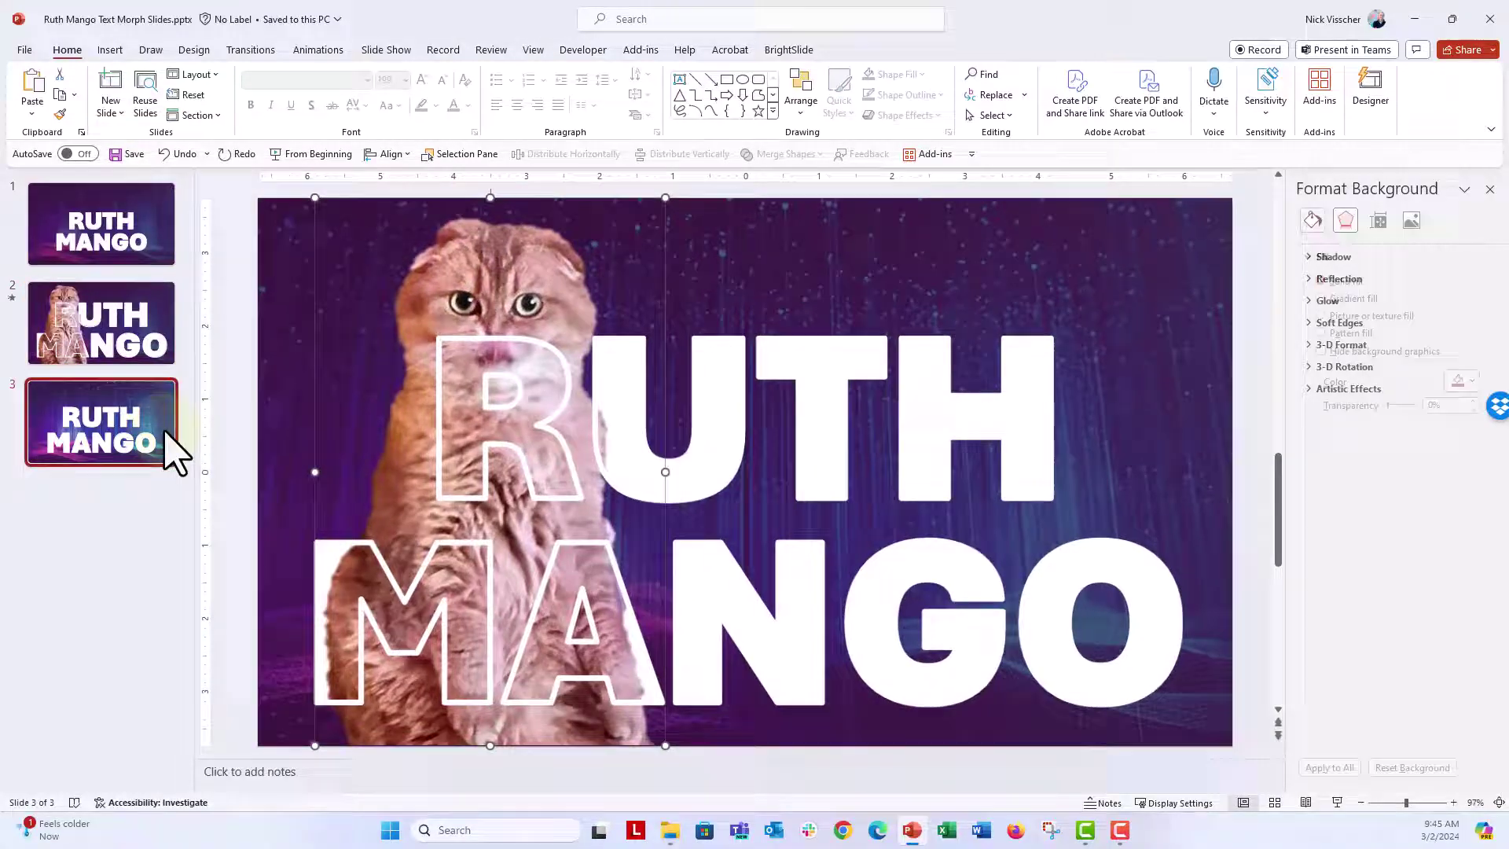
pyautogui.hotkey('ctrl', 'v')
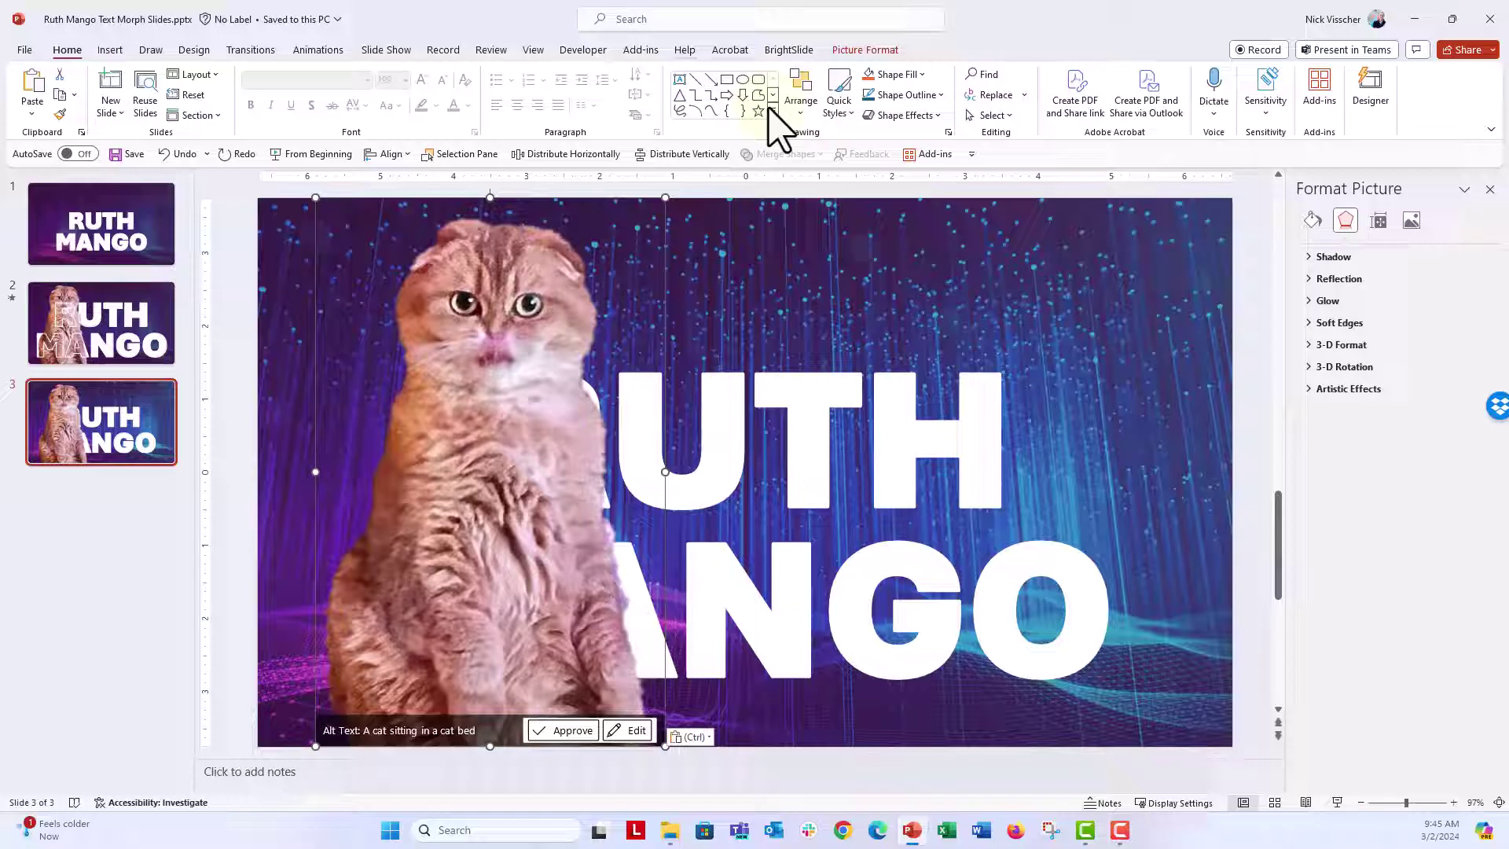
pyautogui.click(865, 49)
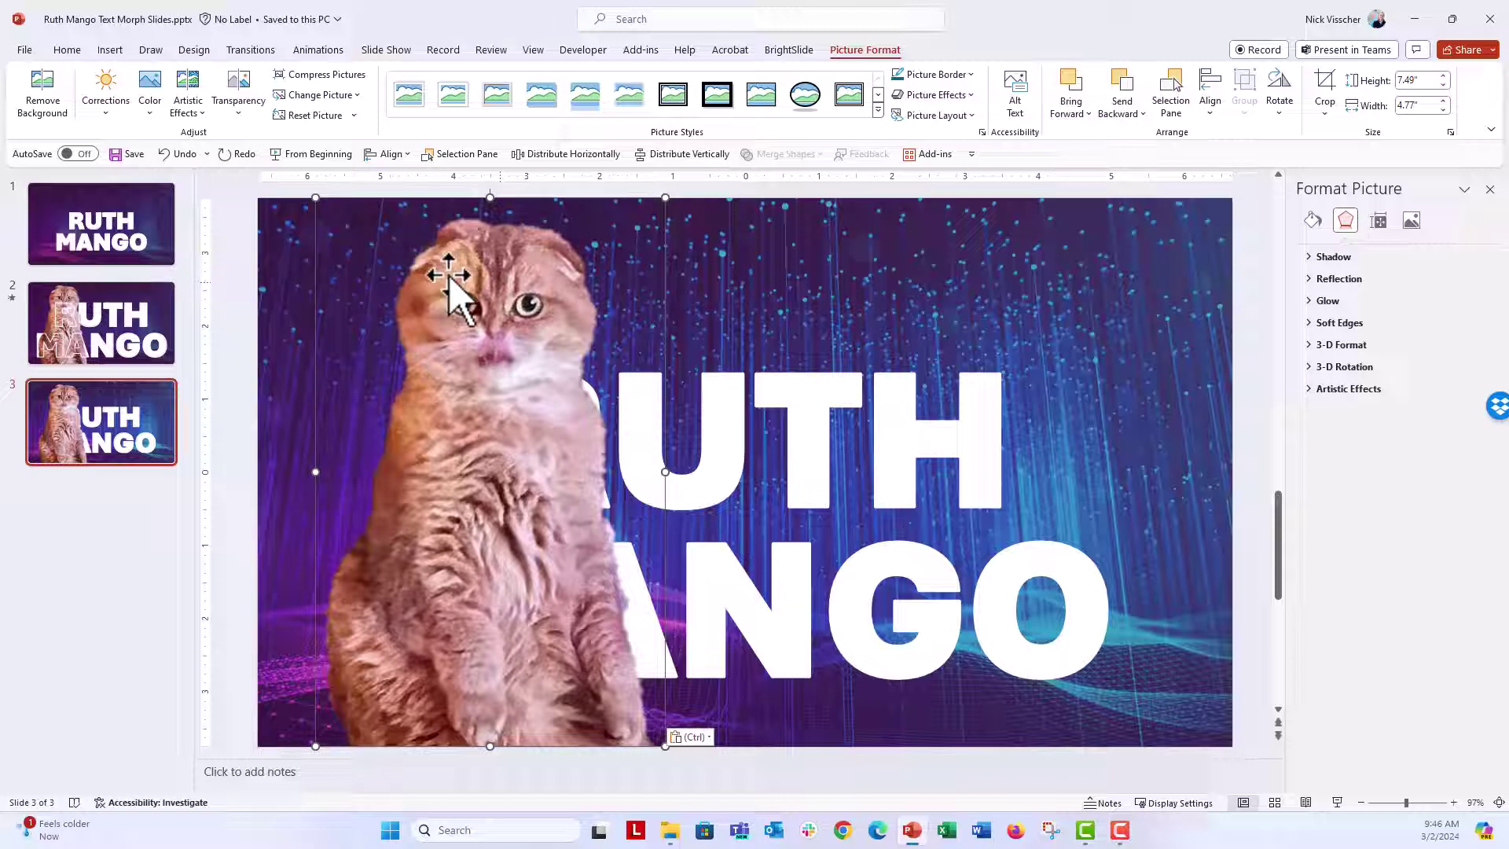
# - Centre the cat on slide 3 and send it backward behind the outlined name copy
pyautogui.moveTo(461, 287)
pyautogui.mouseDown()
pyautogui.moveTo(708, 266)
pyautogui.moveTo(726, 286)
pyautogui.mouseUp()
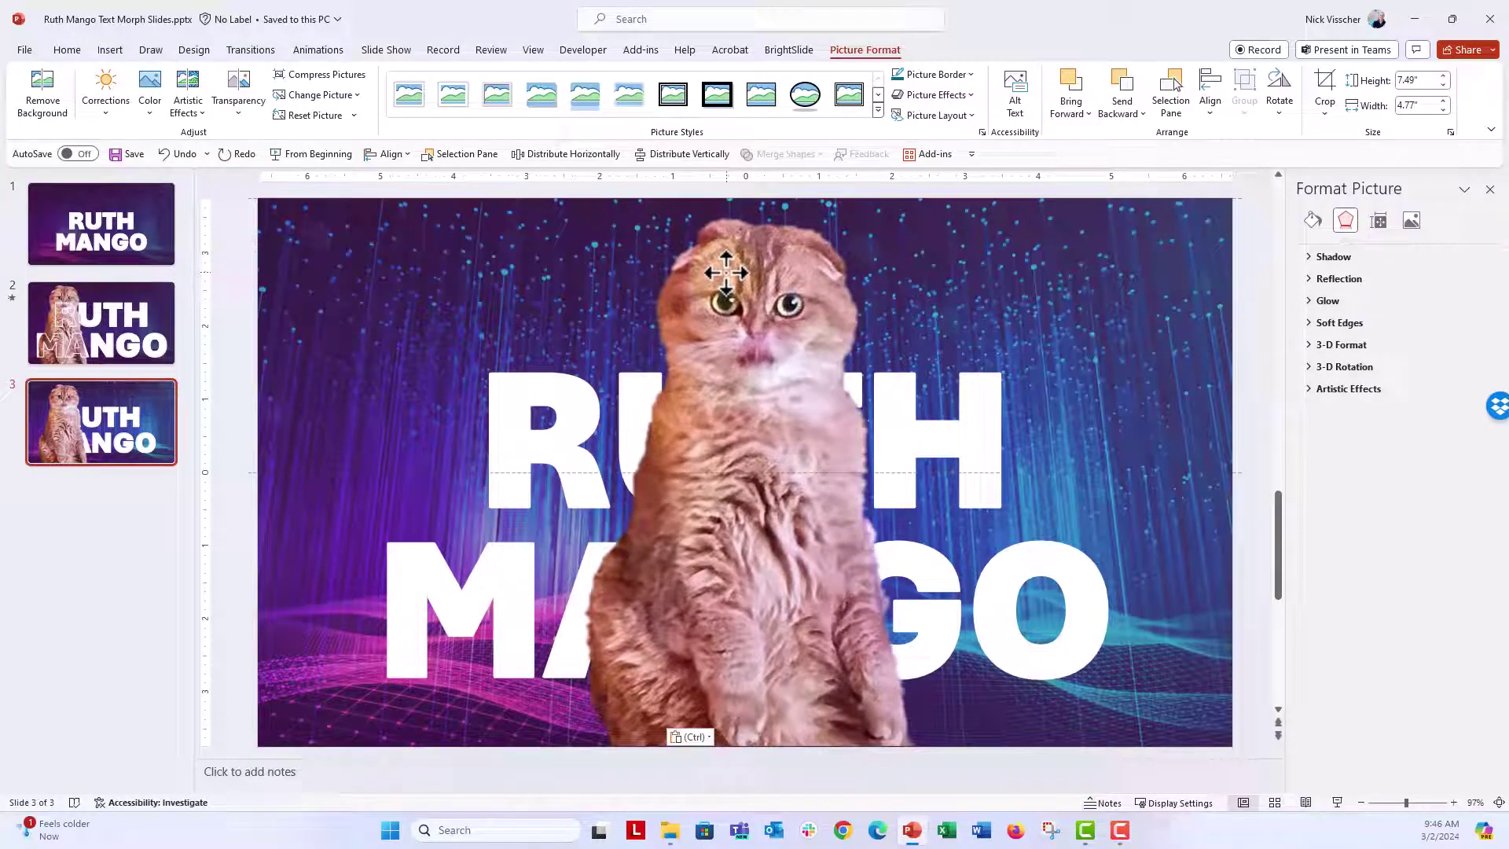
pyautogui.rightClick(688, 273)
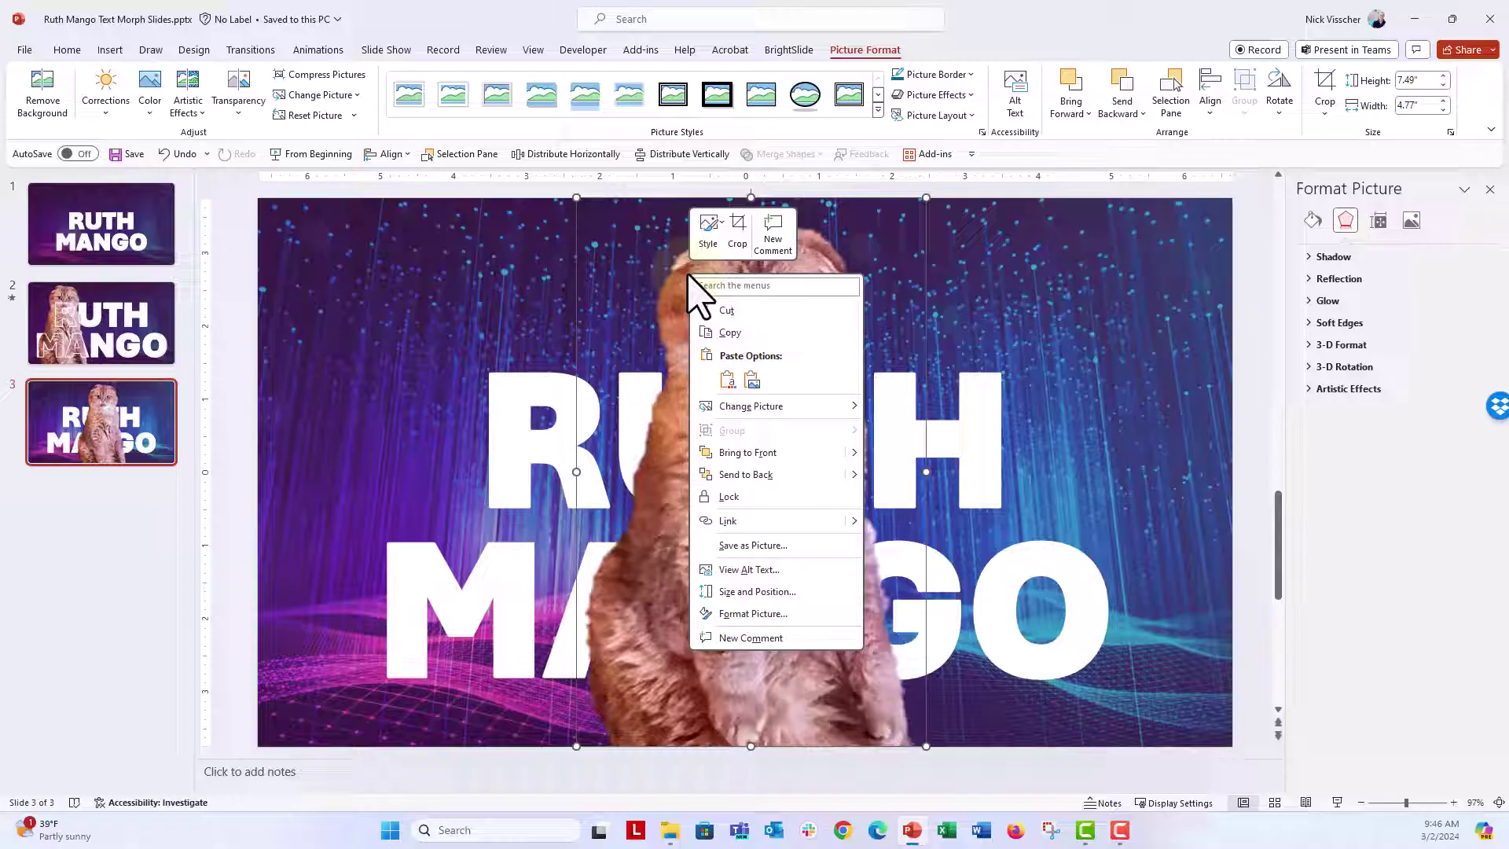
pyautogui.moveTo(747, 474)
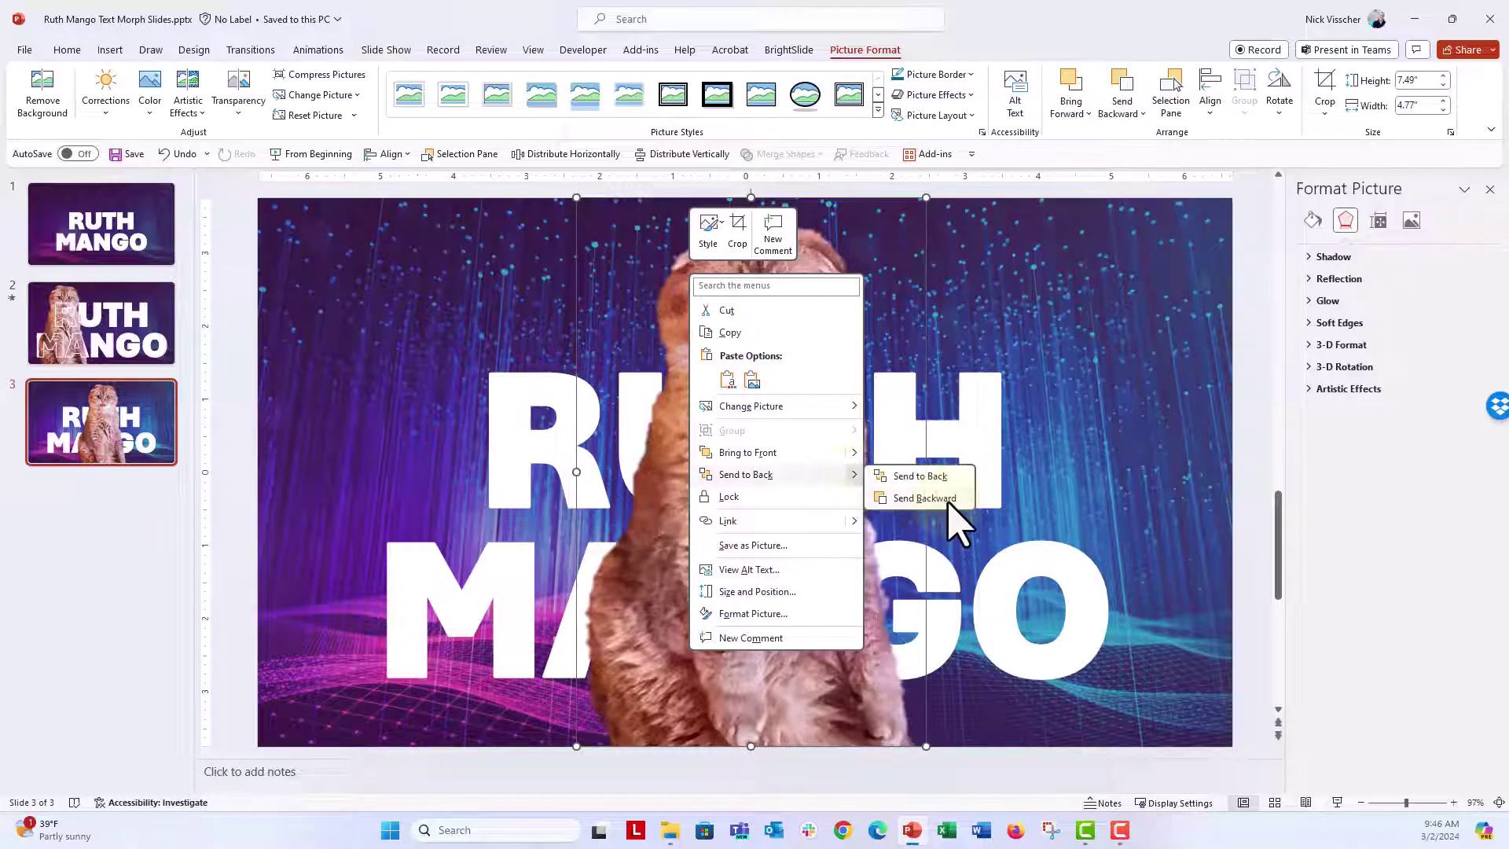
pyautogui.click(924, 497)
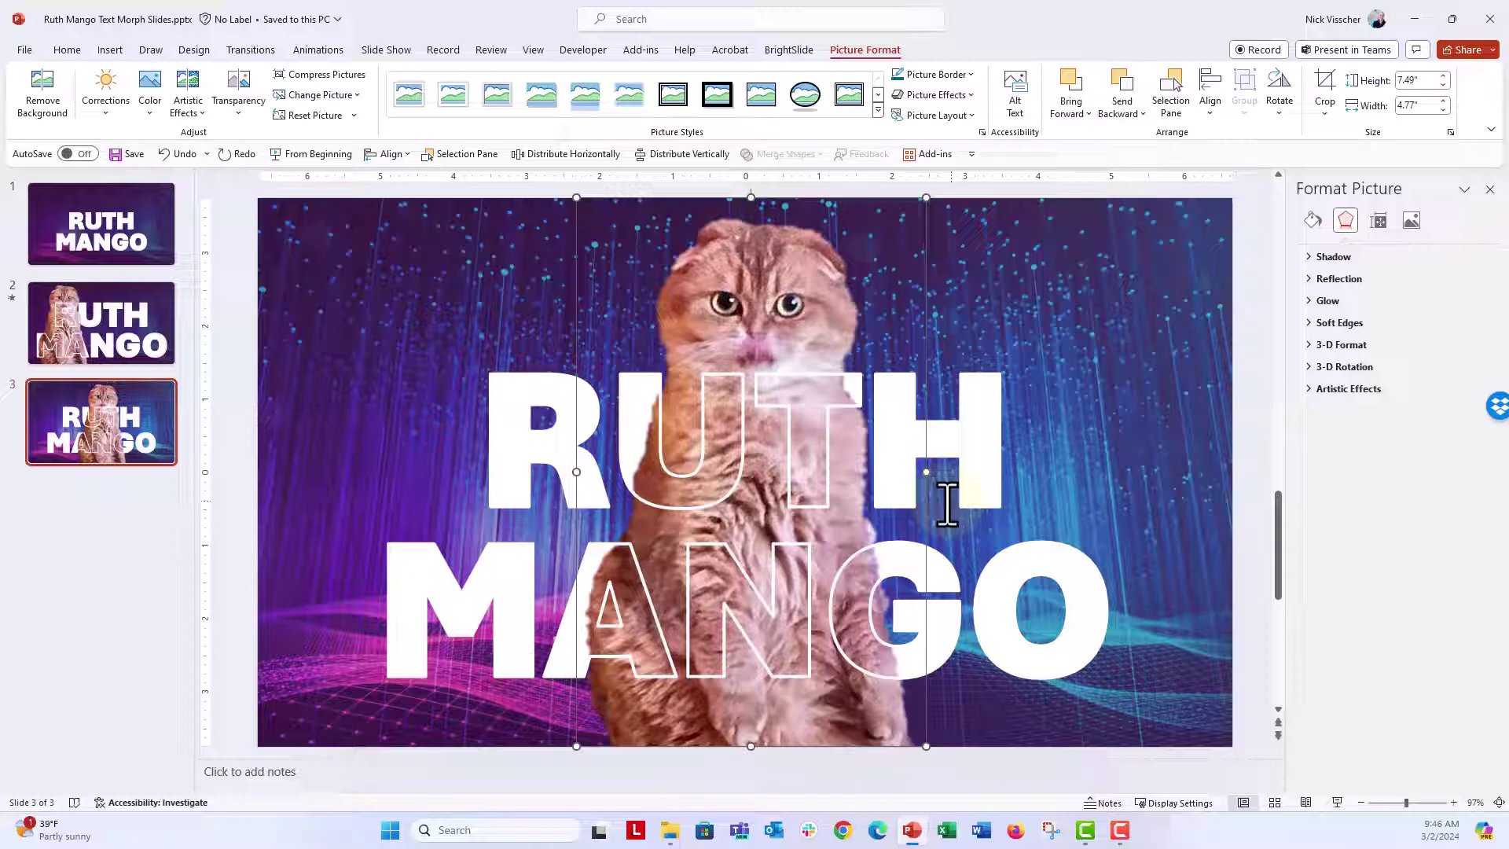
pyautogui.click(236, 507)
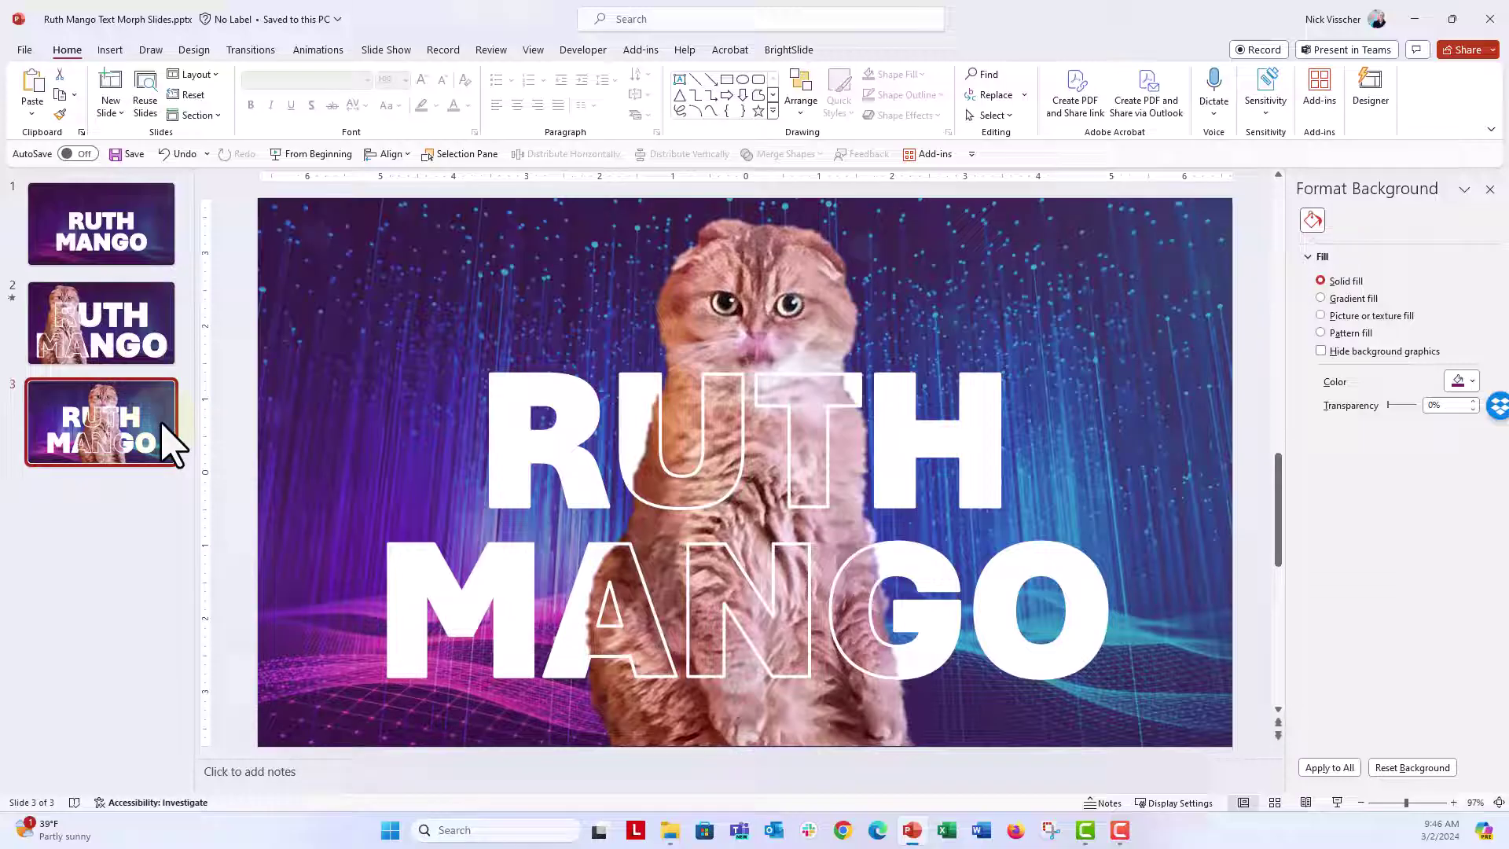
# - Duplicate slide 3 as slide 4 and move slide 3's cat photo off the slide
pyautogui.hotkey('ctrl', 'd')
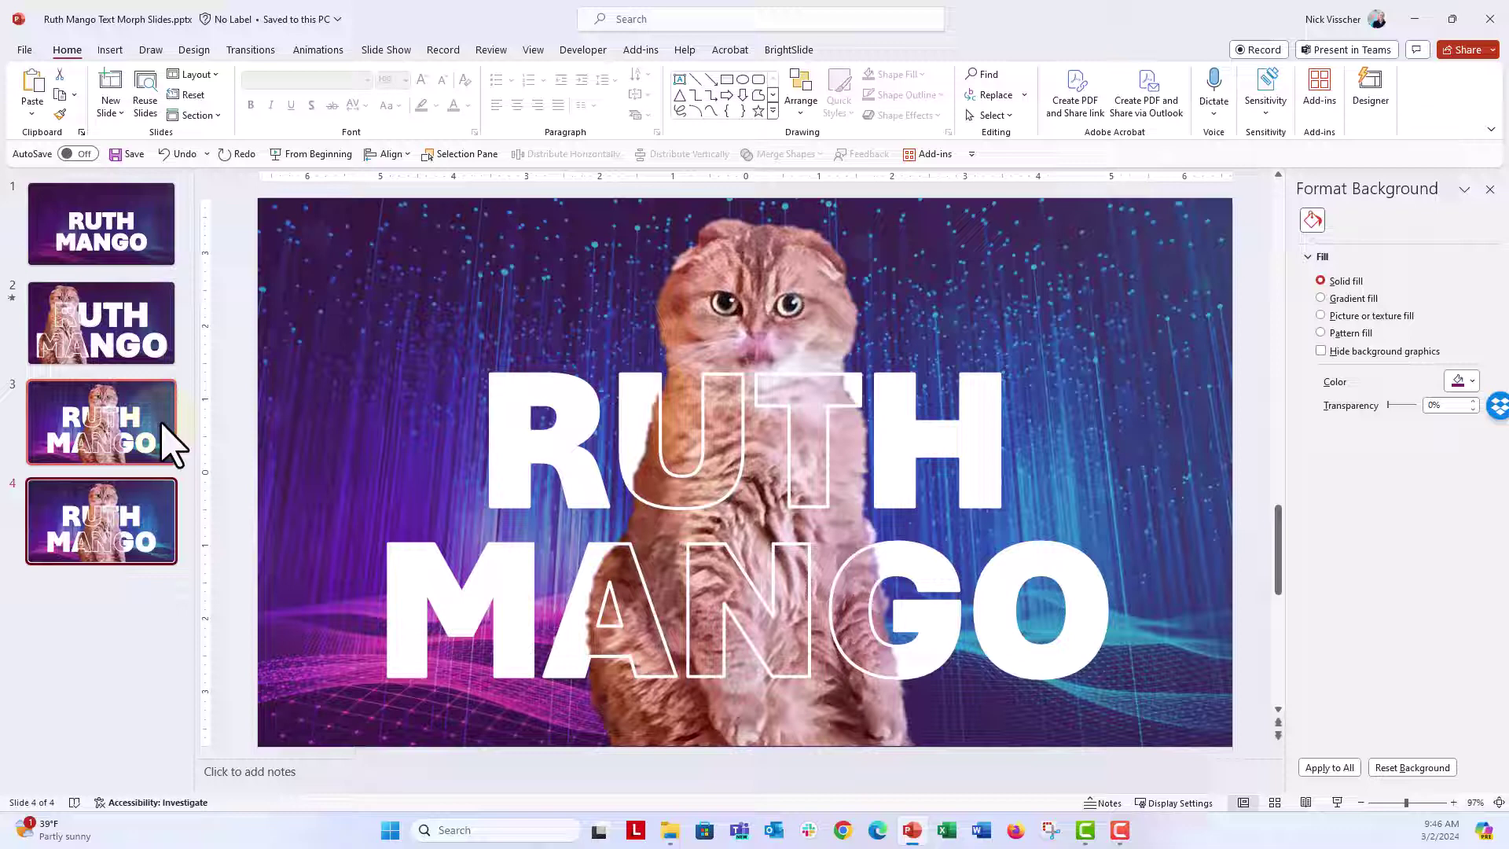
pyautogui.click(154, 434)
pyautogui.click(761, 324)
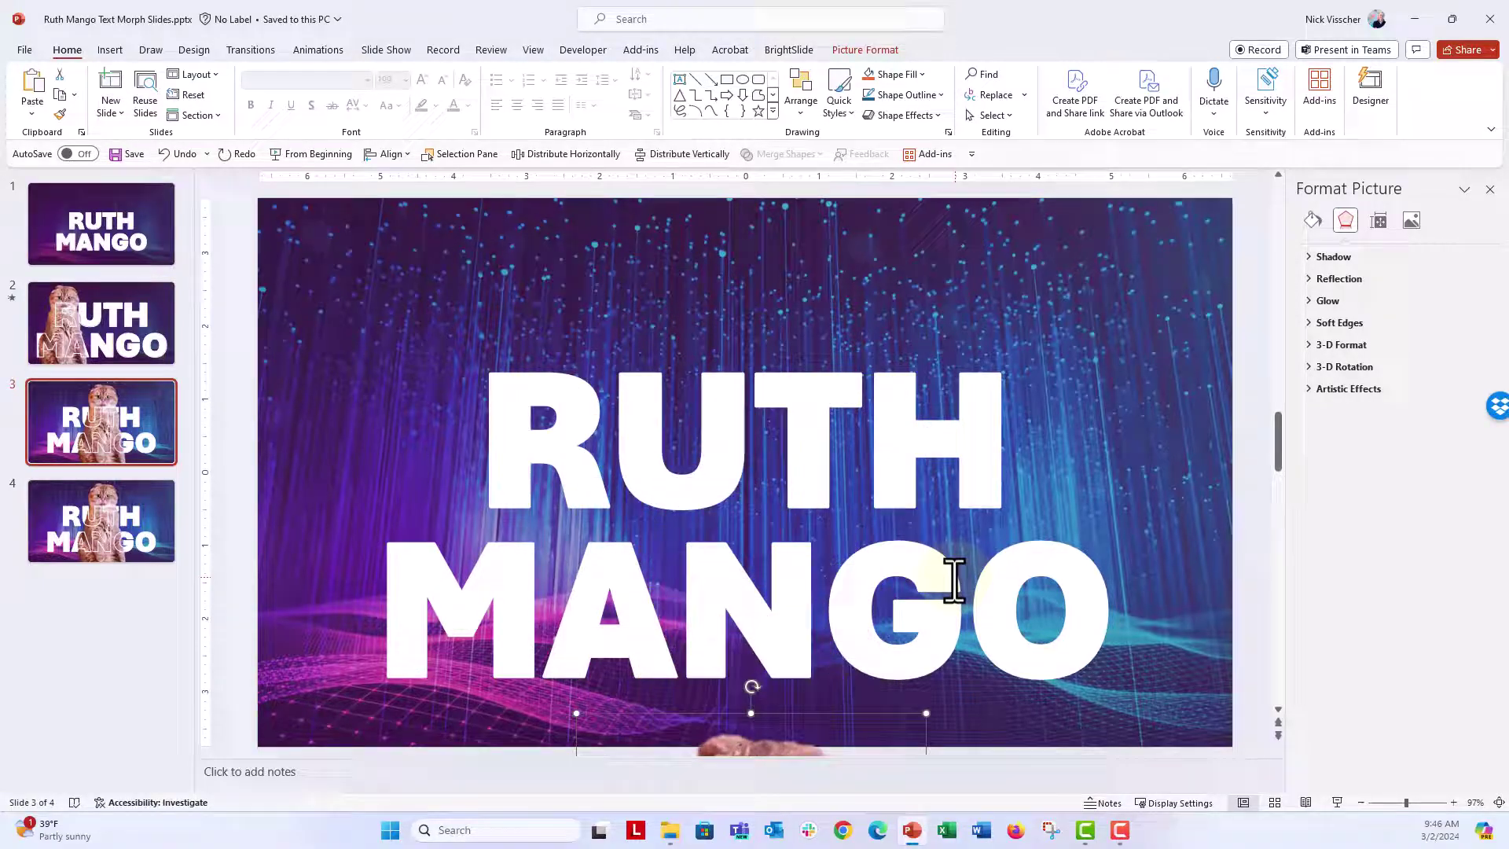
pyautogui.click(101, 521)
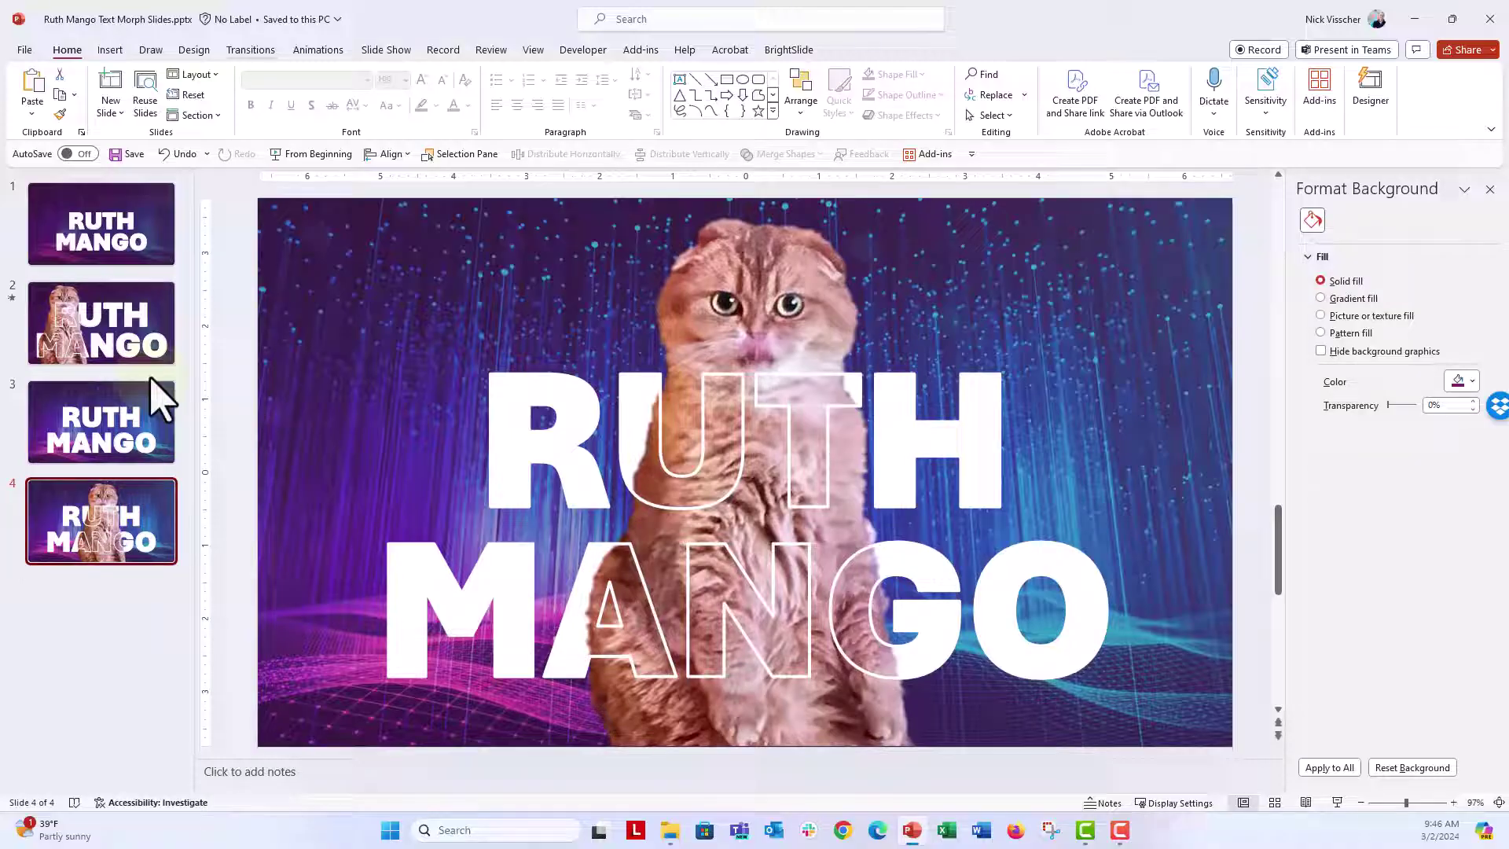
# - Apply the Morph transition to slide 4, then preview slide 2's cat morph
pyautogui.click(250, 50)
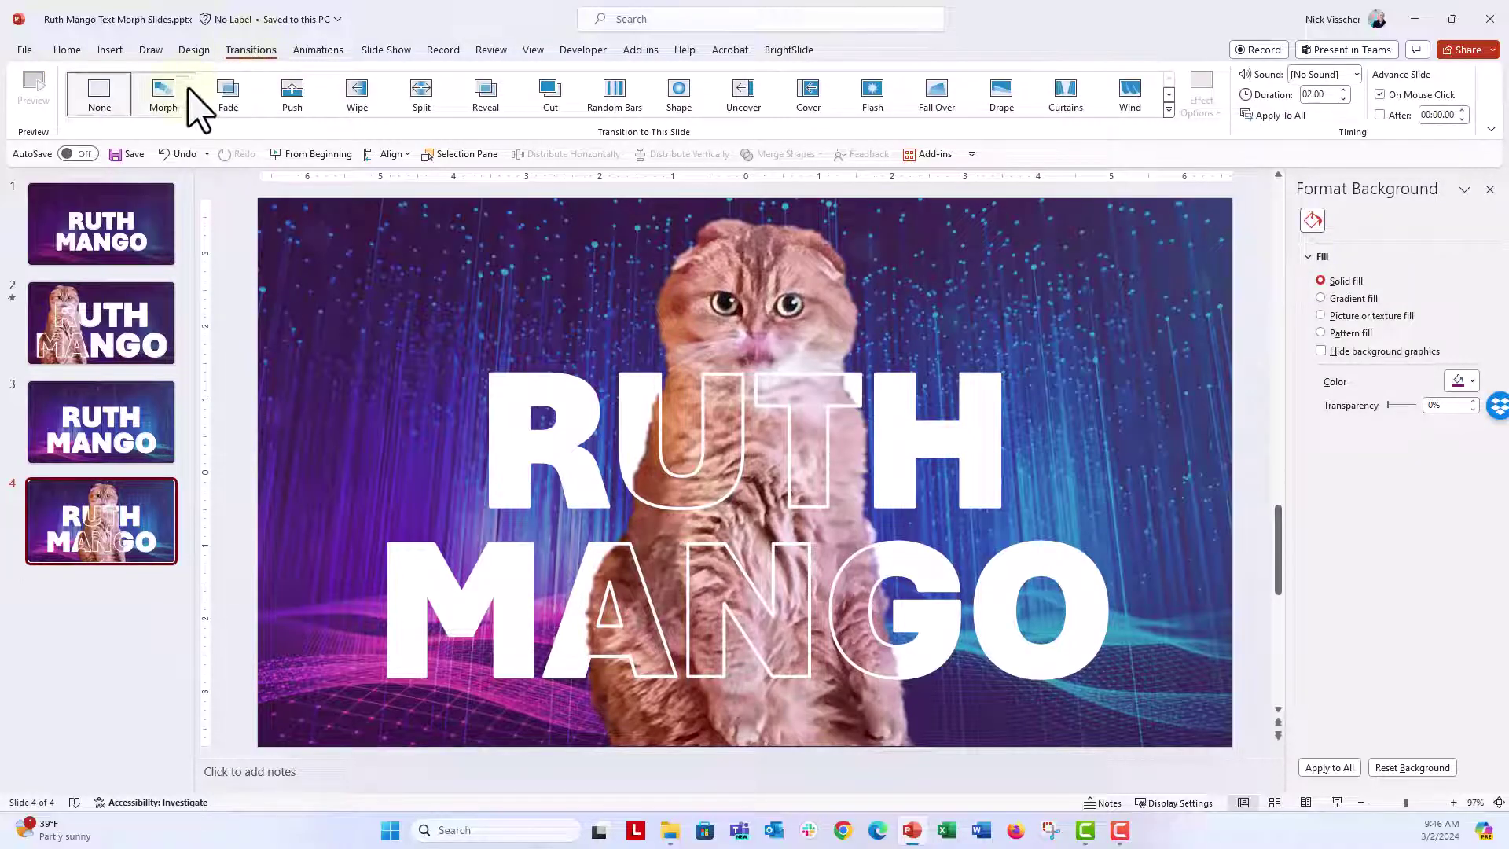
pyautogui.click(163, 98)
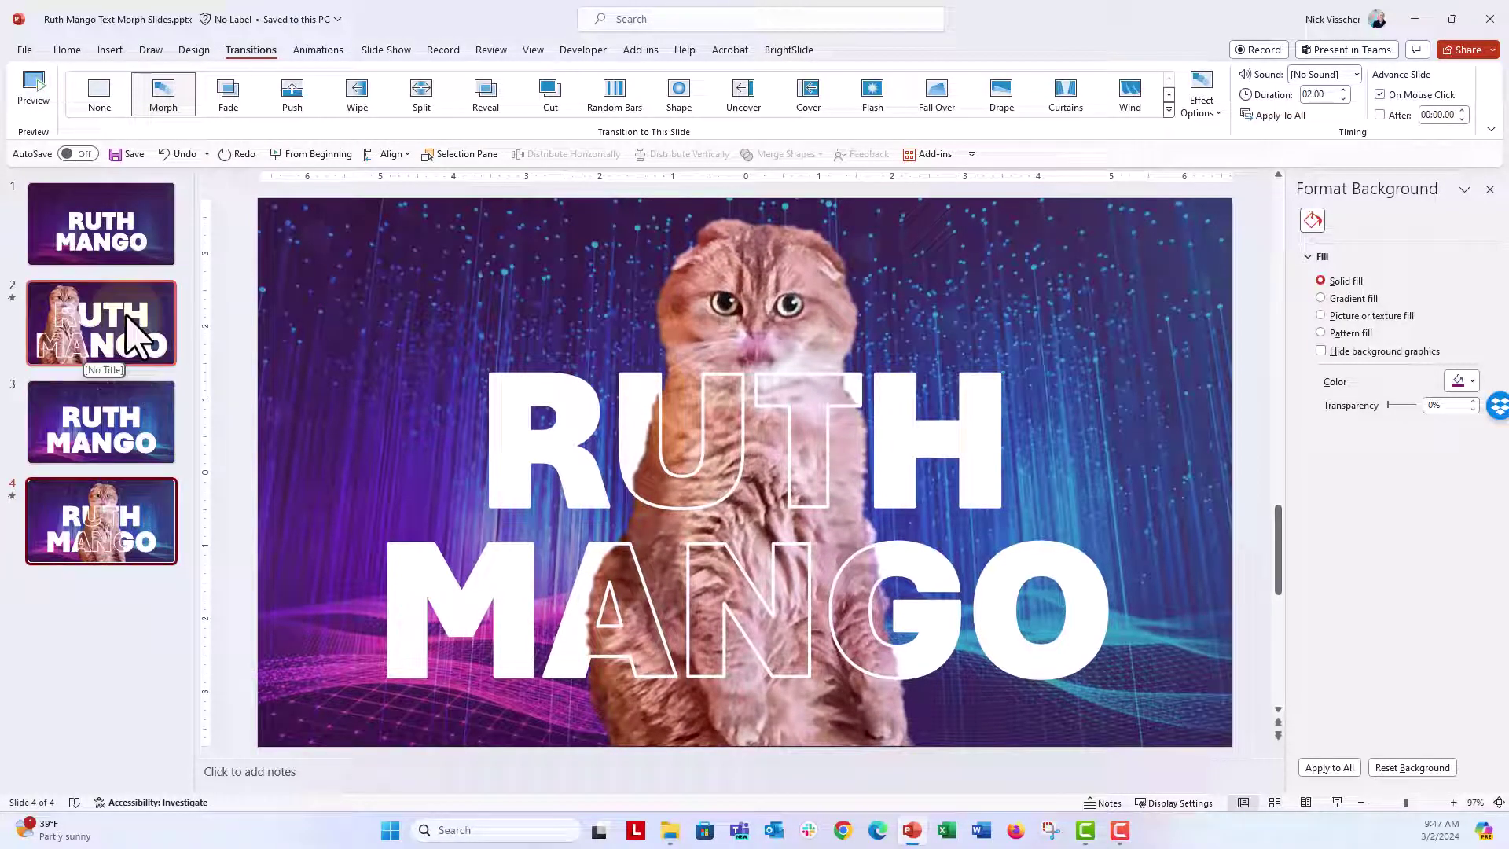
pyautogui.click(100, 323)
pyautogui.click(33, 95)
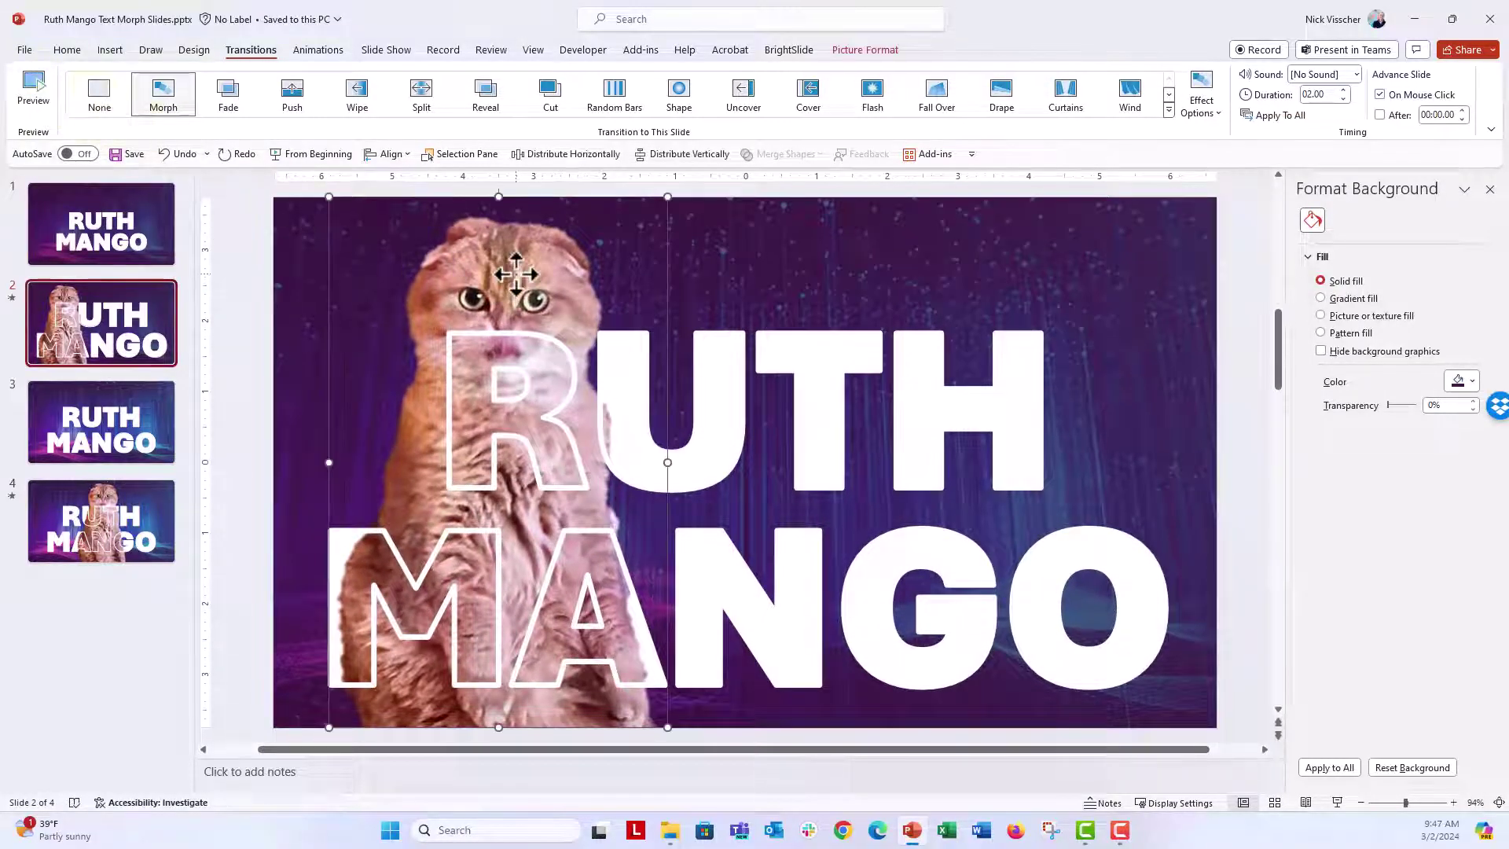
pyautogui.click(519, 277)
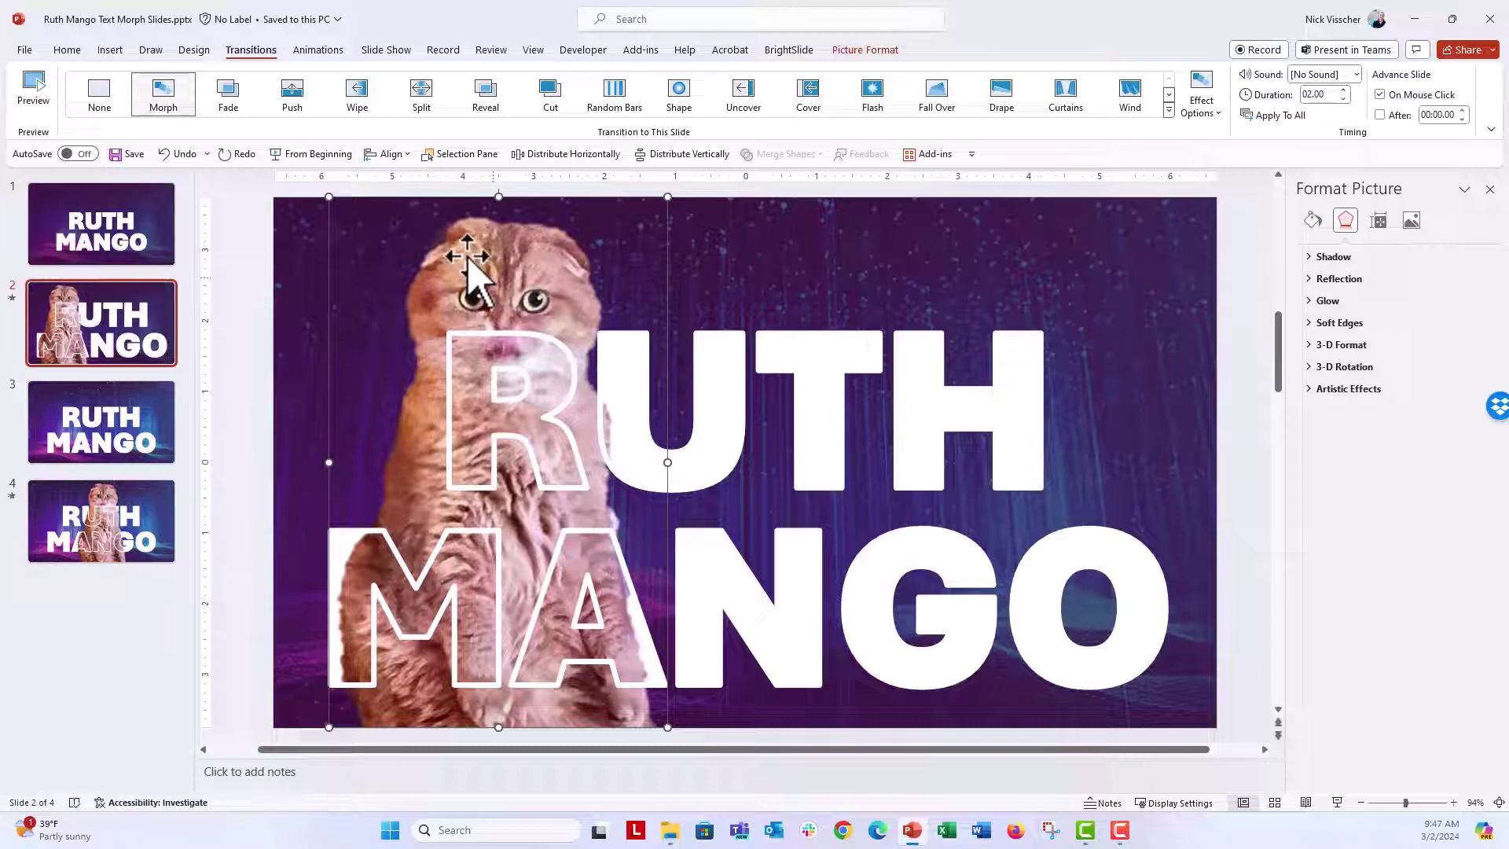
pyautogui.click(156, 237)
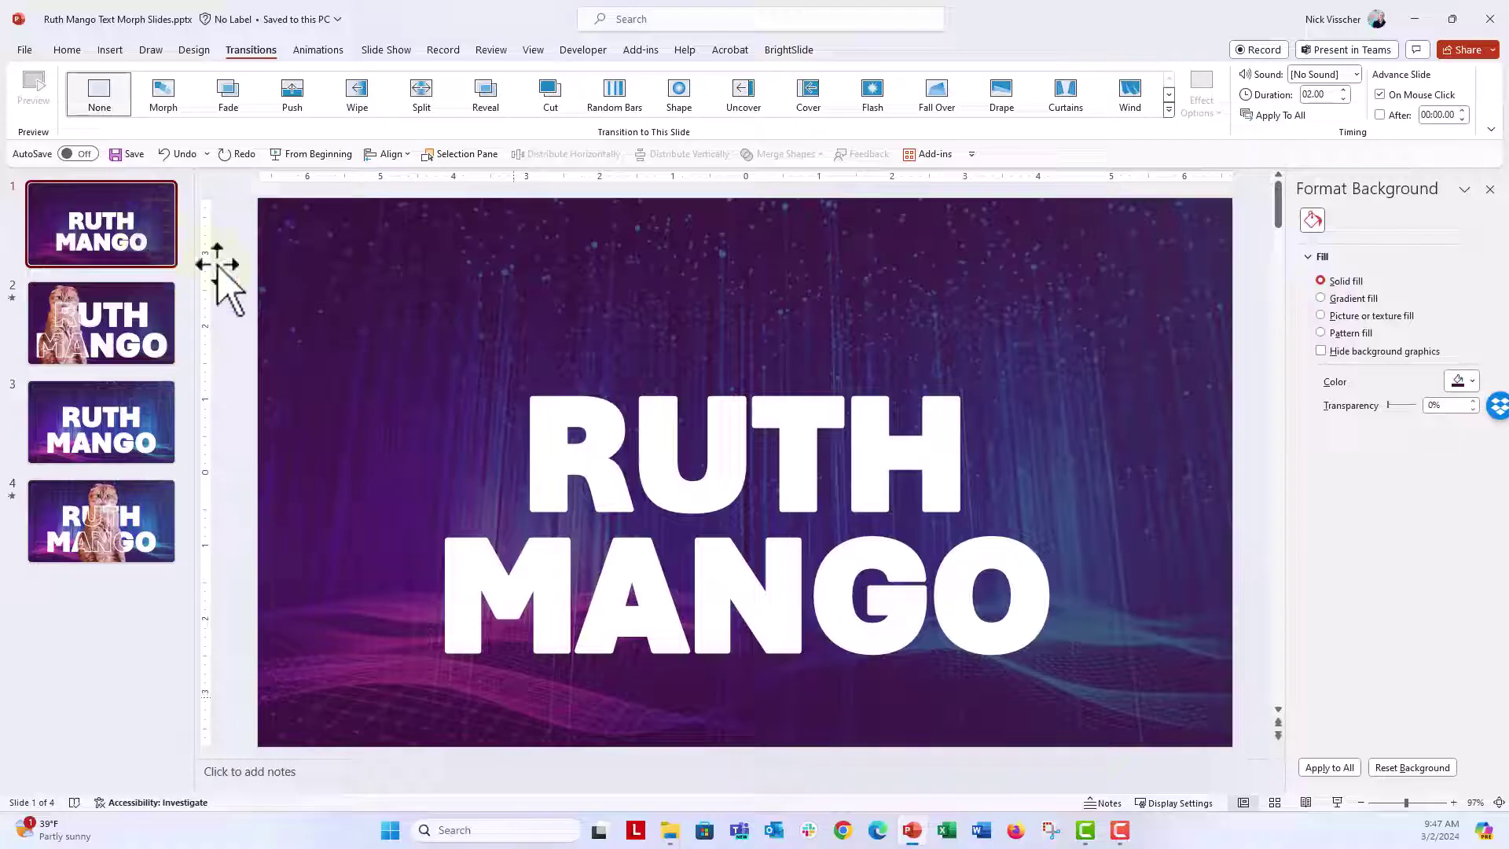
# - Zoom out and drag the off-slide cat photo to the slide's left
pyautogui.click(1362, 803)
pyautogui.click(1362, 803)
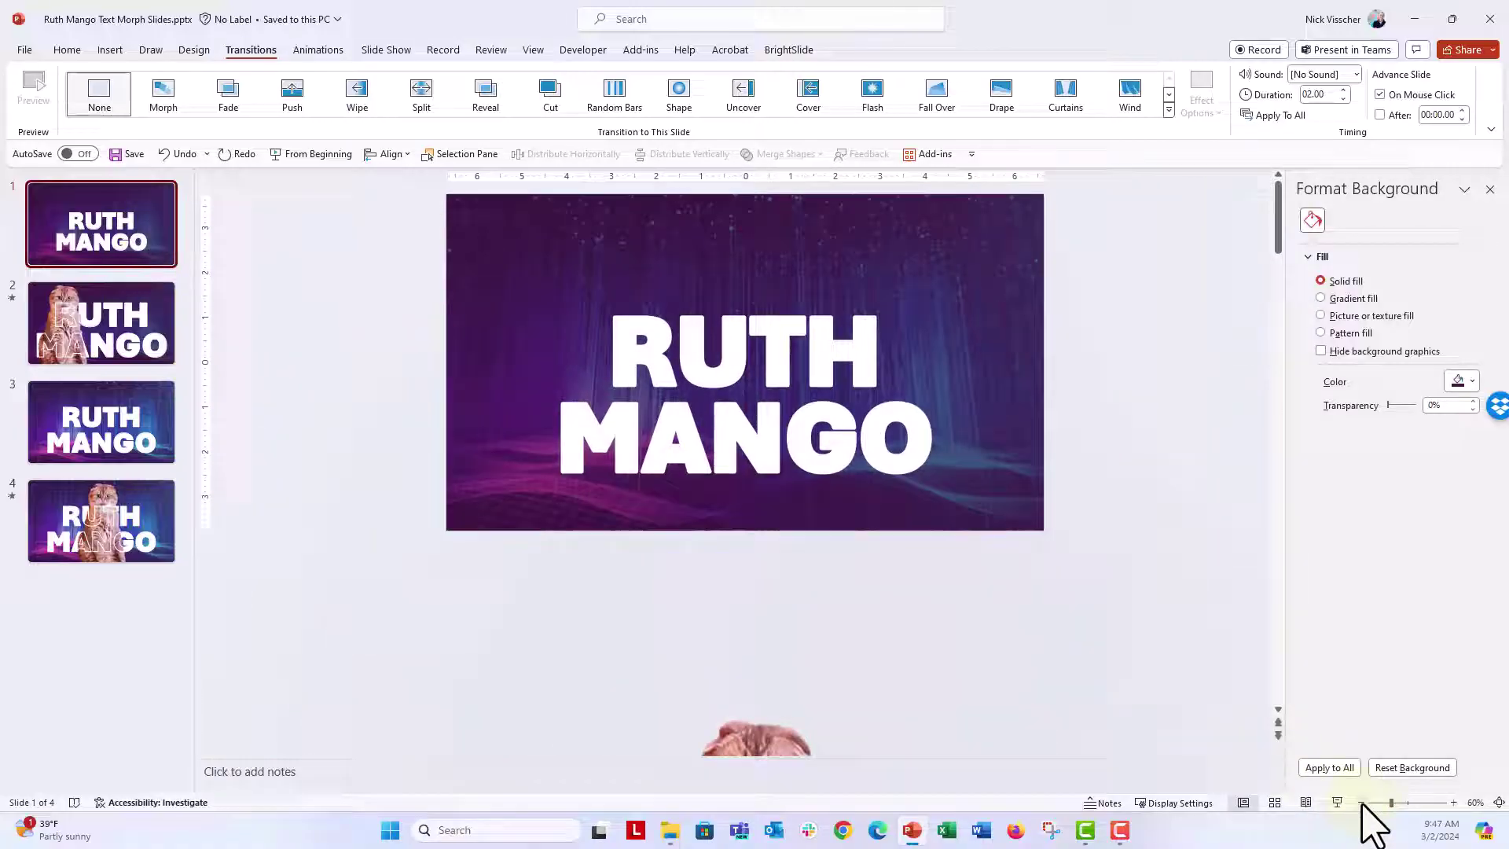
pyautogui.click(1361, 803)
pyautogui.moveTo(755, 695)
pyautogui.mouseDown()
pyautogui.moveTo(390, 300)
pyautogui.moveTo(359, 237)
pyautogui.mouseUp()
# - Drag slide 2's cat photo past the right edge and preview the Morph
pyautogui.click(100, 325)
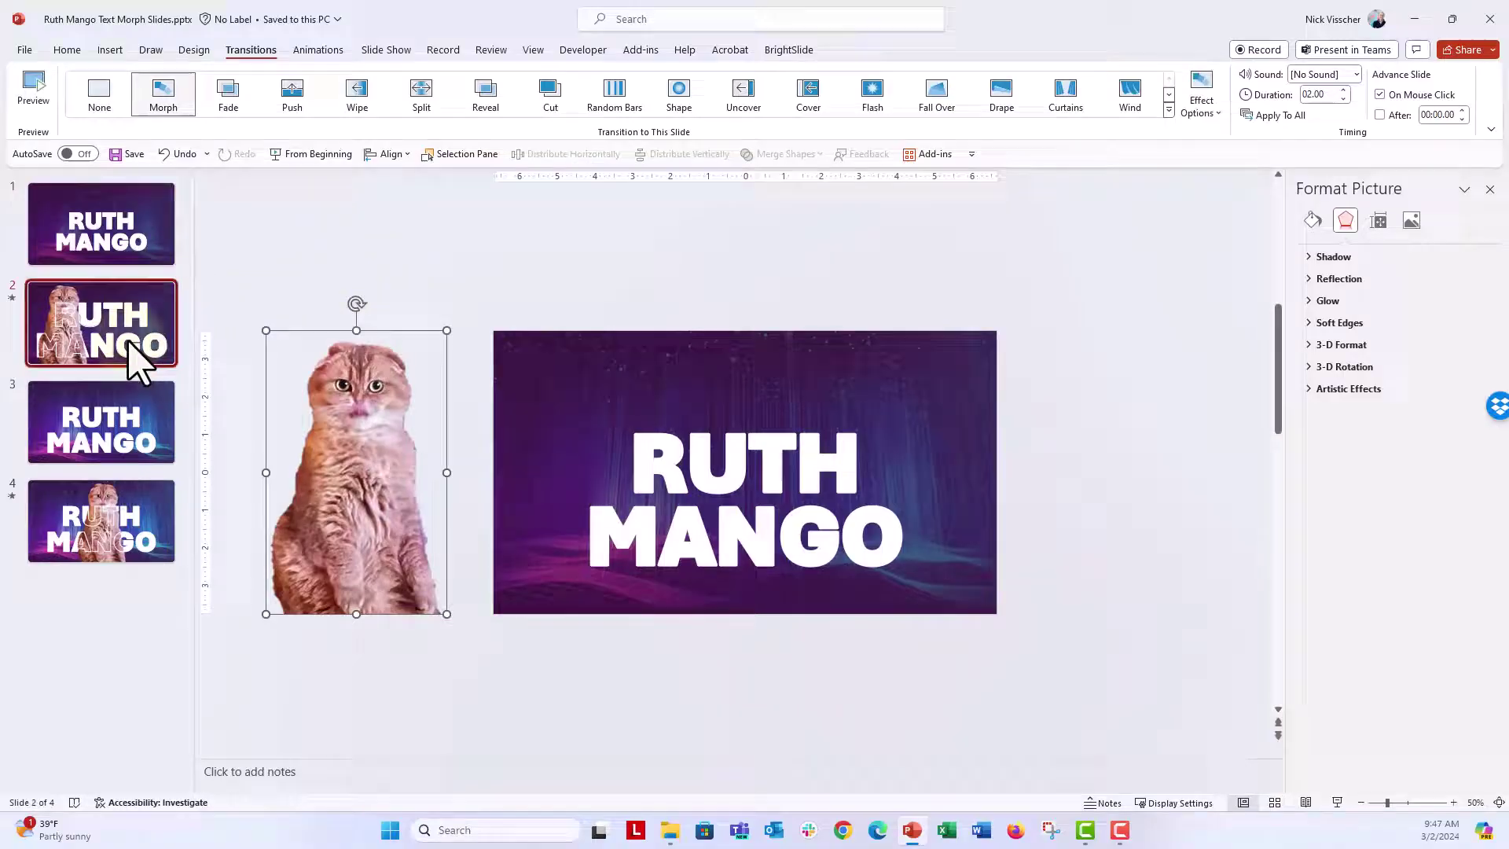
pyautogui.click(614, 378)
pyautogui.moveTo(614, 375); pyautogui.dragTo(1117, 389)
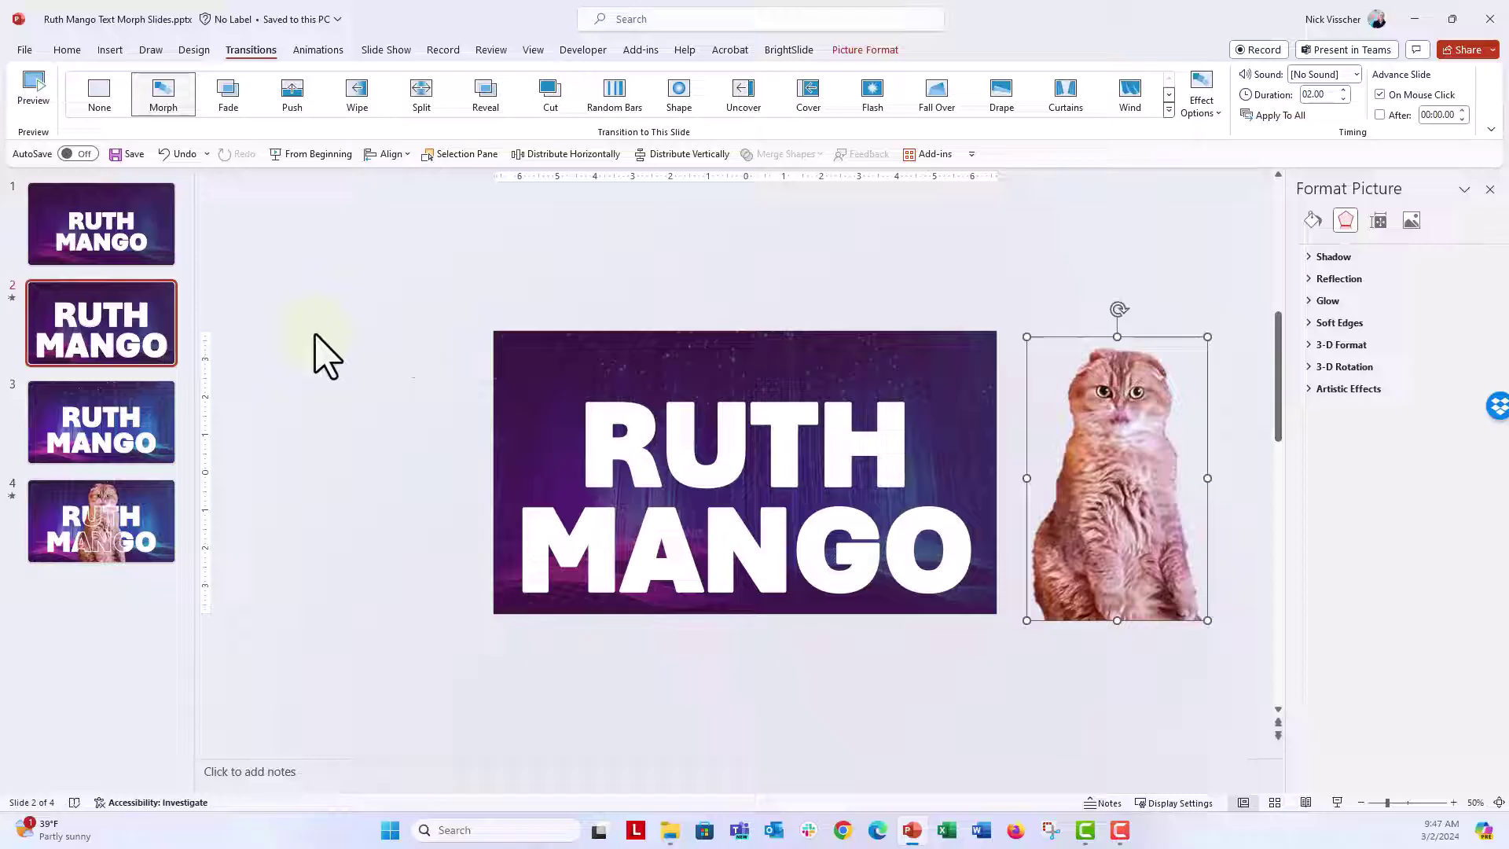
pyautogui.click(355, 355)
pyautogui.click(34, 94)
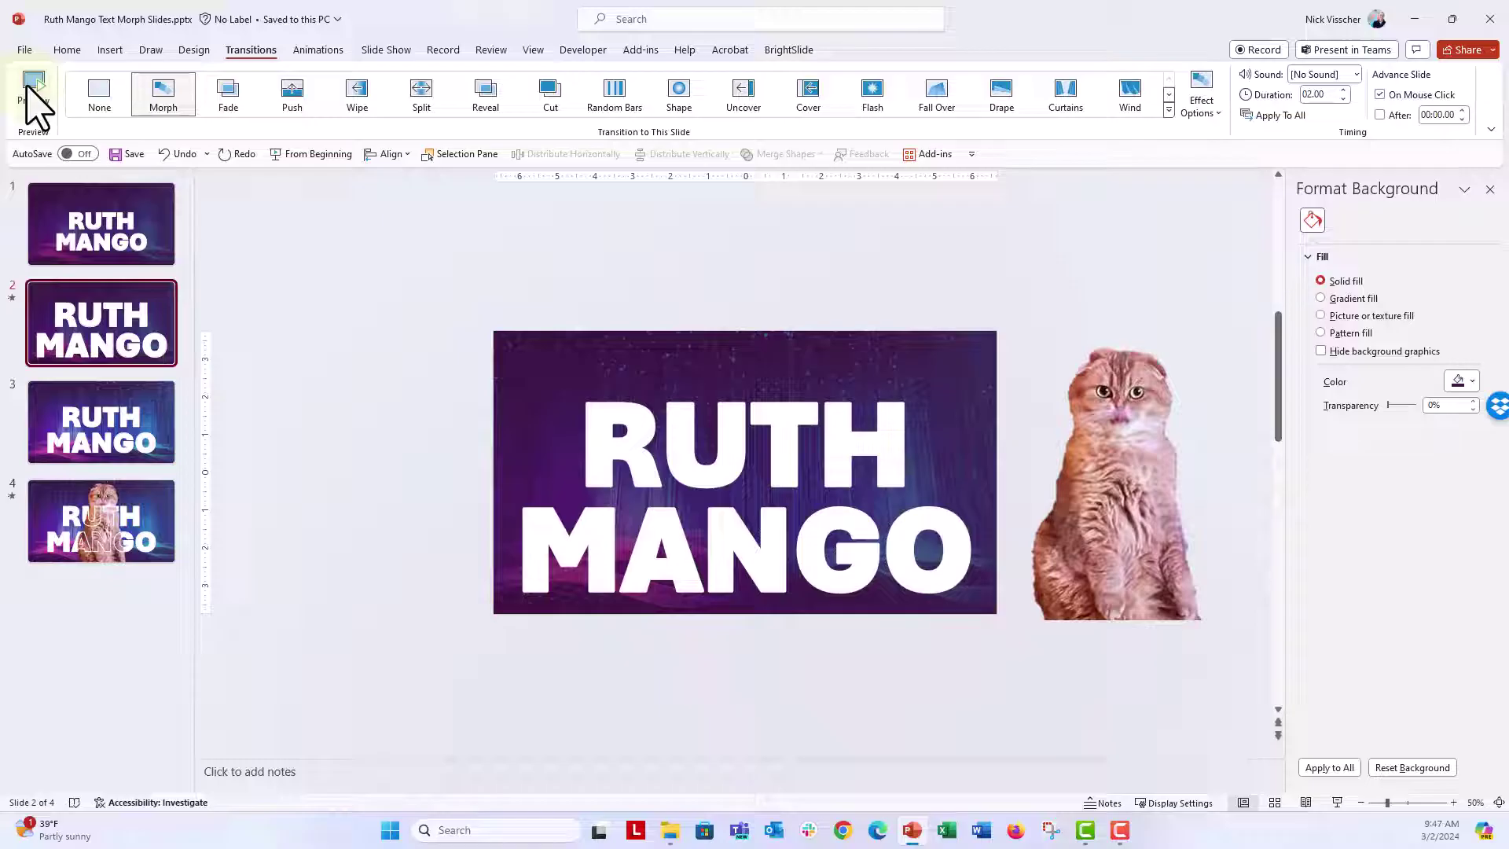
pyautogui.click(99, 521)
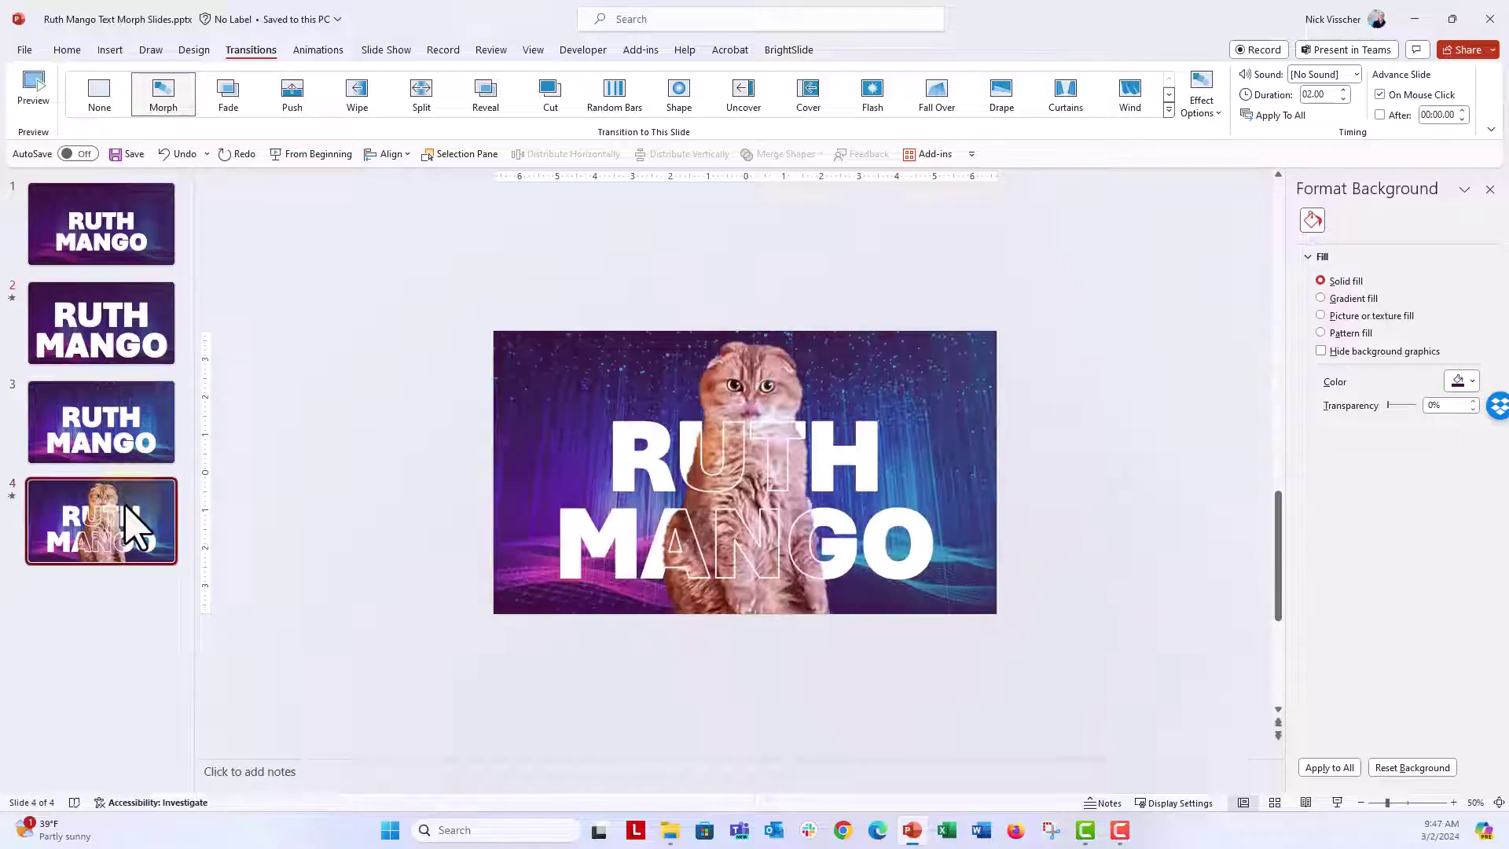
# - Decrease slide 3's RUTH MANGO text size by two font-size steps
pyautogui.click(131, 436)
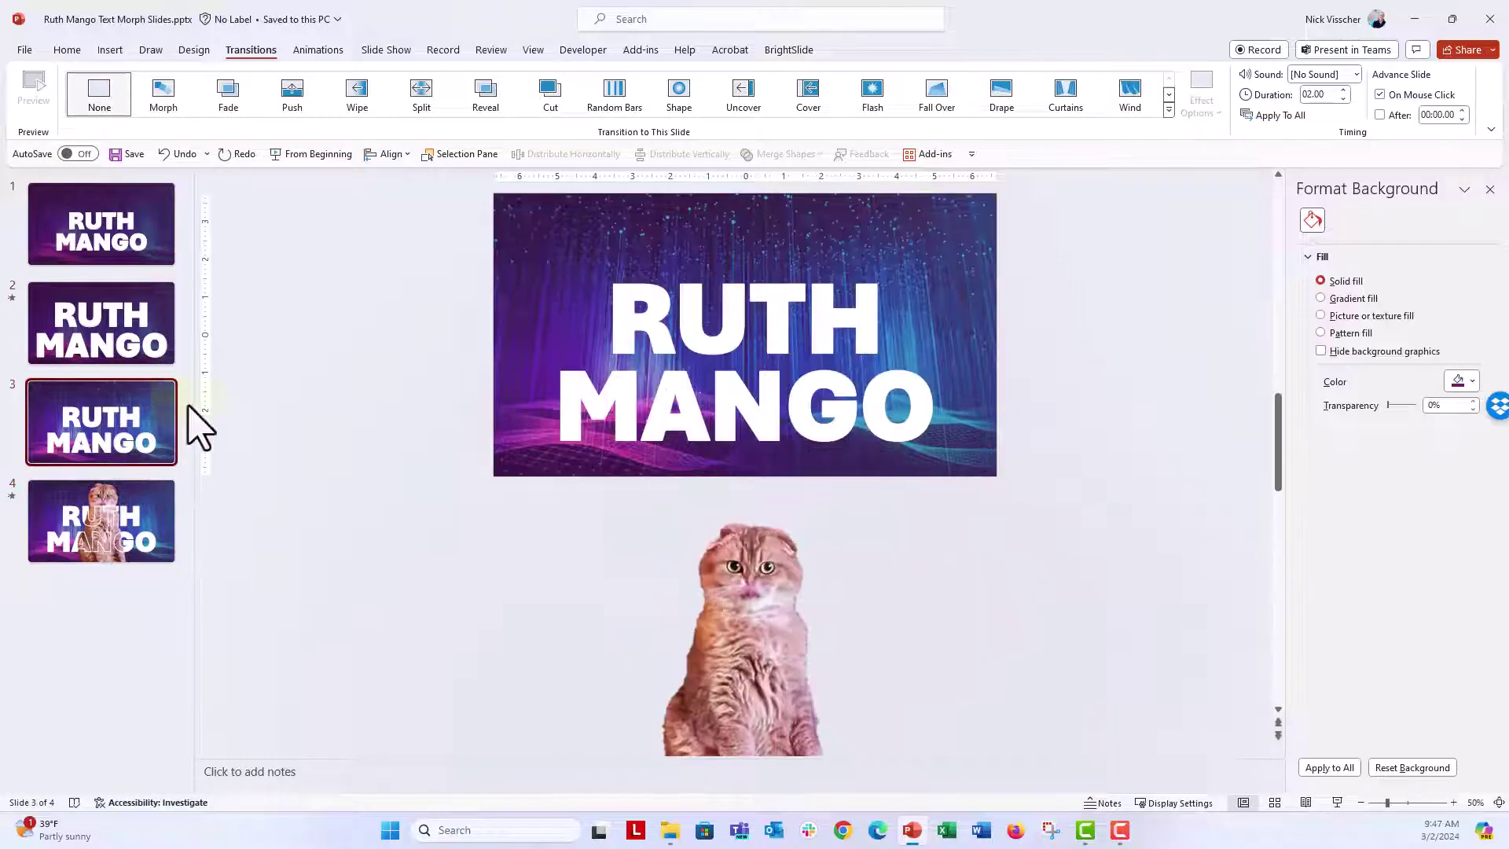
pyautogui.moveTo(436, 218); pyautogui.dragTo(1085, 495)
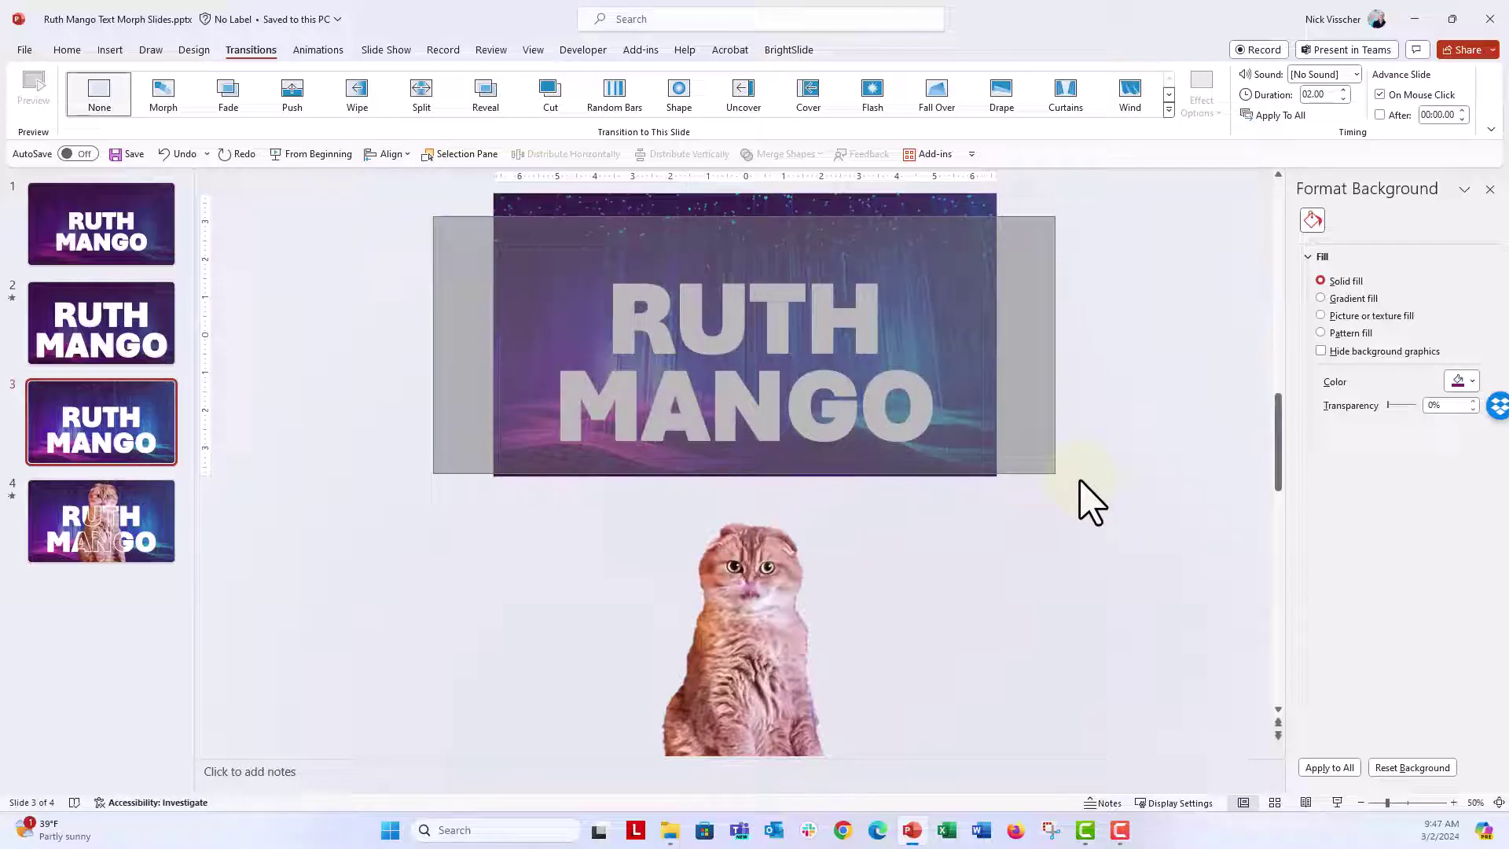
pyautogui.click(68, 50)
pyautogui.click(442, 79)
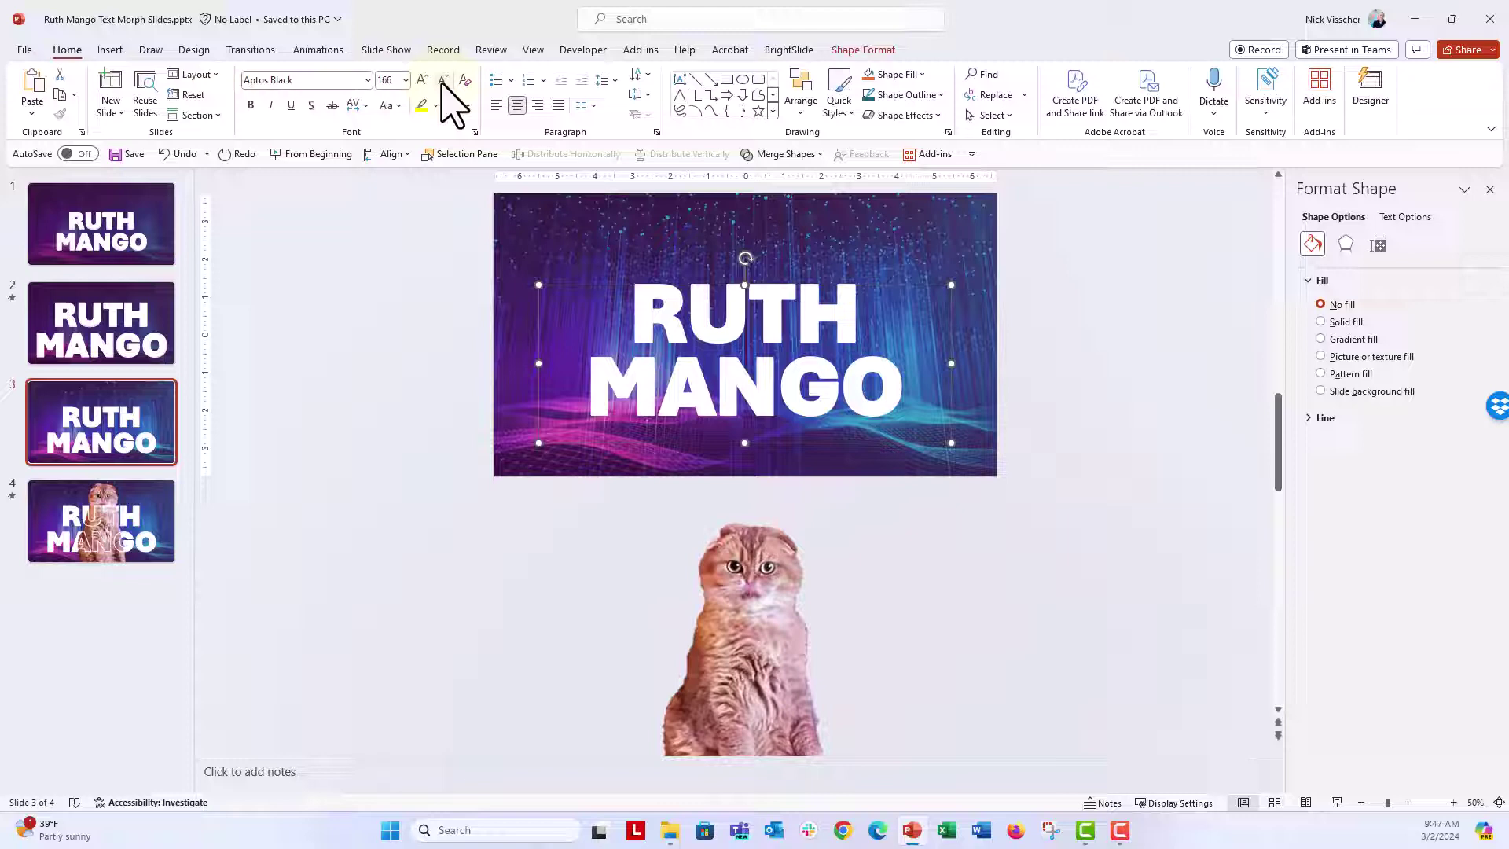
pyautogui.click(441, 80)
pyautogui.click(387, 455)
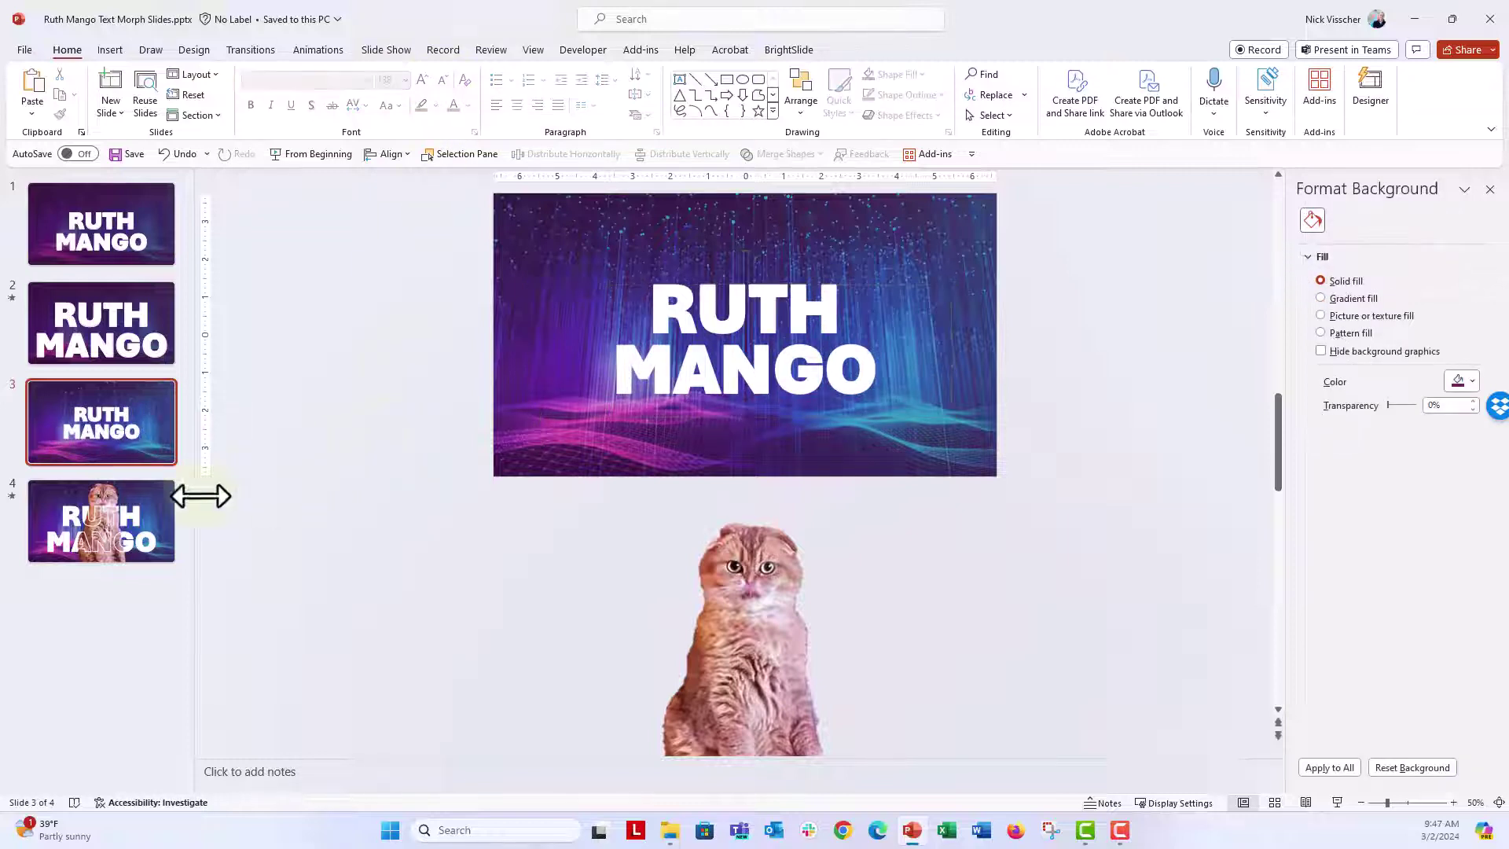
pyautogui.click(135, 526)
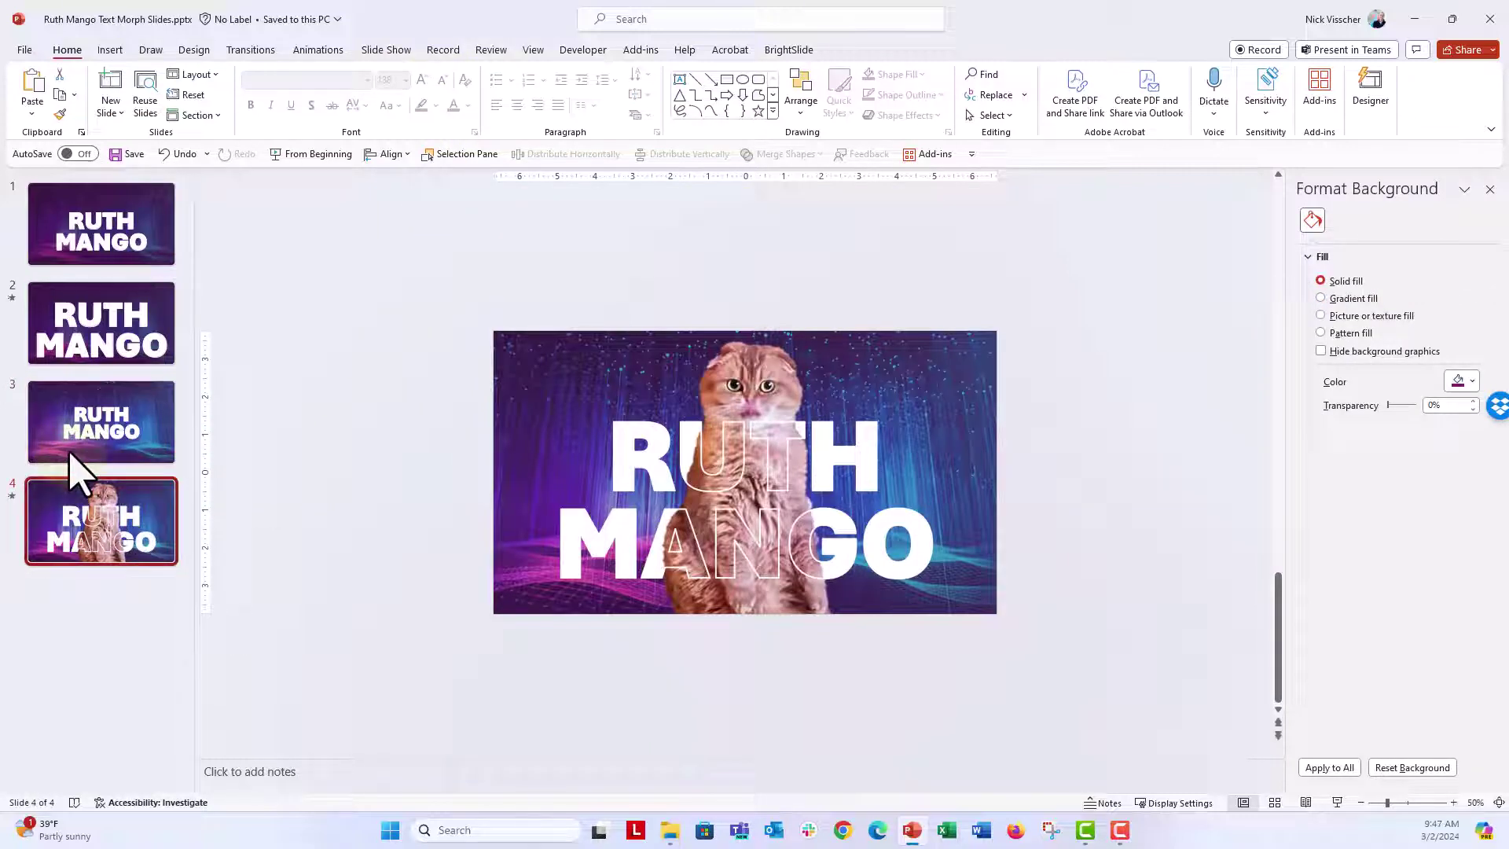
# - Show slide 3 again, with its smaller text and the cat below the slide
pyautogui.click(100, 422)
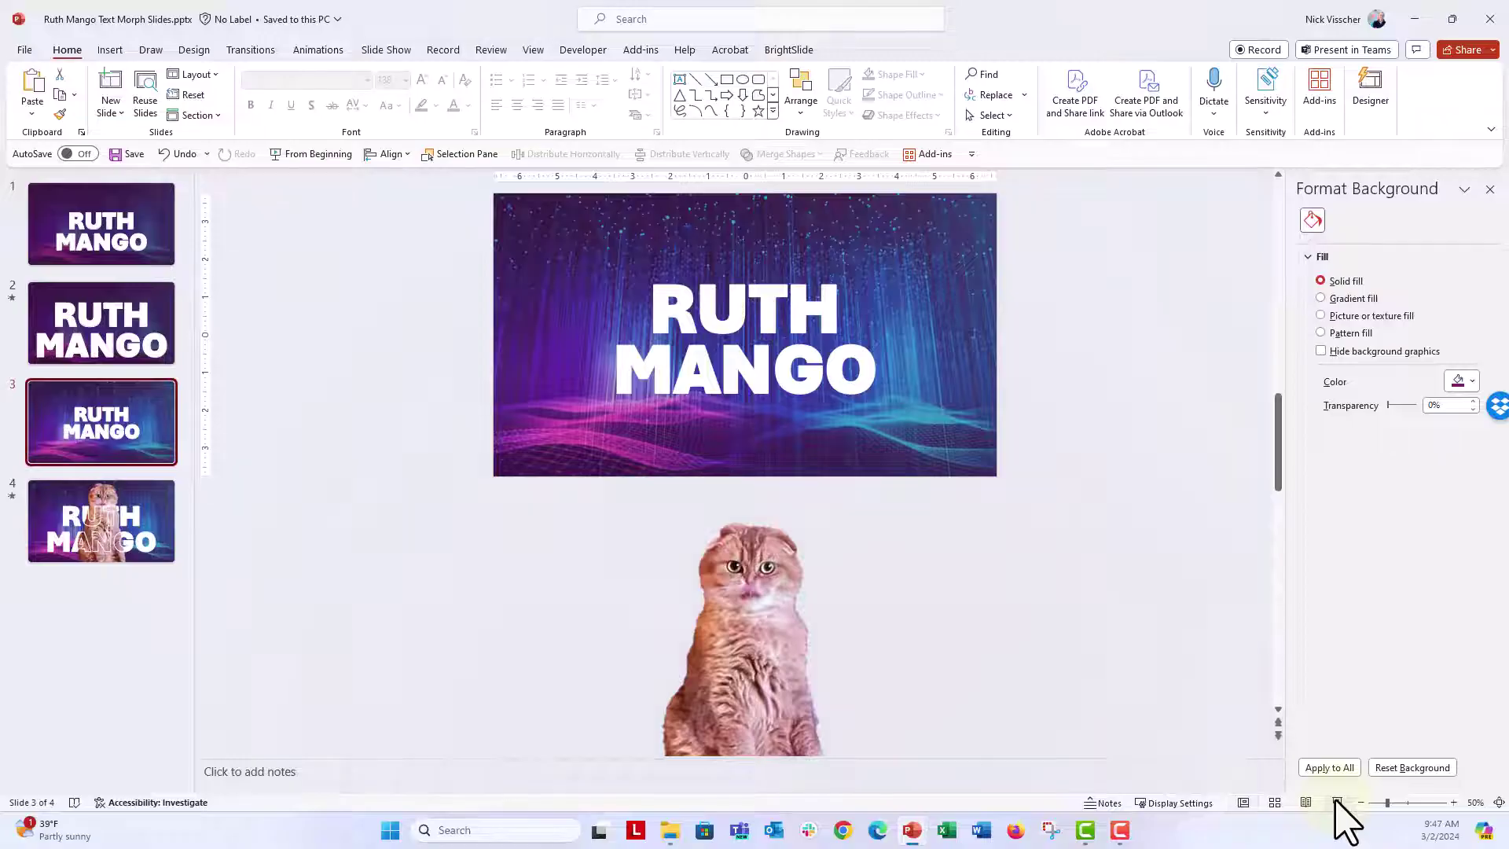